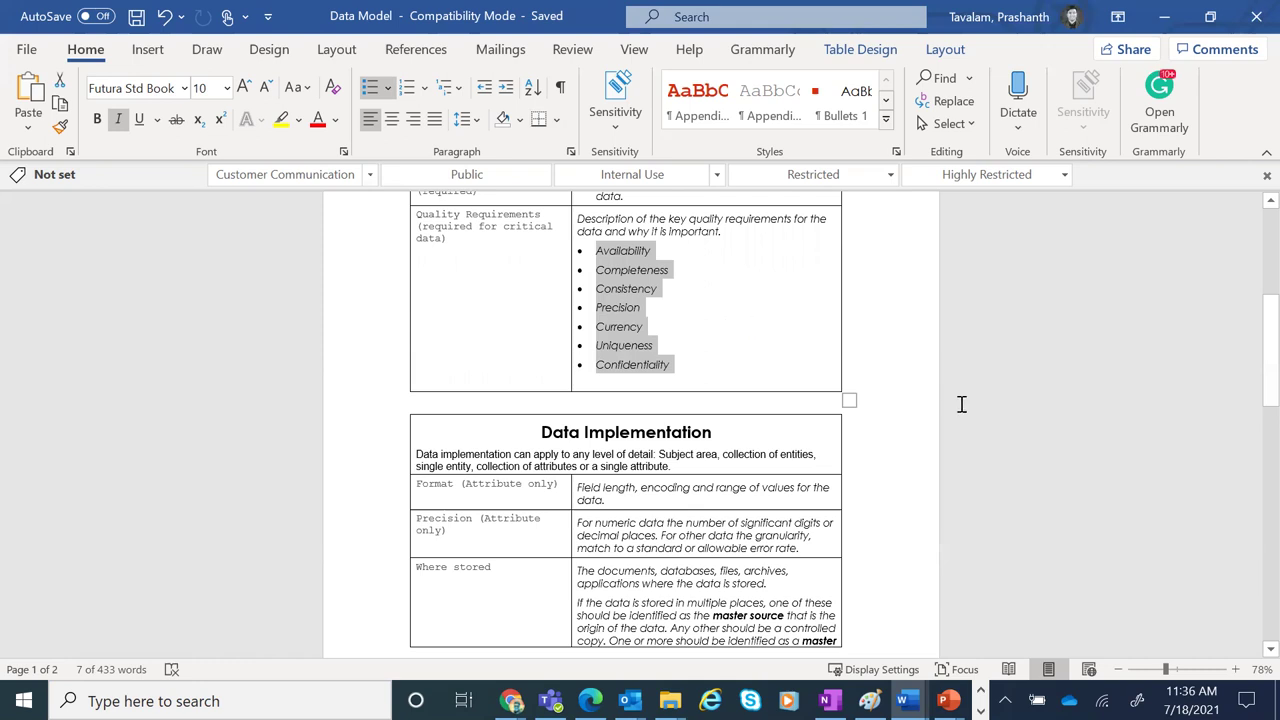
Scroll through the Data Model document, highlight 'encoding and range', return to the top and minimise Word
scroll(1250, 346, down, 3)
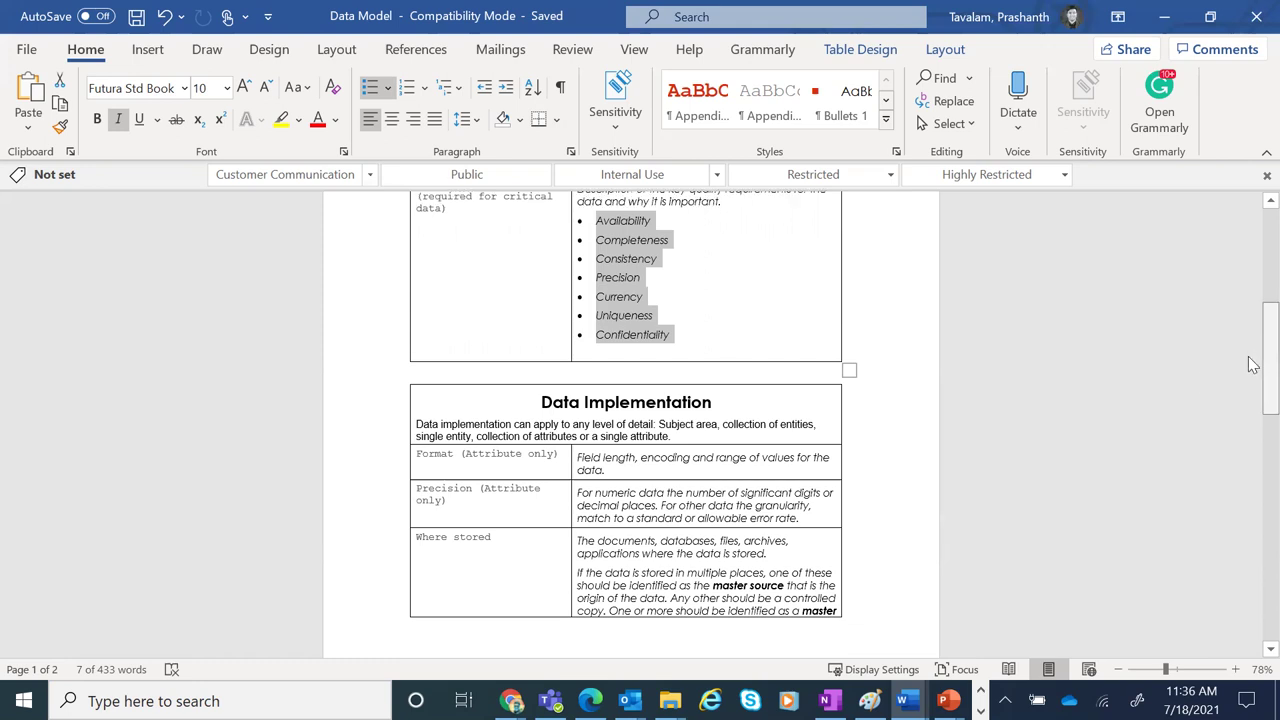
scroll(1253, 372, down, 4)
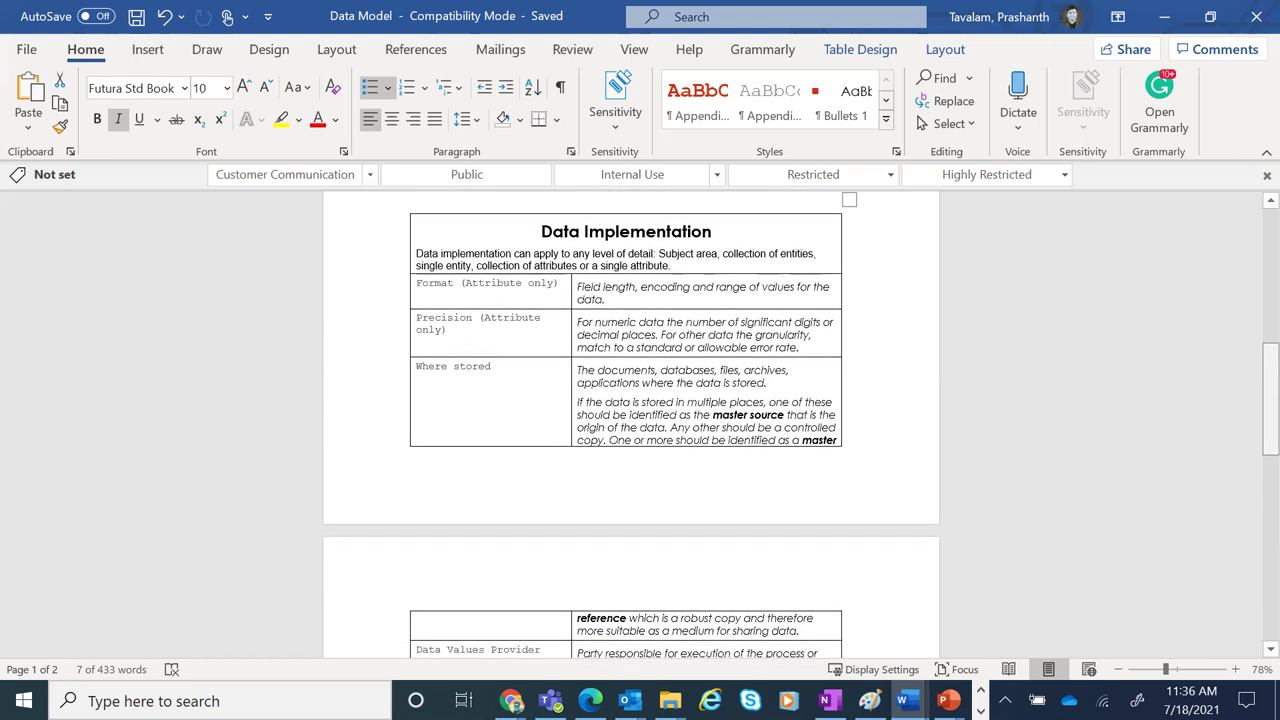
drag(641, 271, 748, 271)
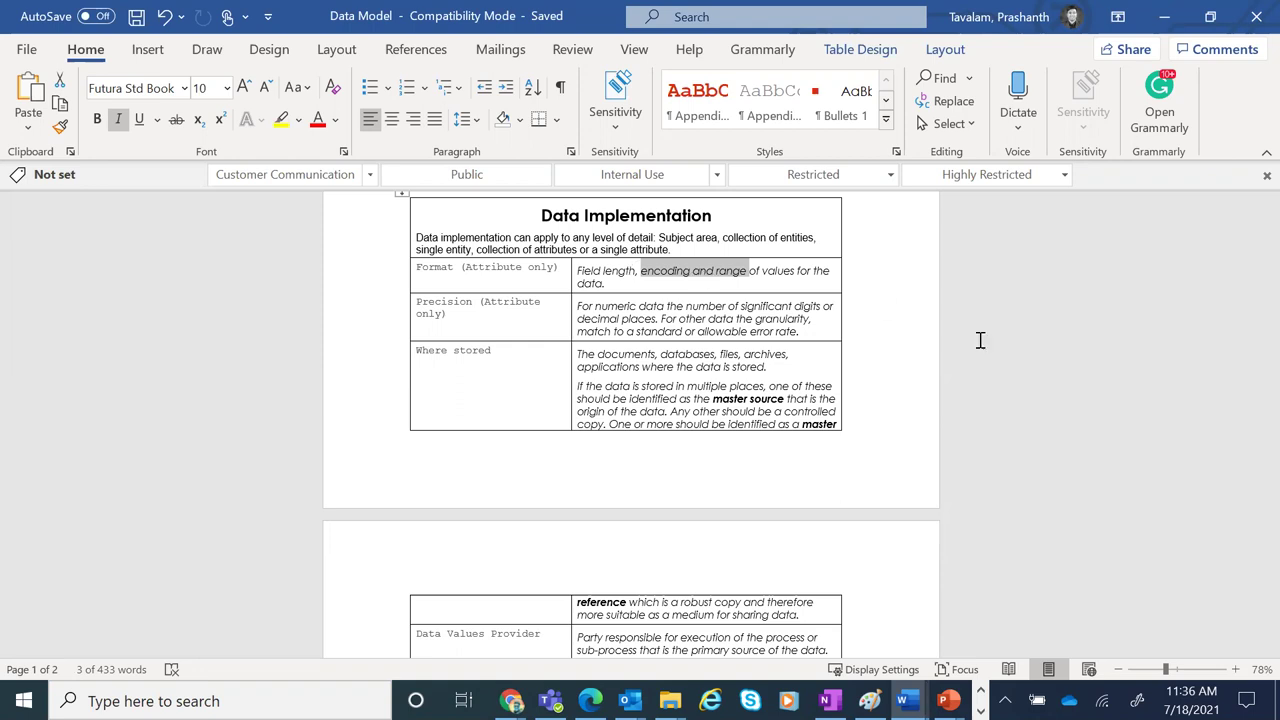
drag(1270, 400, 1270, 425)
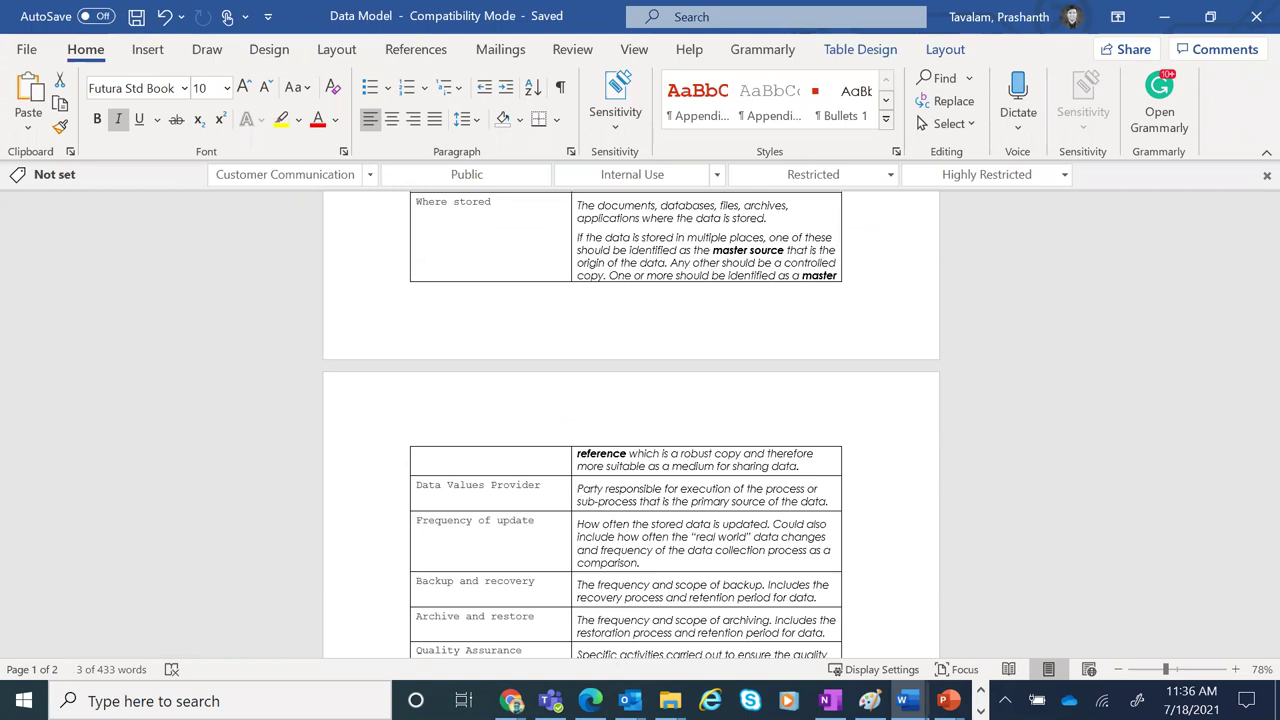
drag(1252, 488, 1252, 165)
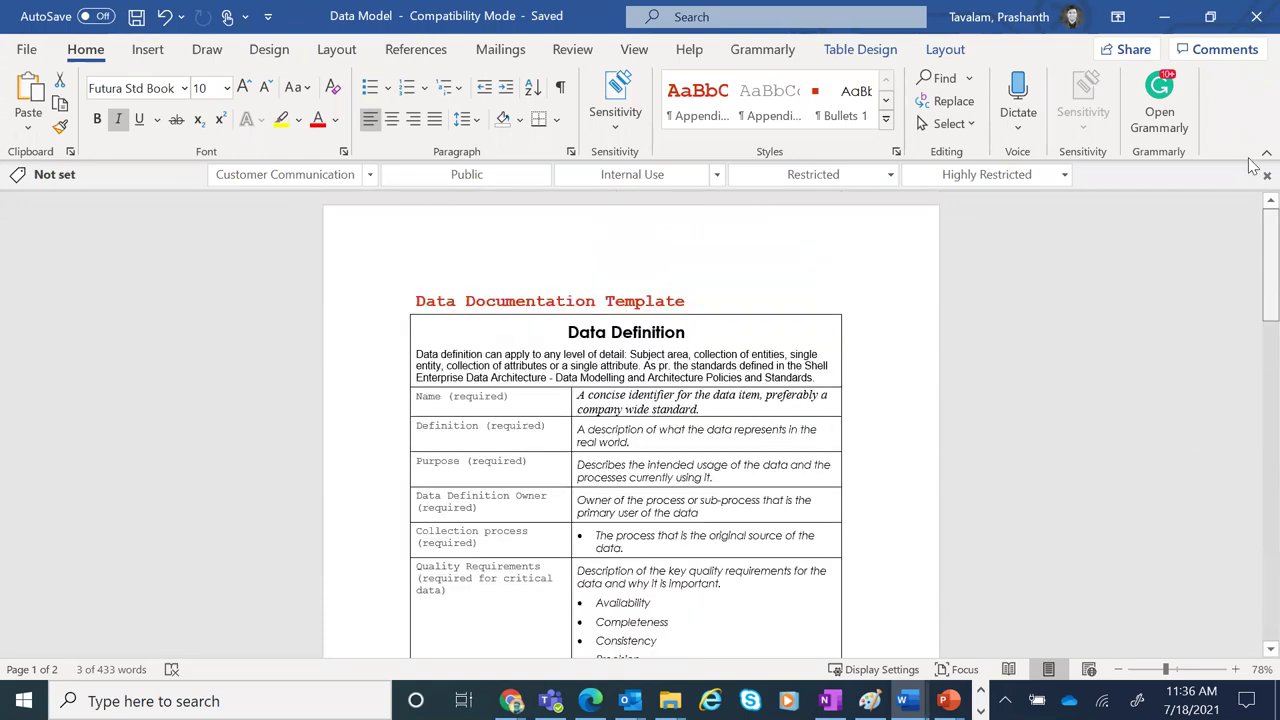
click(1178, 14)
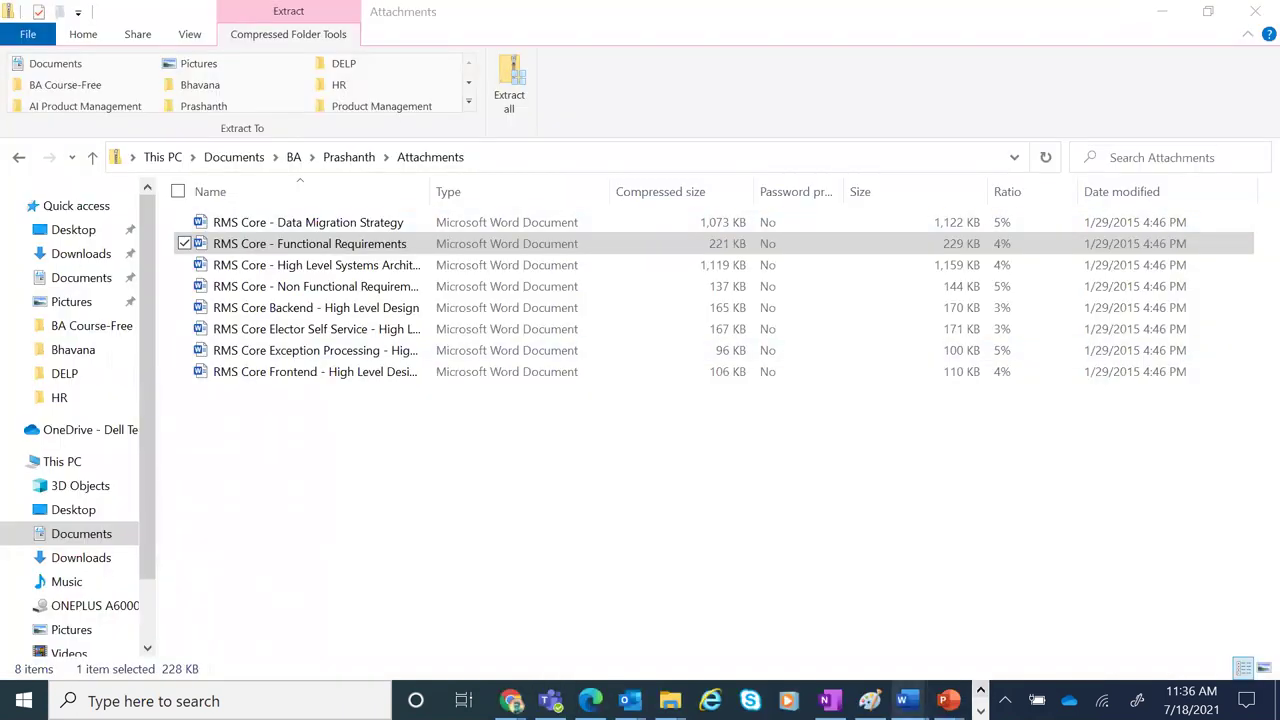
In the Attachments folder, widen the Name column and select RMS Core - Data Migration Strategy
mouse_move(907, 700)
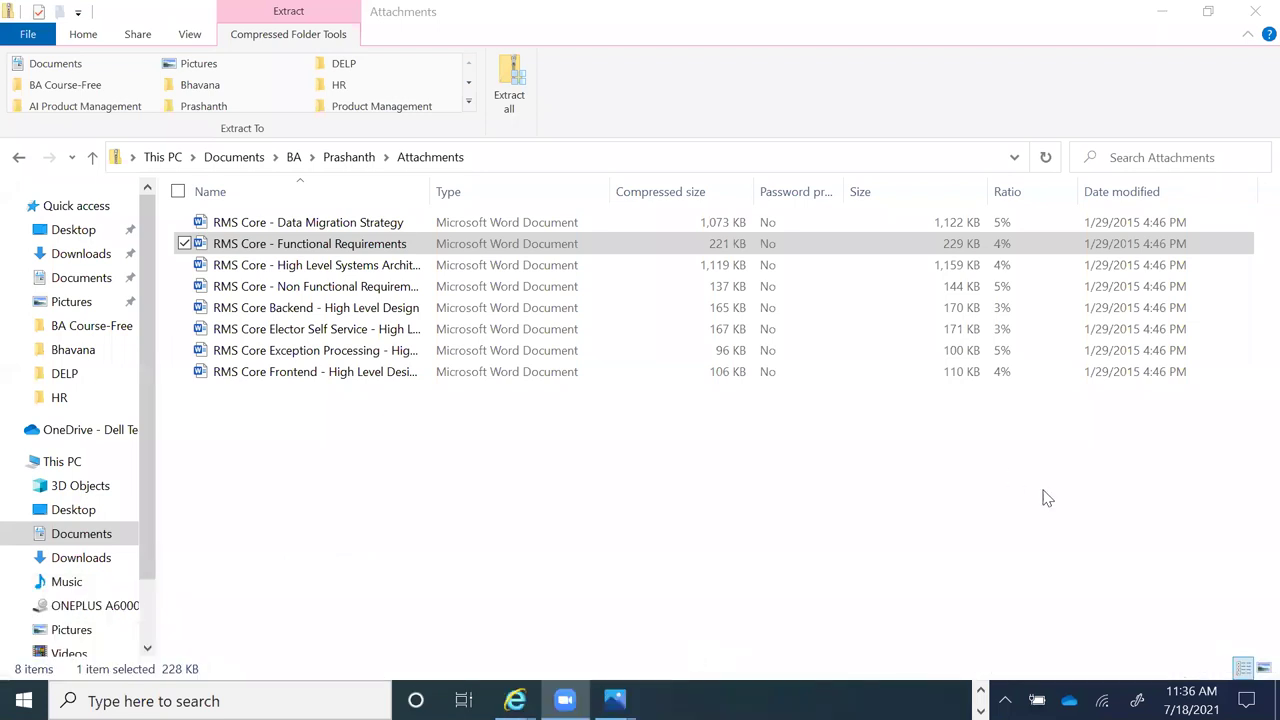
click(1046, 498)
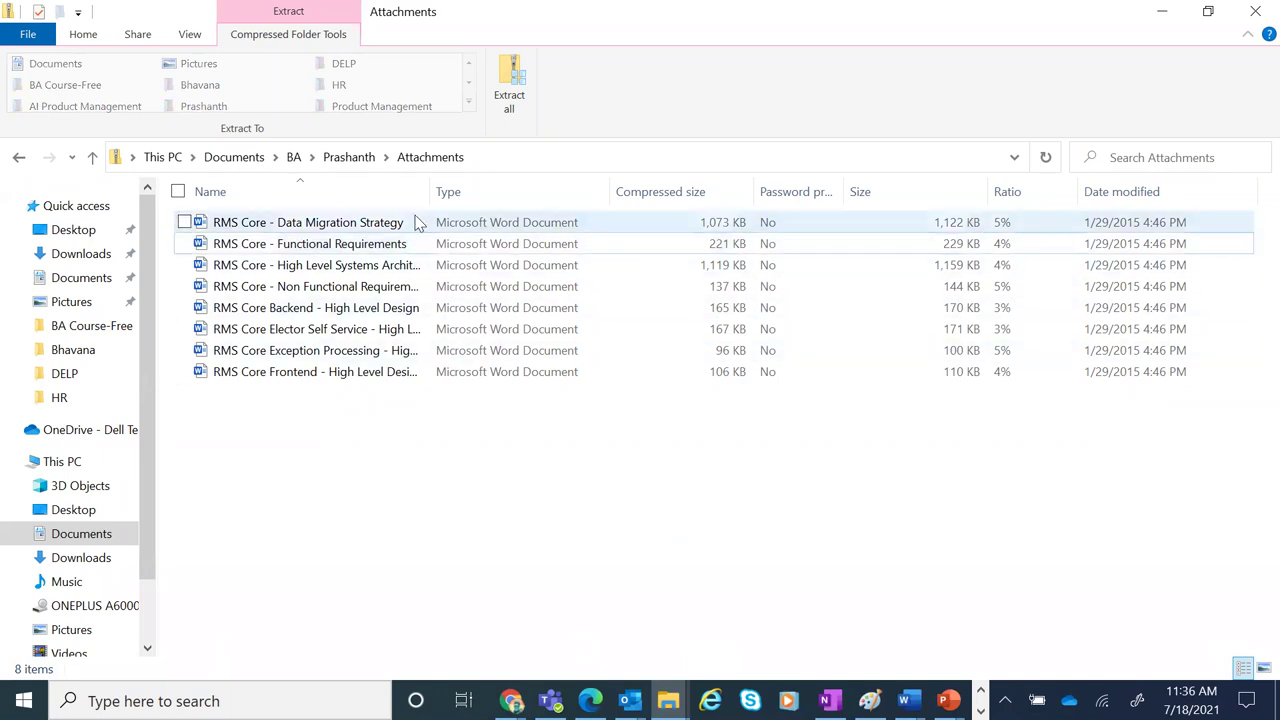
drag(526, 191, 566, 191)
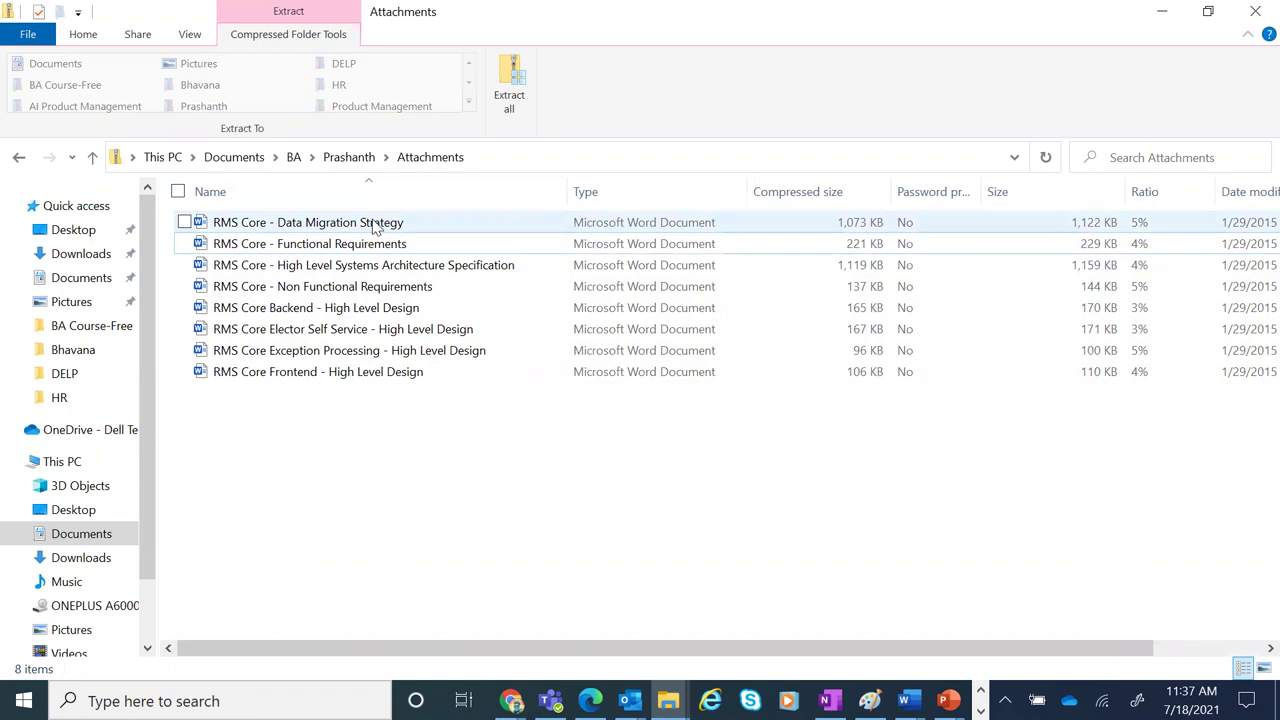
click(377, 227)
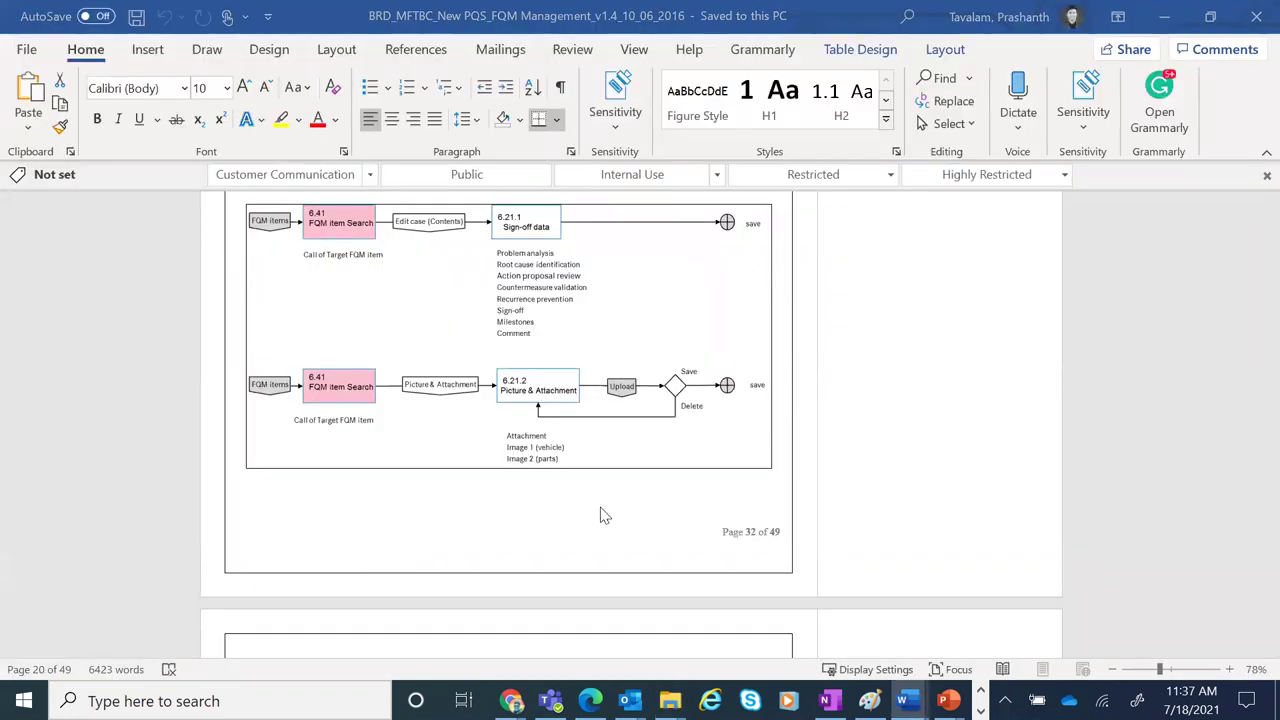
Scroll the Data Migration Strategy document down to section 3.3 Risk Analysis
drag(1253, 238, 1253, 540)
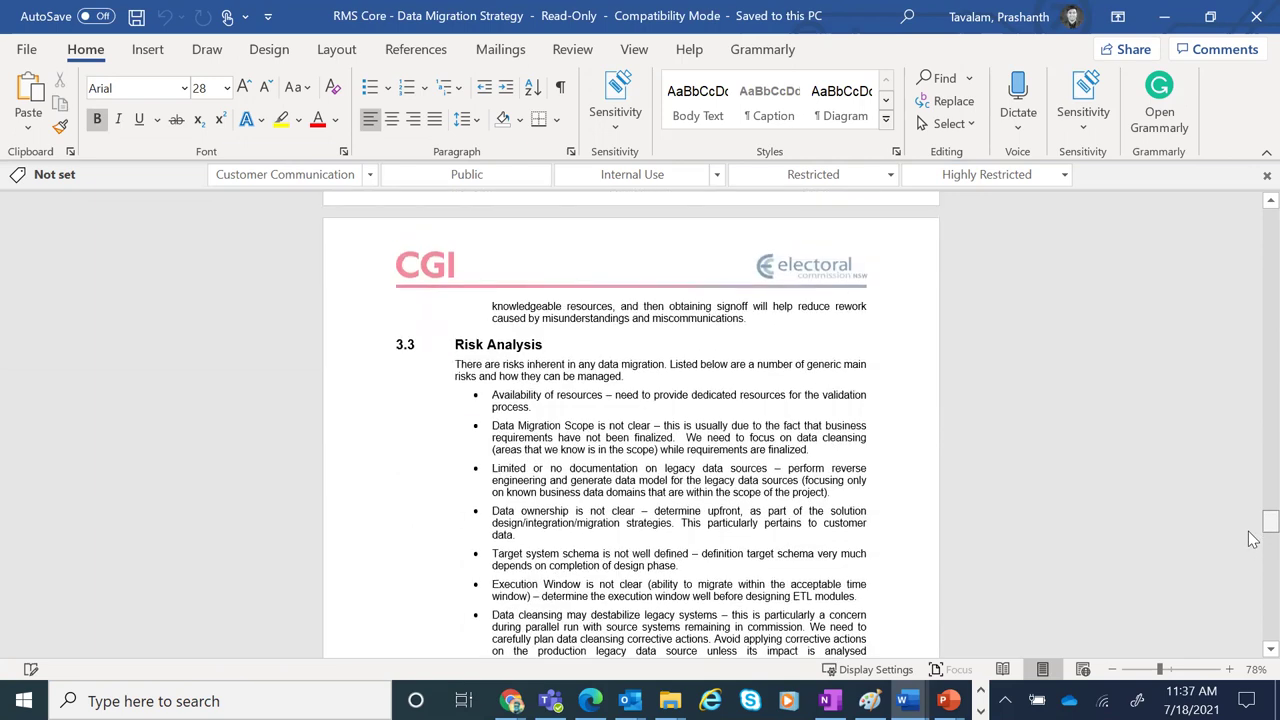
scroll(1253, 540, down, 1)
scroll(1253, 540, down, 1)
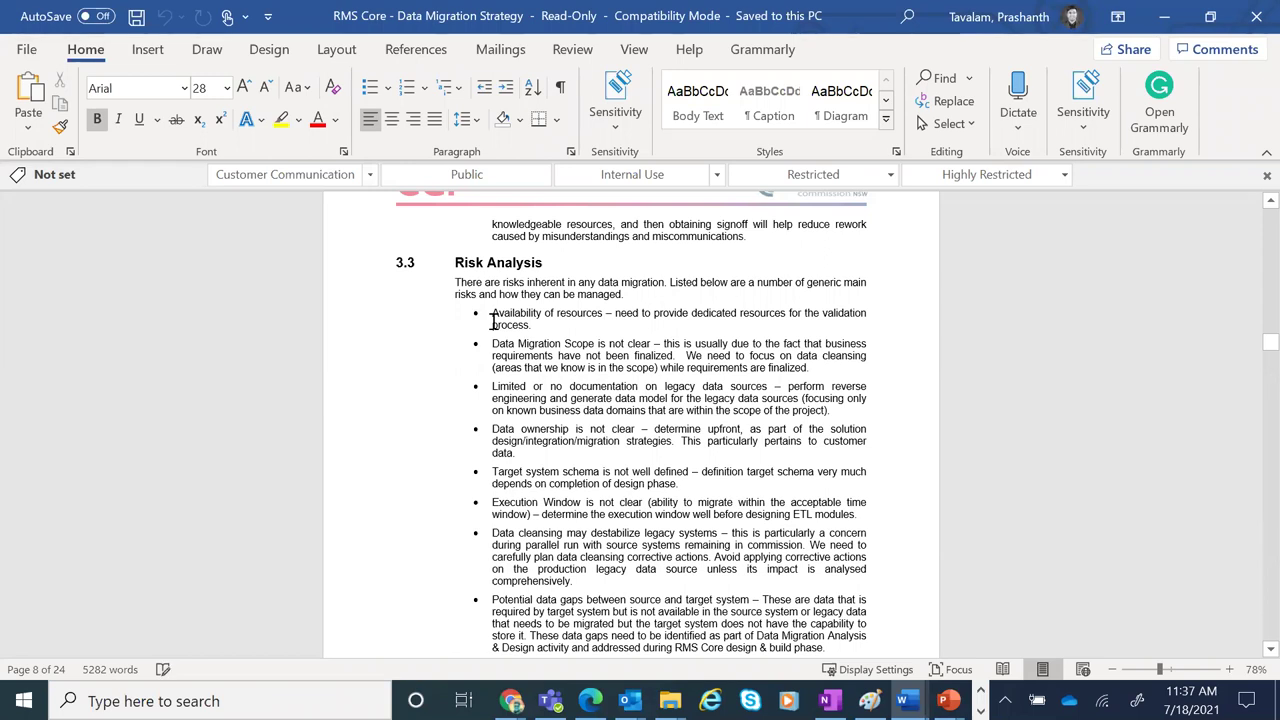
Highlight each listed risk in turn, from Availability of resources through Potential data gaps
drag(492, 313, 578, 353)
drag(492, 386, 630, 381)
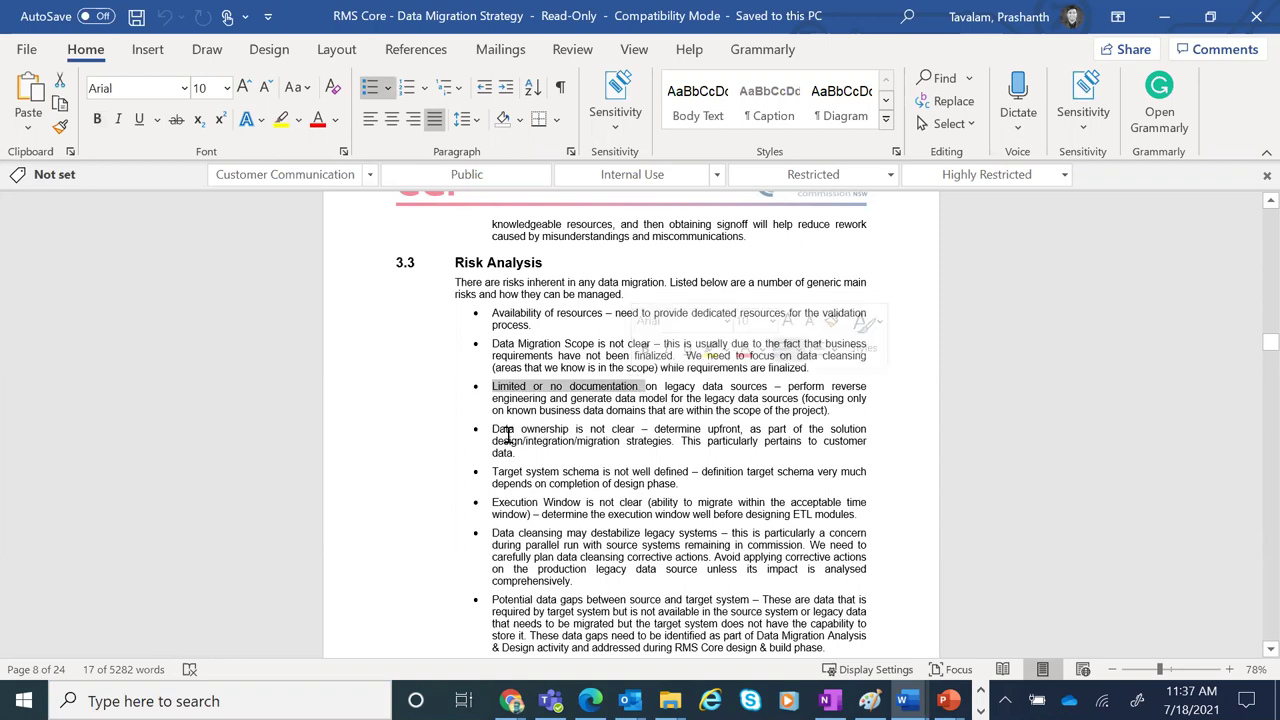
drag(492, 429, 570, 440)
drag(492, 473, 684, 476)
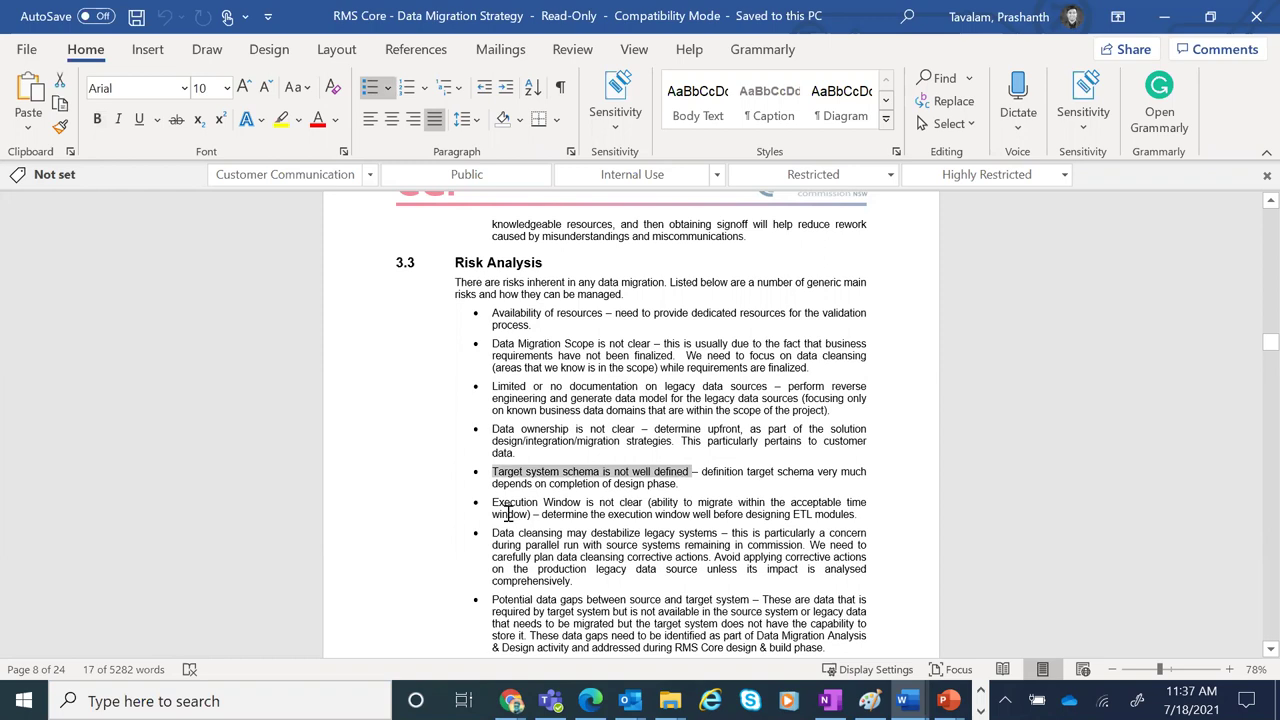
drag(492, 503, 650, 513)
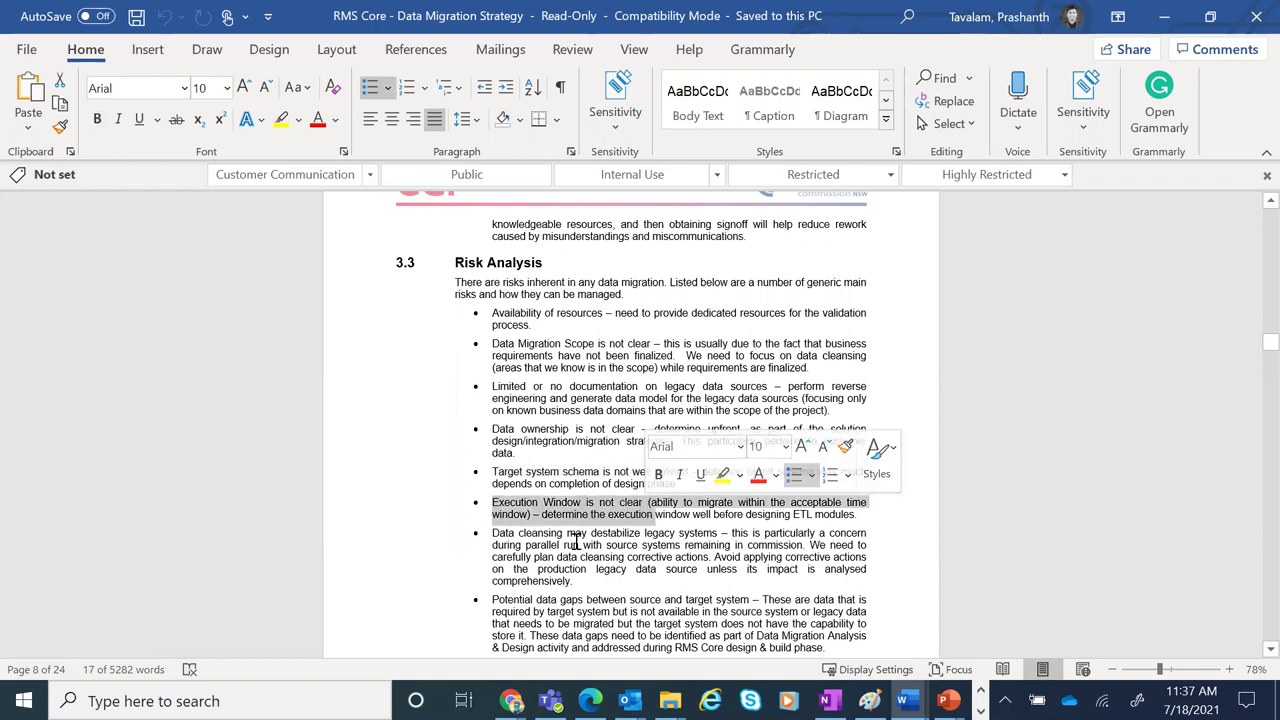
drag(492, 534, 732, 546)
drag(492, 604, 632, 605)
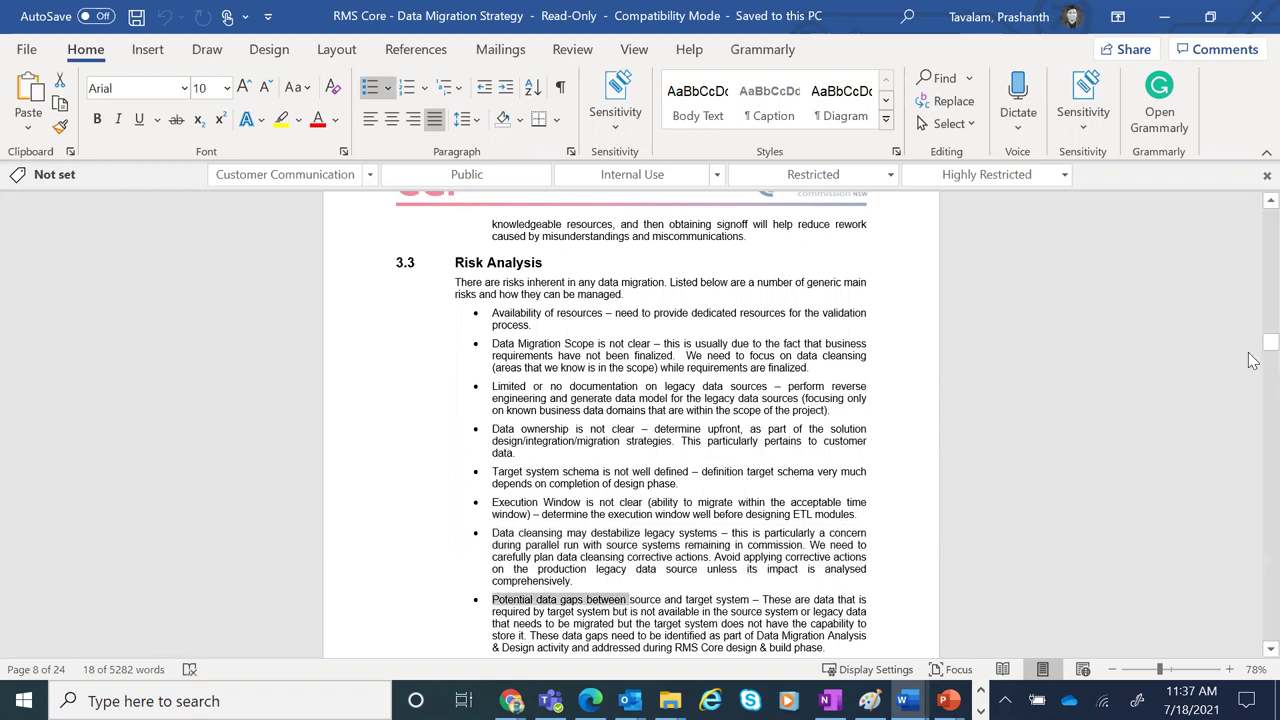
Scroll past the 4.1 Overview diagram to Table 1 – Activities and Deliverables on page 10
scroll(1252, 360, down, 3)
scroll(1252, 362, down, 15)
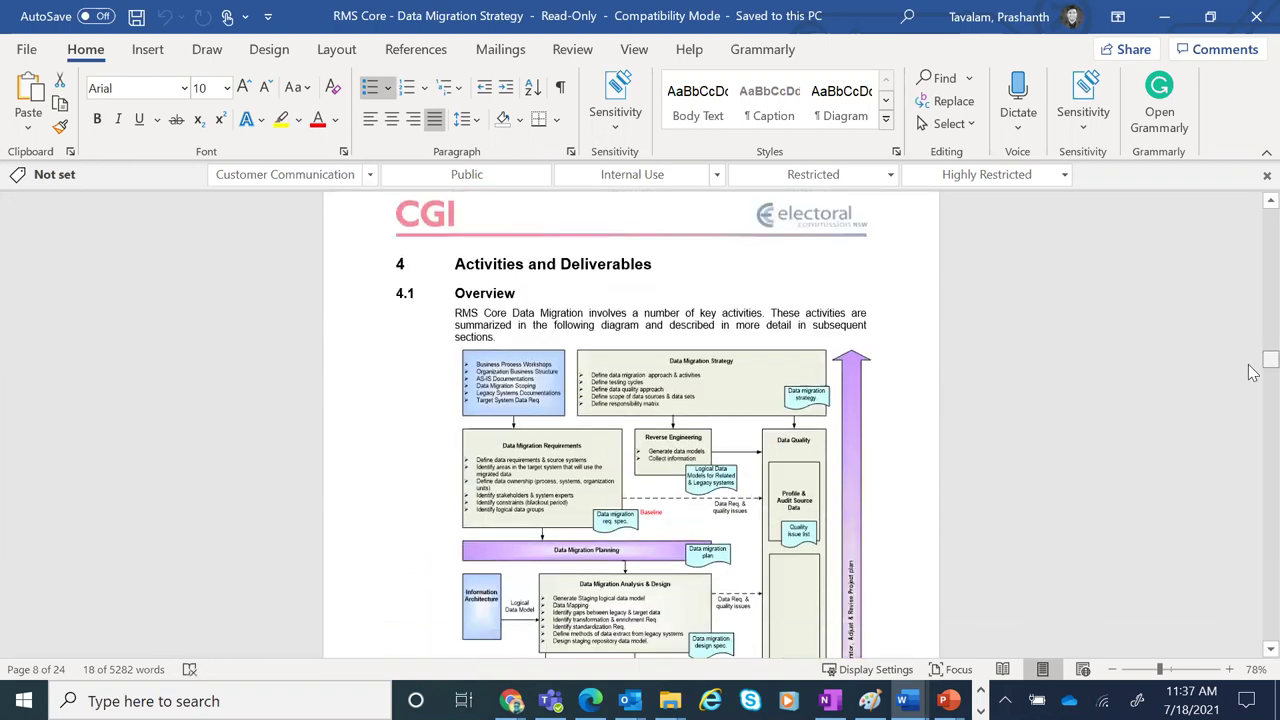
scroll(1252, 372, down, 1)
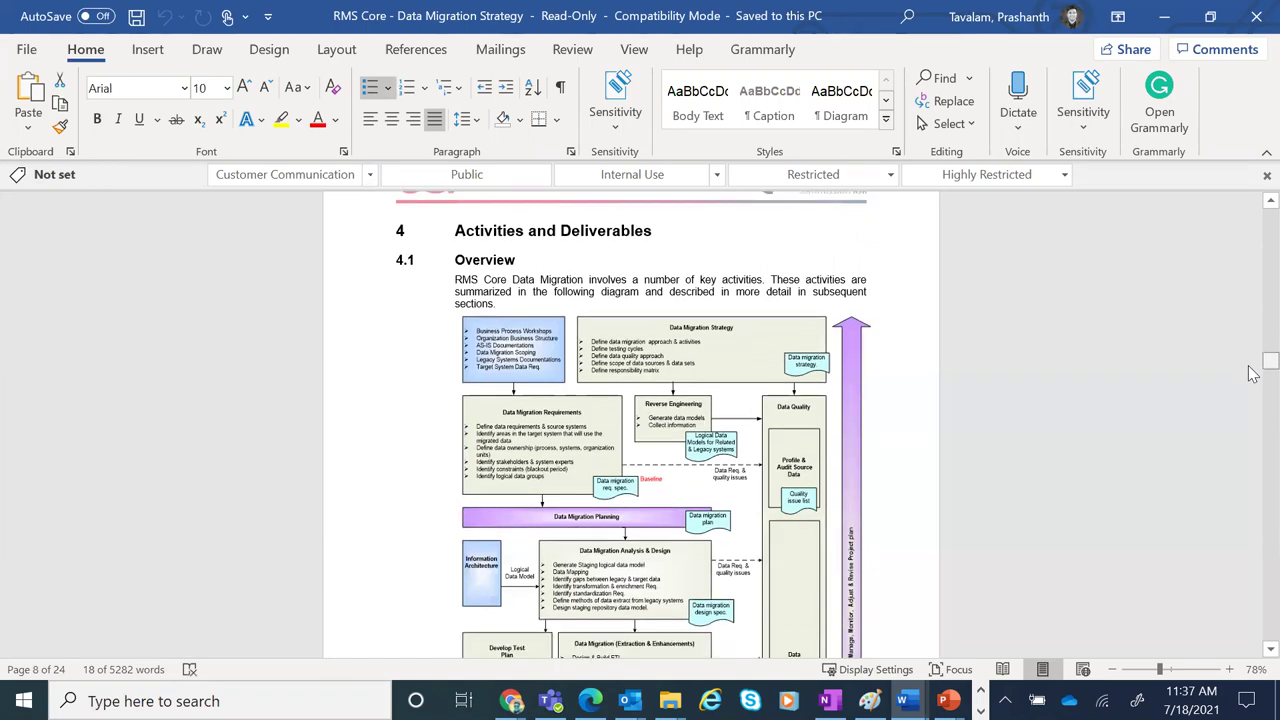
scroll(1252, 372, down, 3)
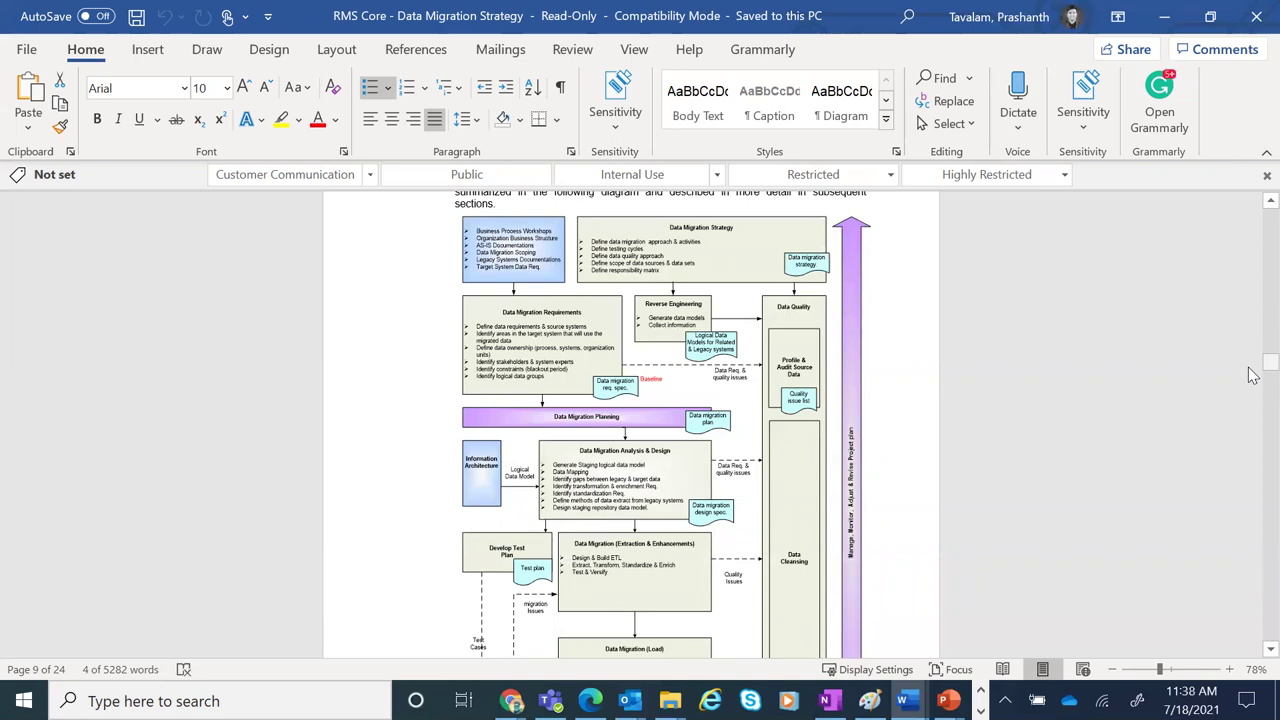
scroll(1252, 375, up, 2)
scroll(1252, 376, down, 4)
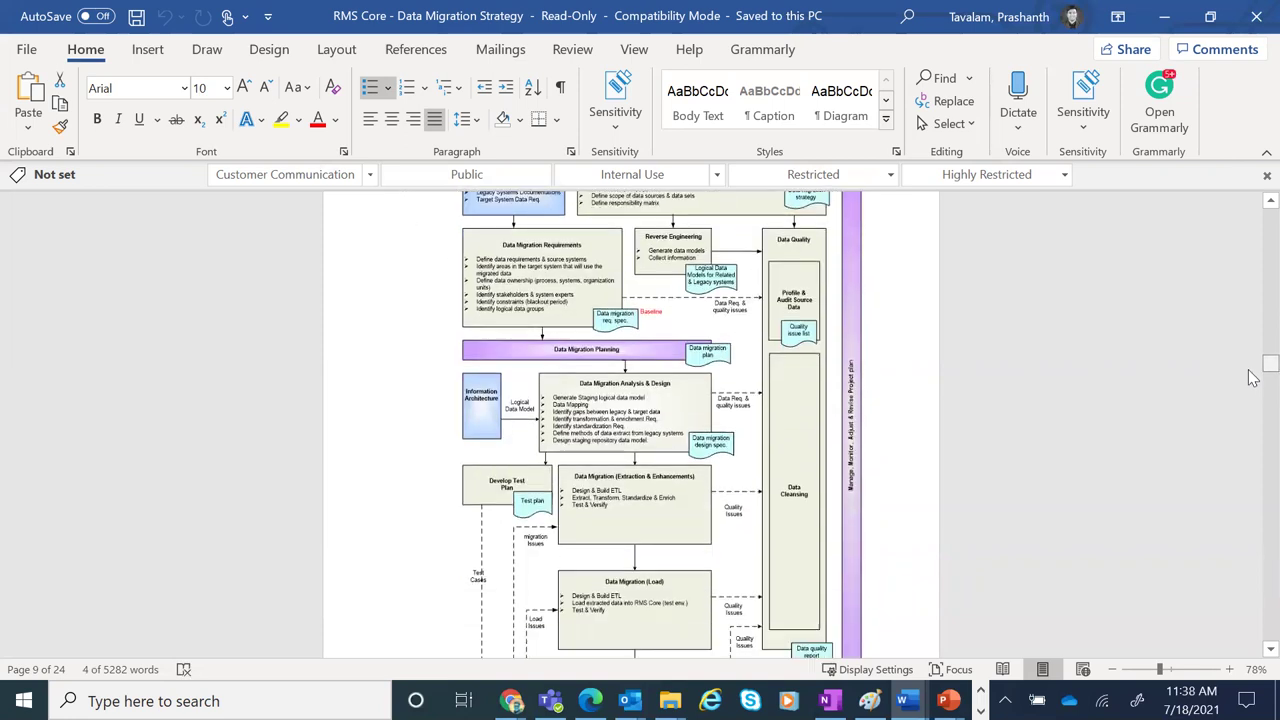
scroll(1252, 377, down, 6)
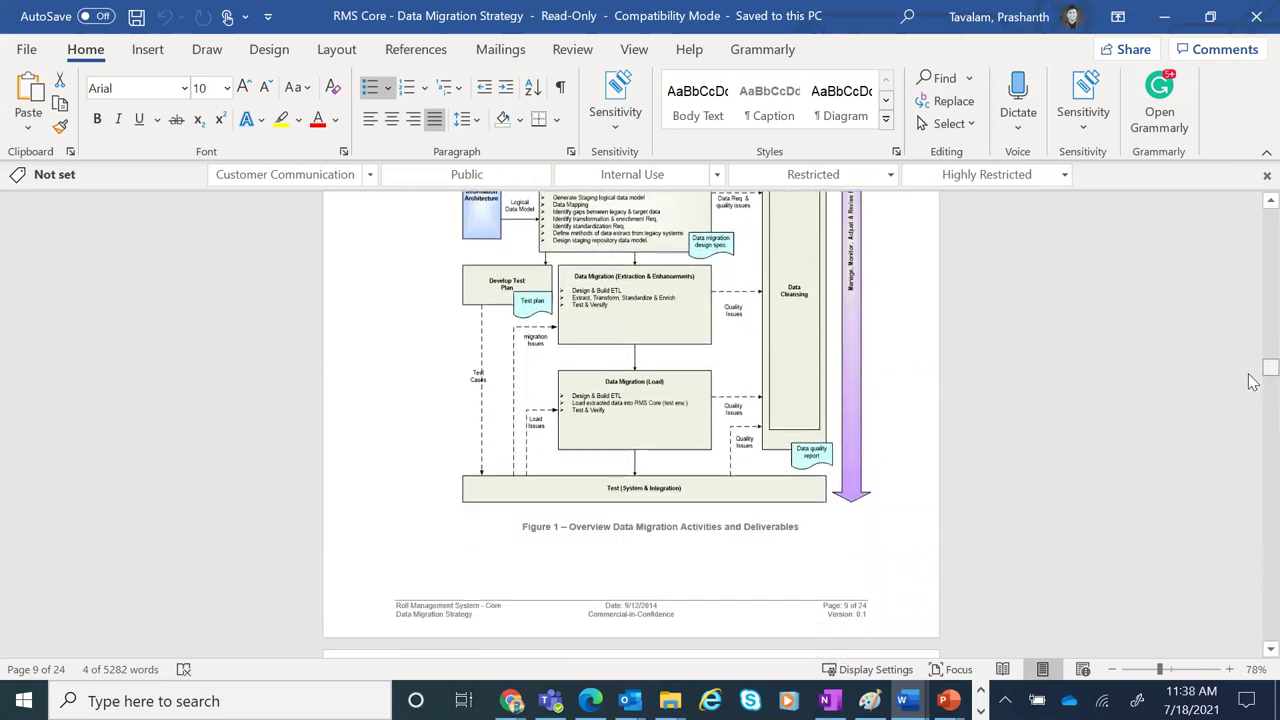
scroll(1252, 377, up, 4)
scroll(1252, 377, up, 5)
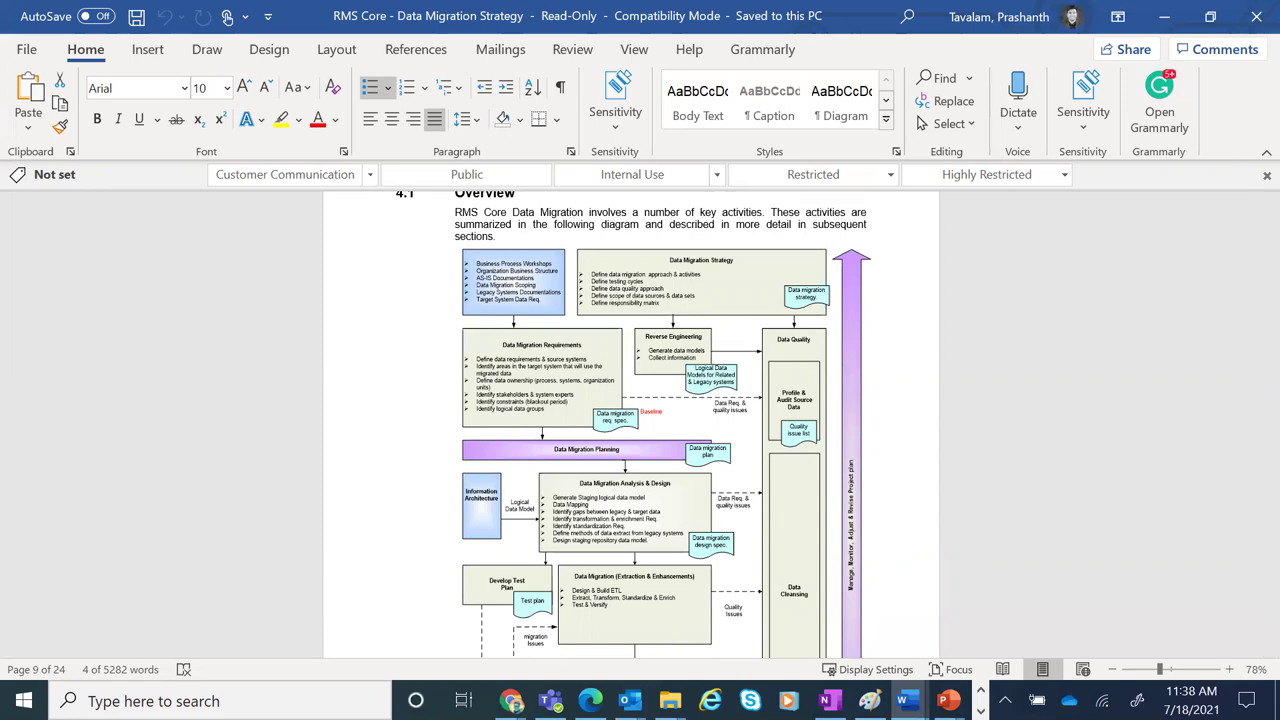
scroll(1252, 380, down, 15)
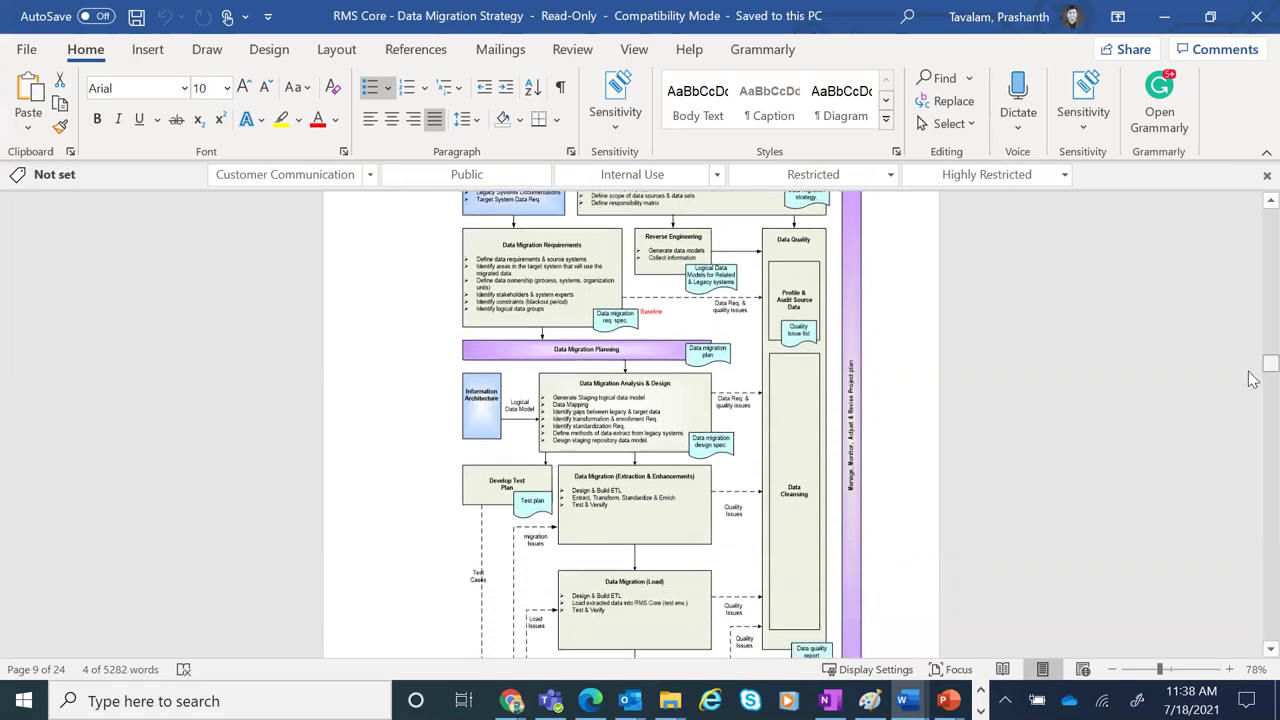
scroll(1252, 393, up, 6)
scroll(1252, 393, down, 7)
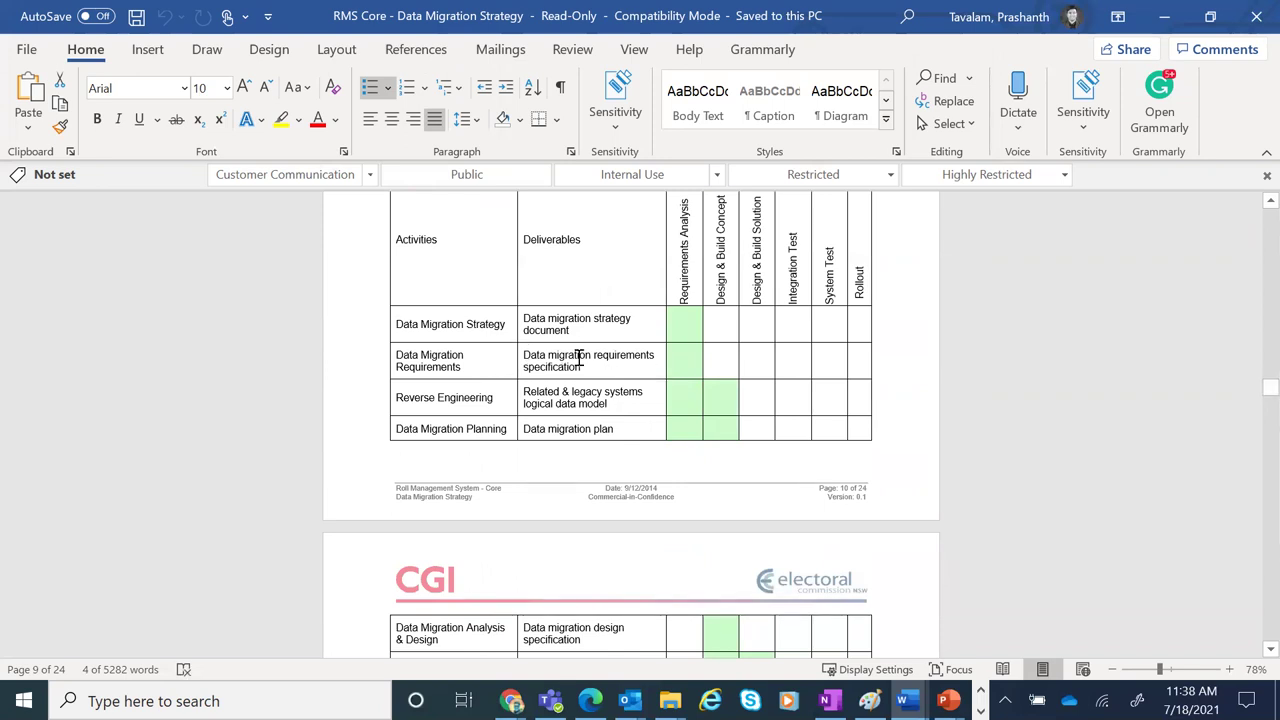
Select the Data Migration Requirements row's activity and deliverable cells in Table 1
drag(606, 366, 479, 366)
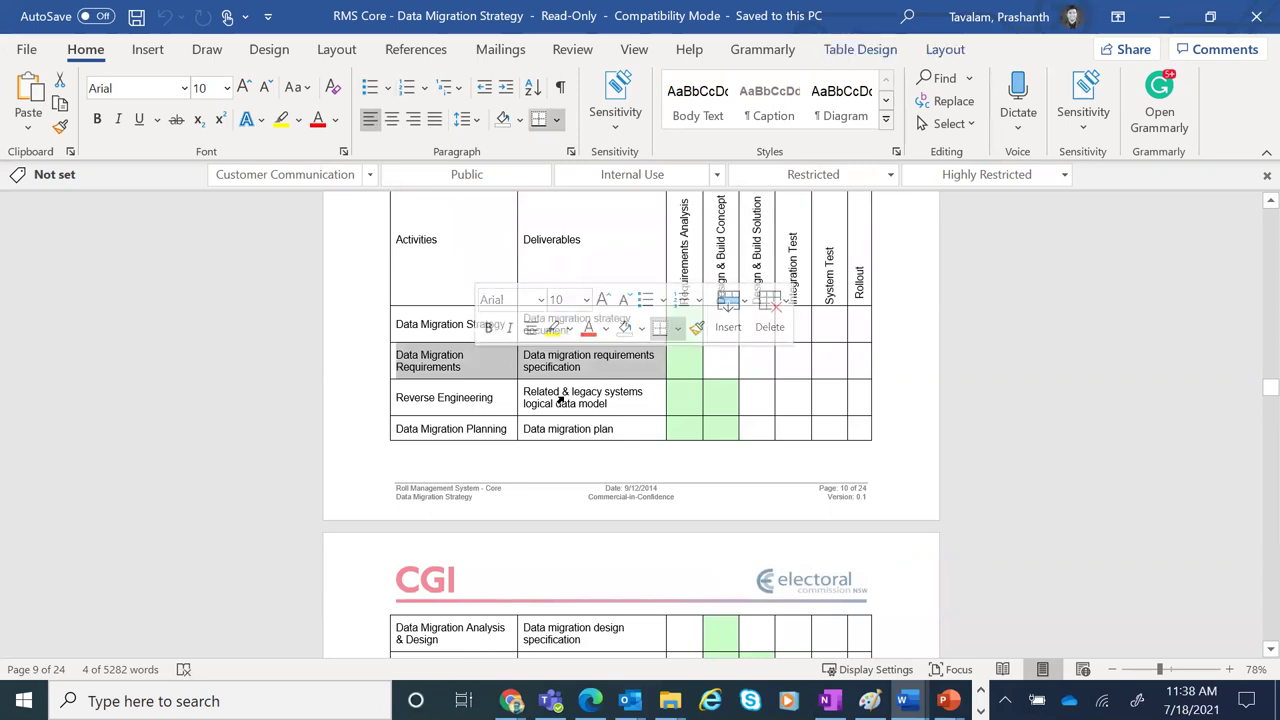
drag(432, 326, 644, 372)
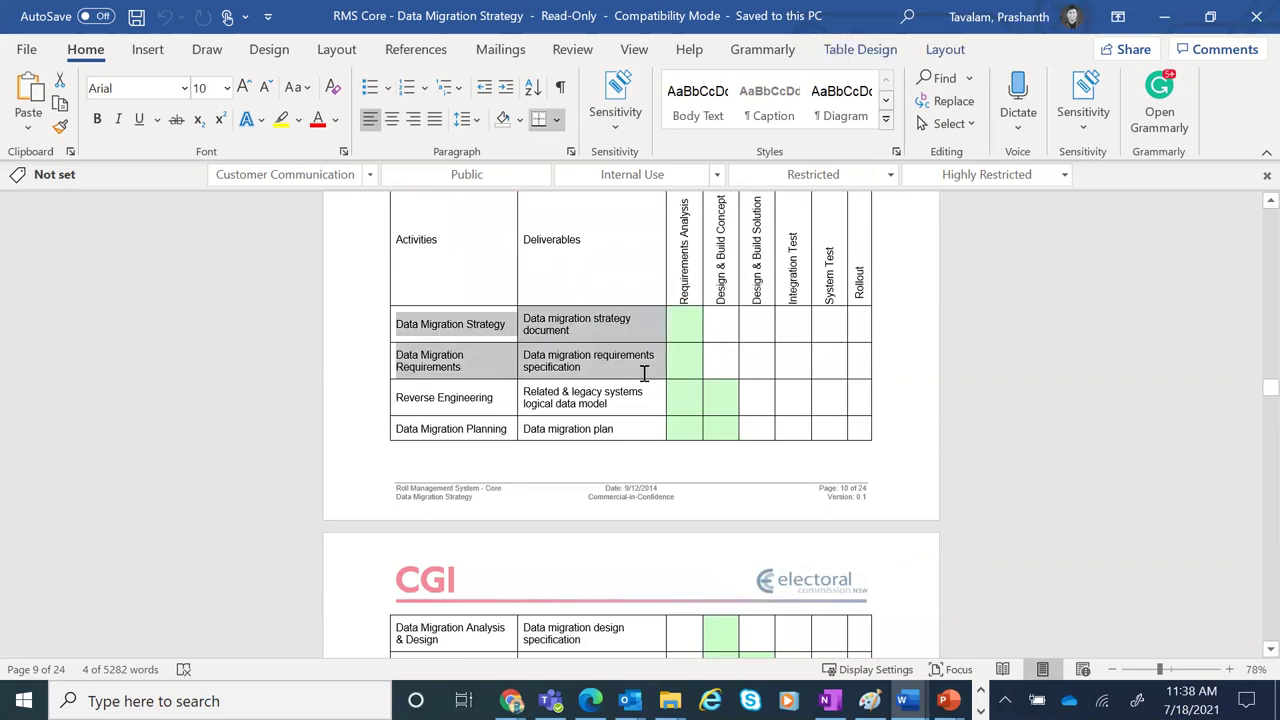
click(633, 370)
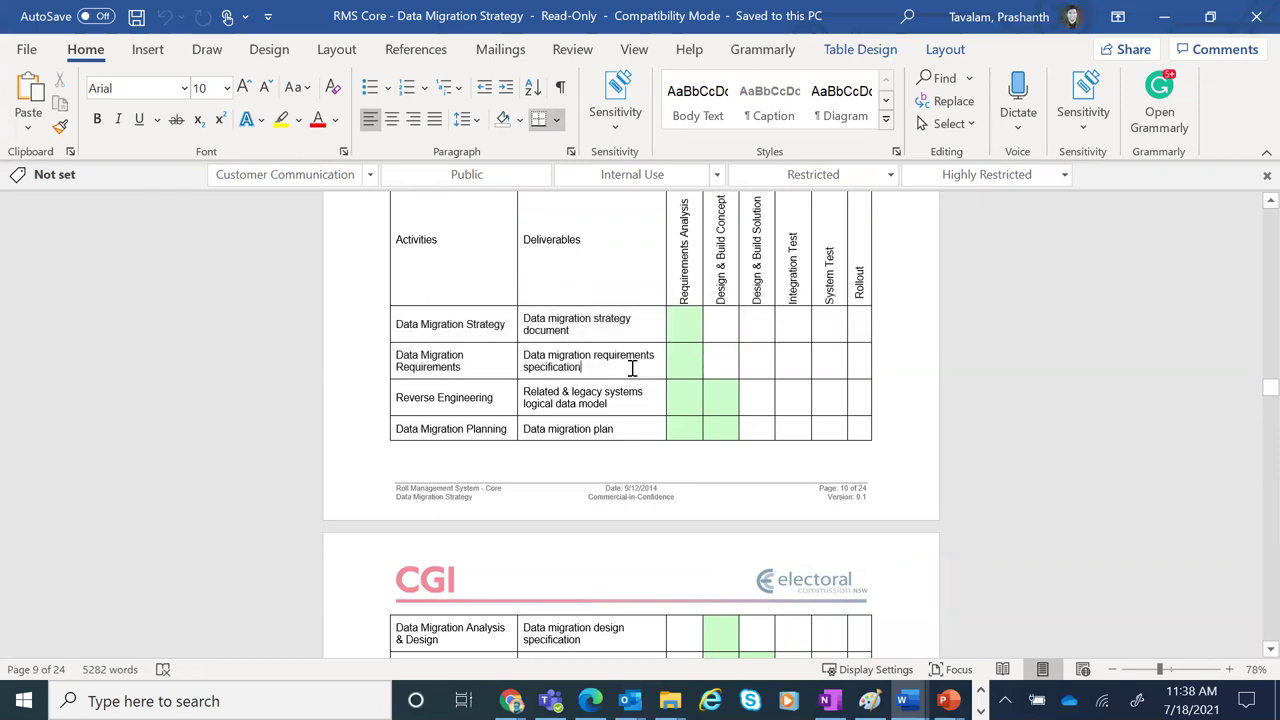
drag(571, 372, 437, 367)
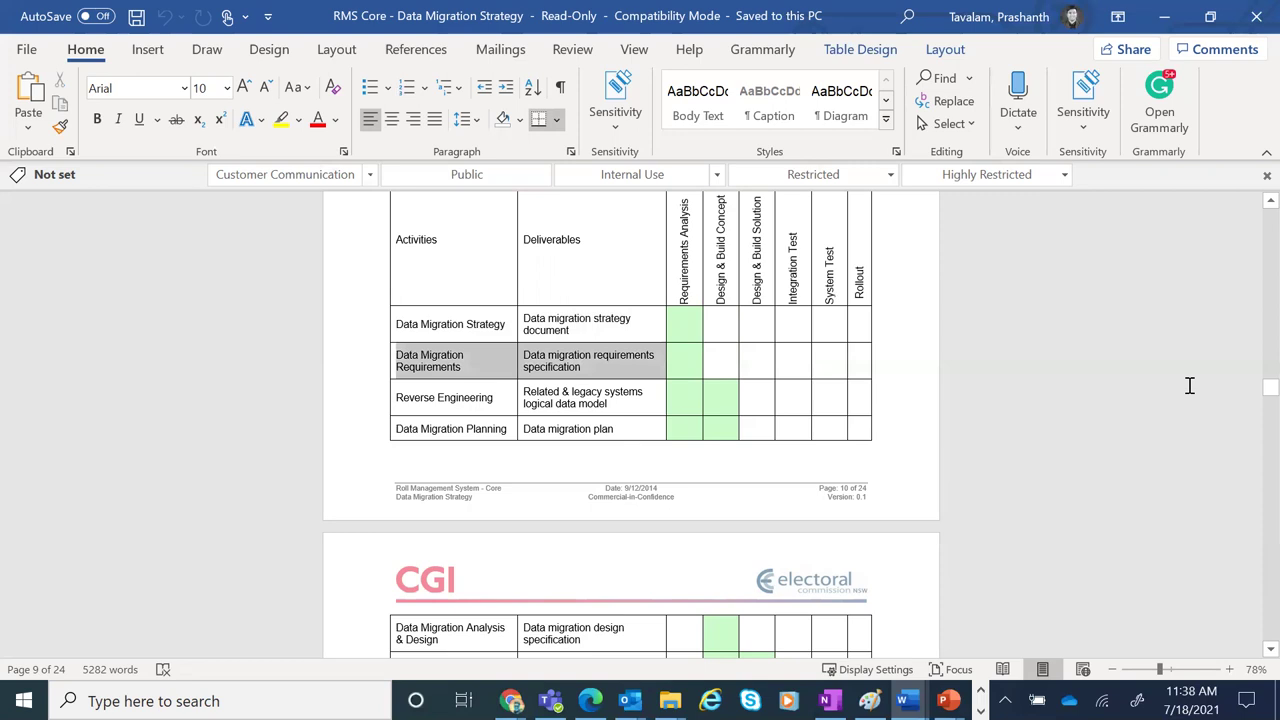
Scroll on to section 5 Tools and Technologies, then close the Data Migration Strategy document
scroll(1252, 396, down, 3)
scroll(1252, 396, down, 5)
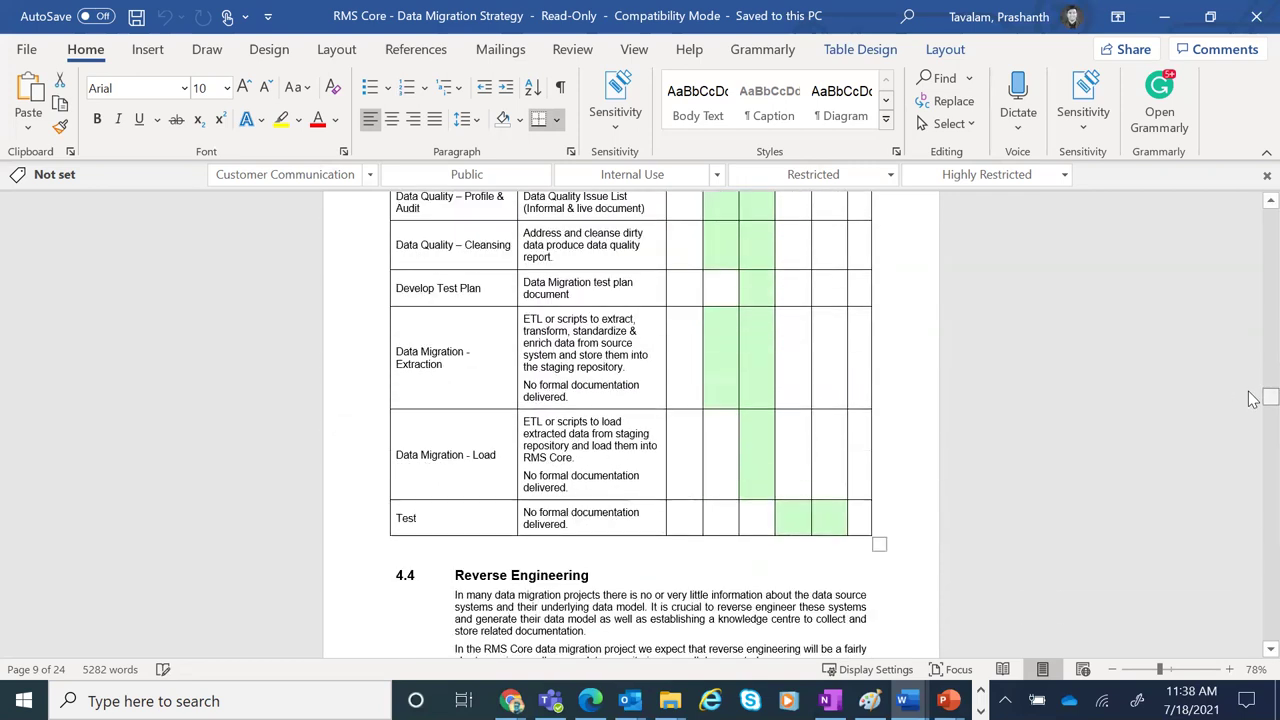
scroll(1252, 398, down, 10)
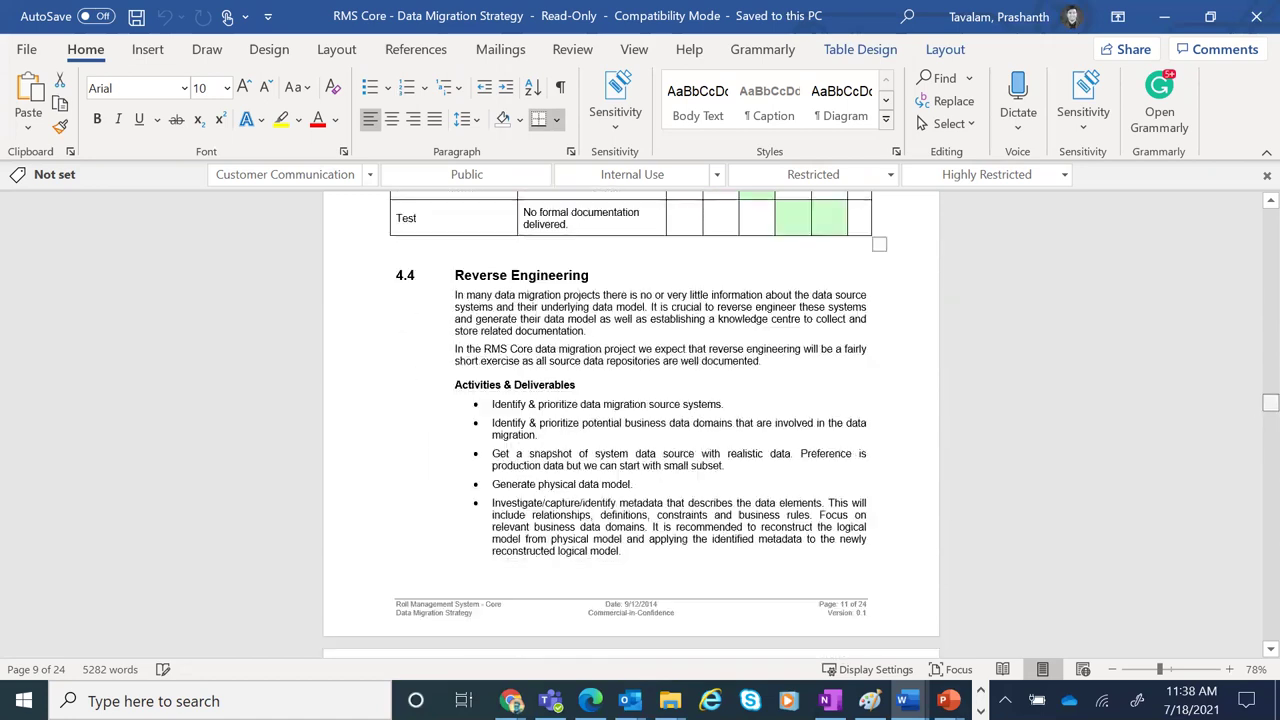
scroll(631, 425, down, 5)
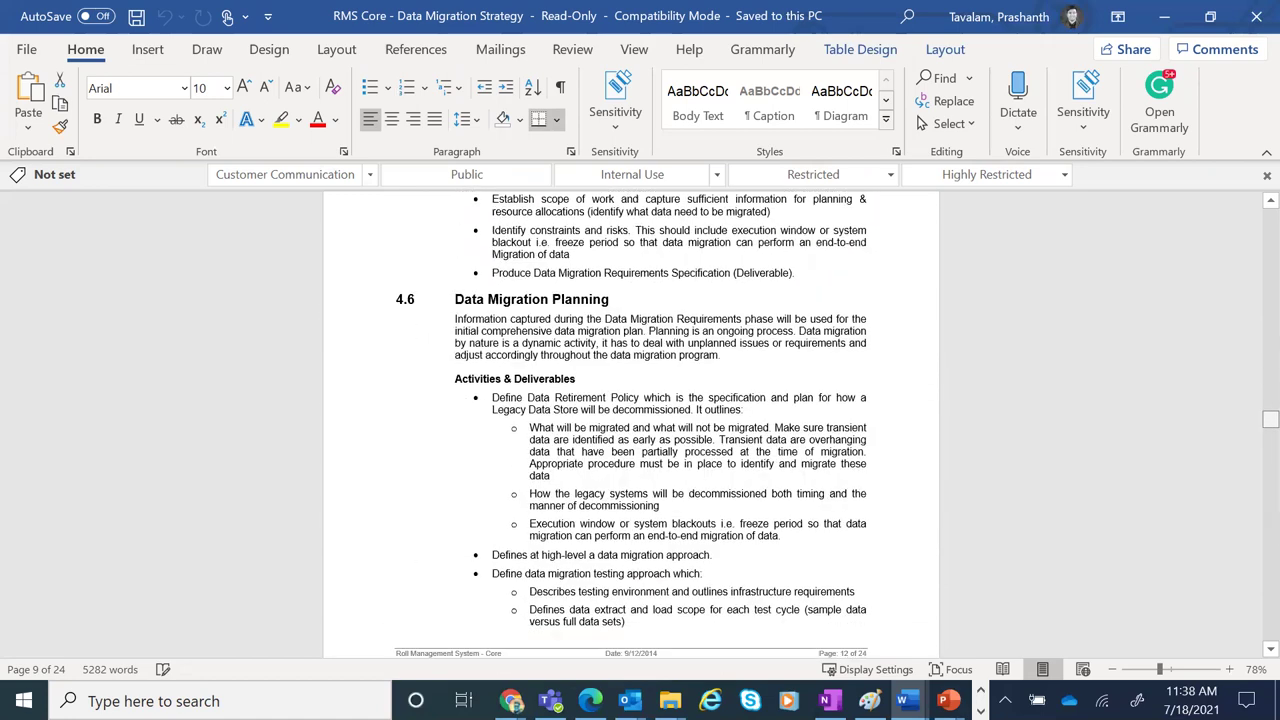
scroll(631, 425, down, 20)
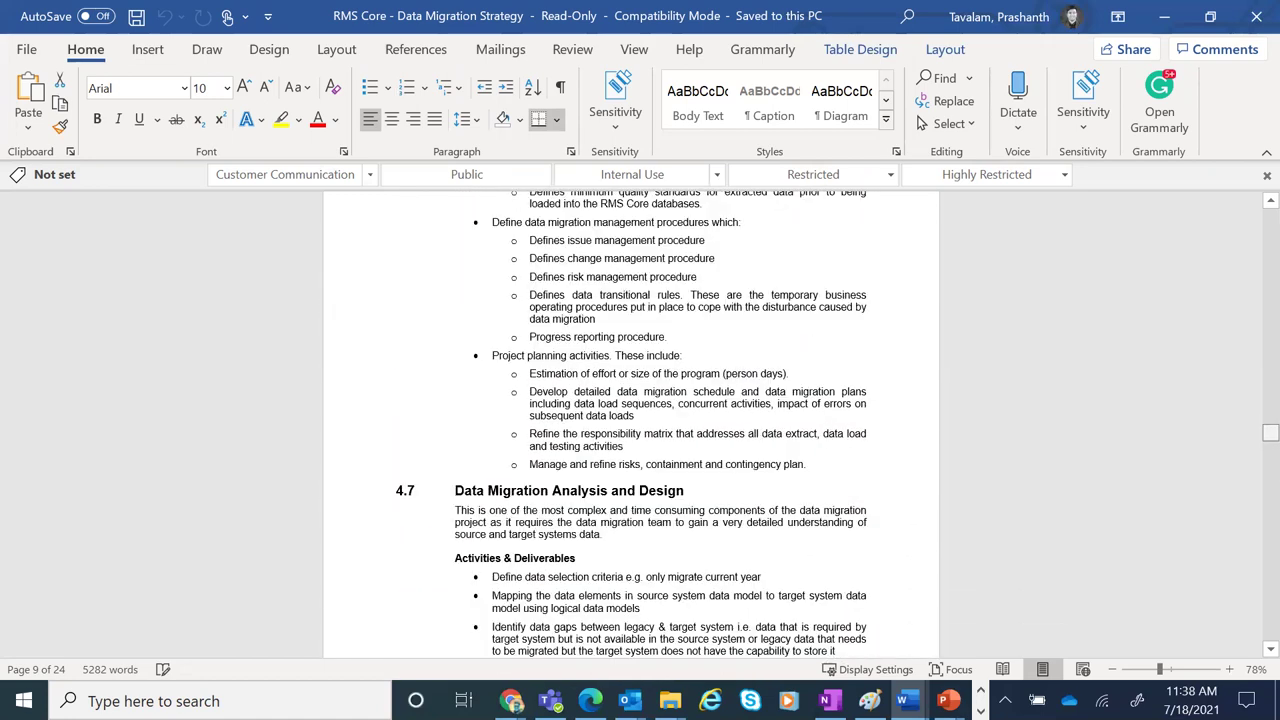
scroll(631, 425, down, 10)
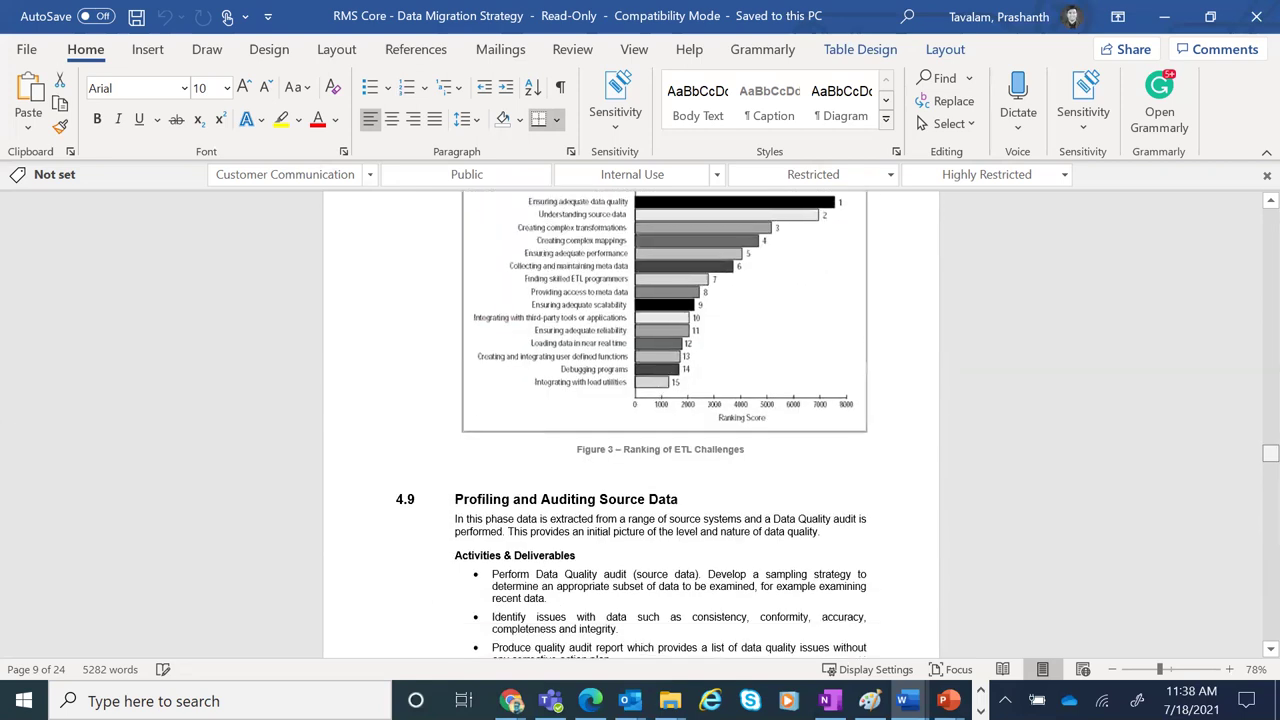
scroll(631, 425, down, 20)
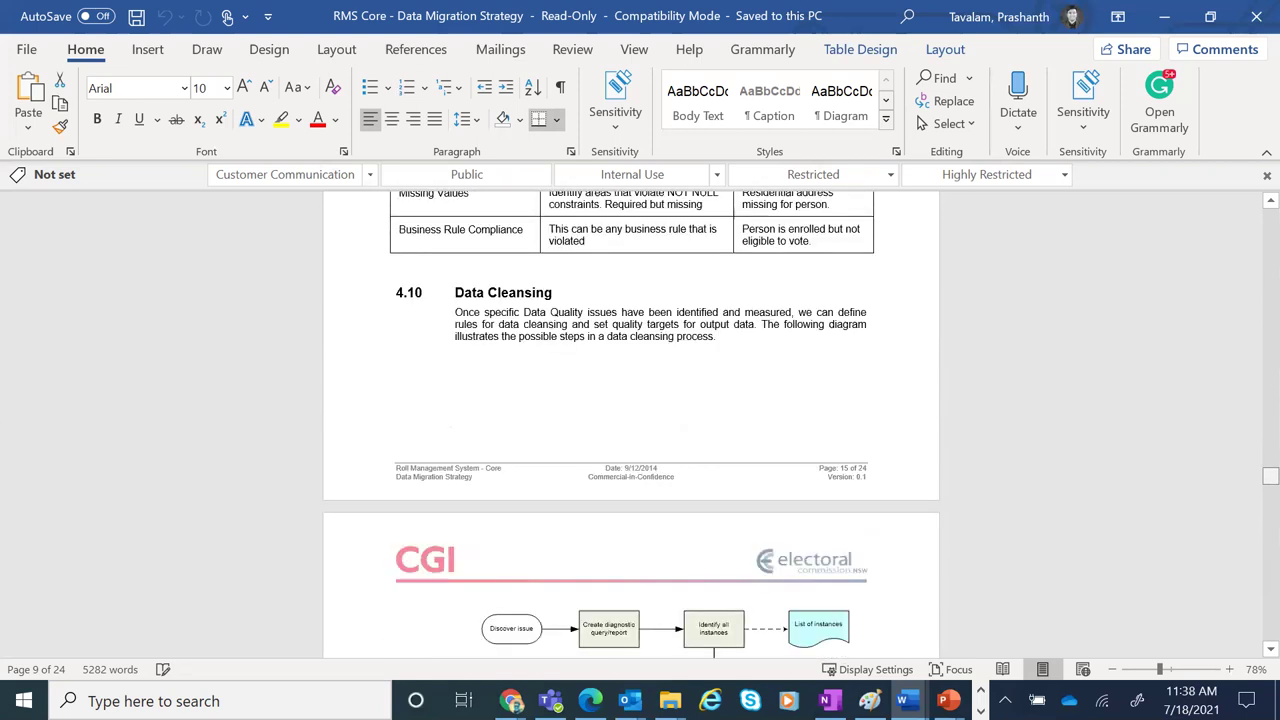
scroll(631, 425, down, 20)
scroll(631, 425, down, 20)
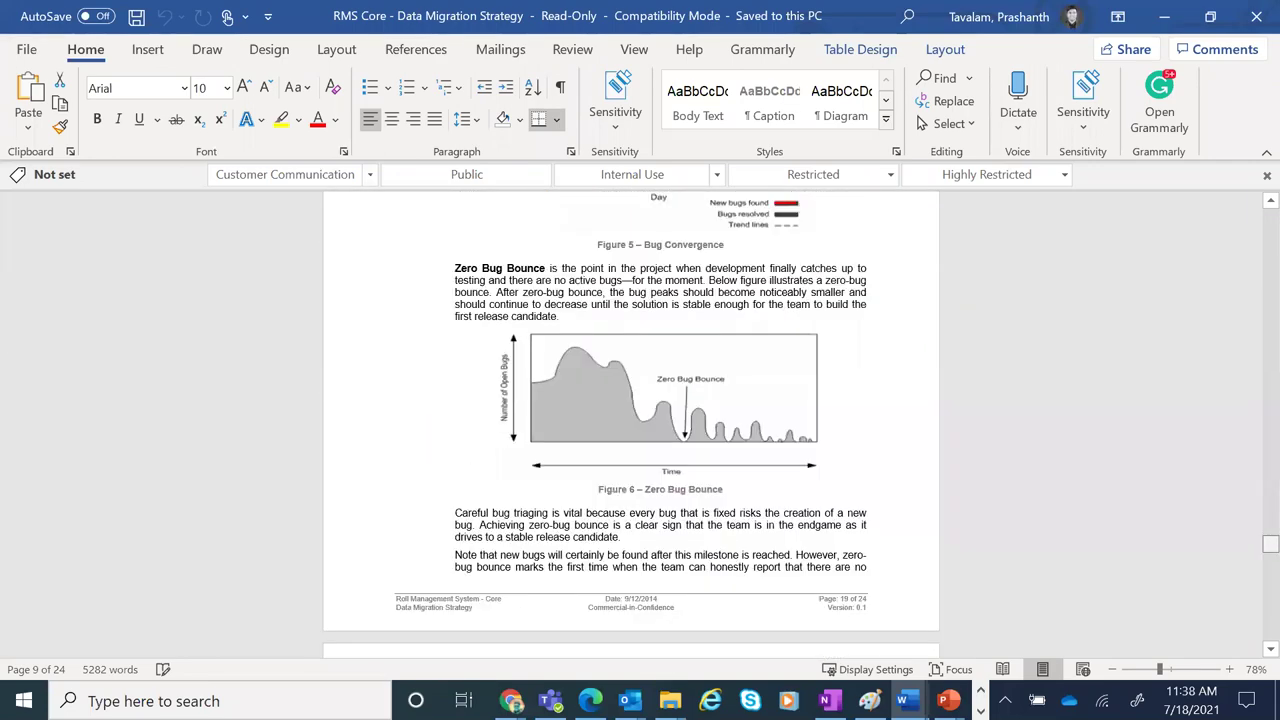
scroll(631, 425, down, 15)
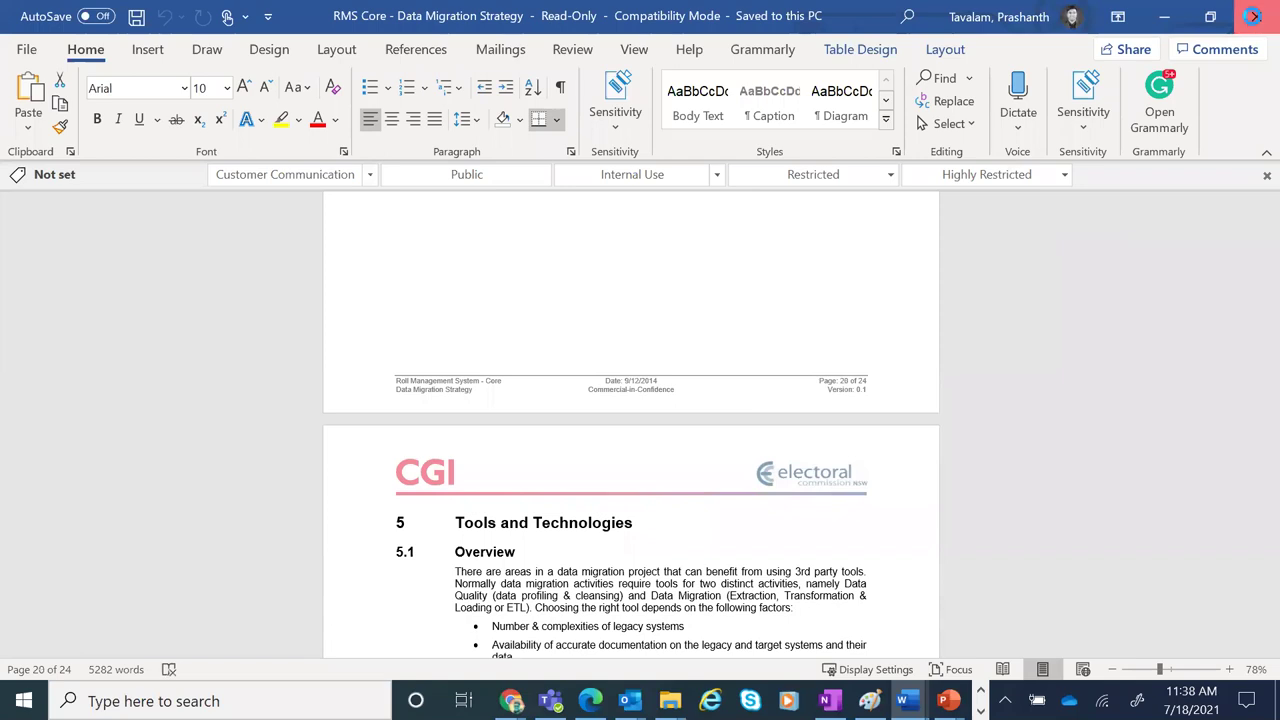
click(1253, 16)
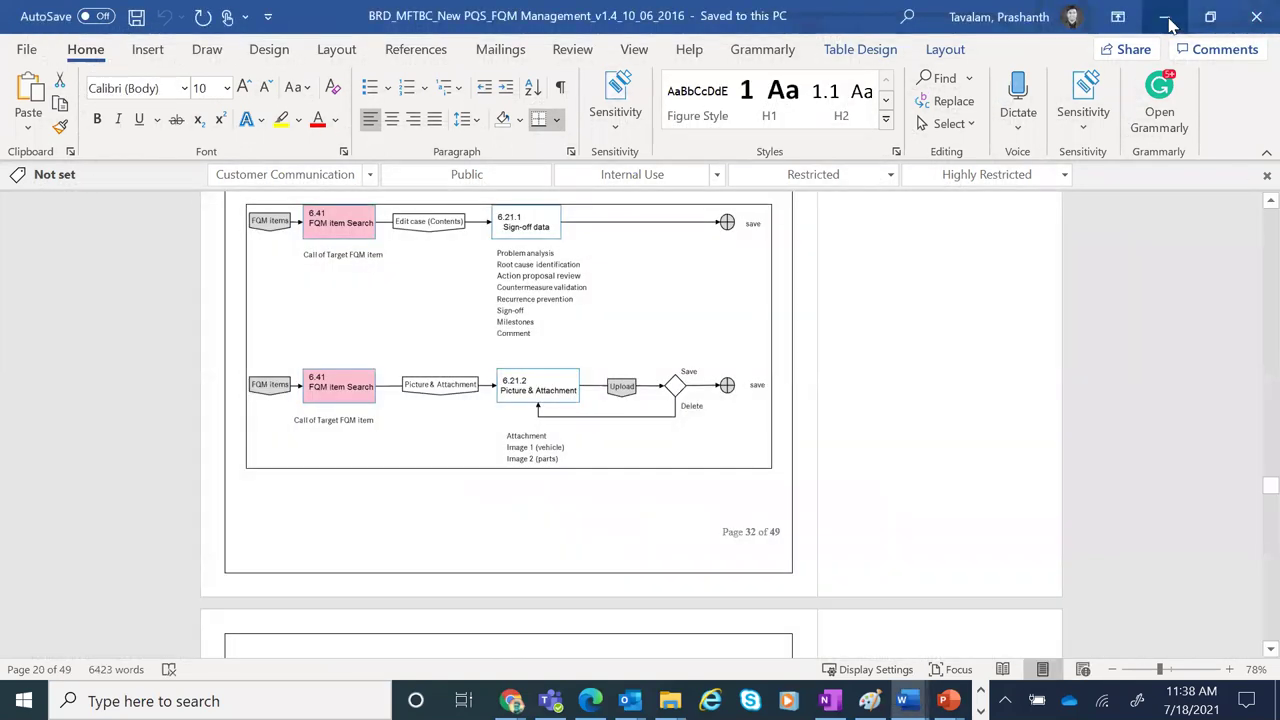
Minimise Word and bring forward the Chrome window with the Google Drive search results
click(1165, 17)
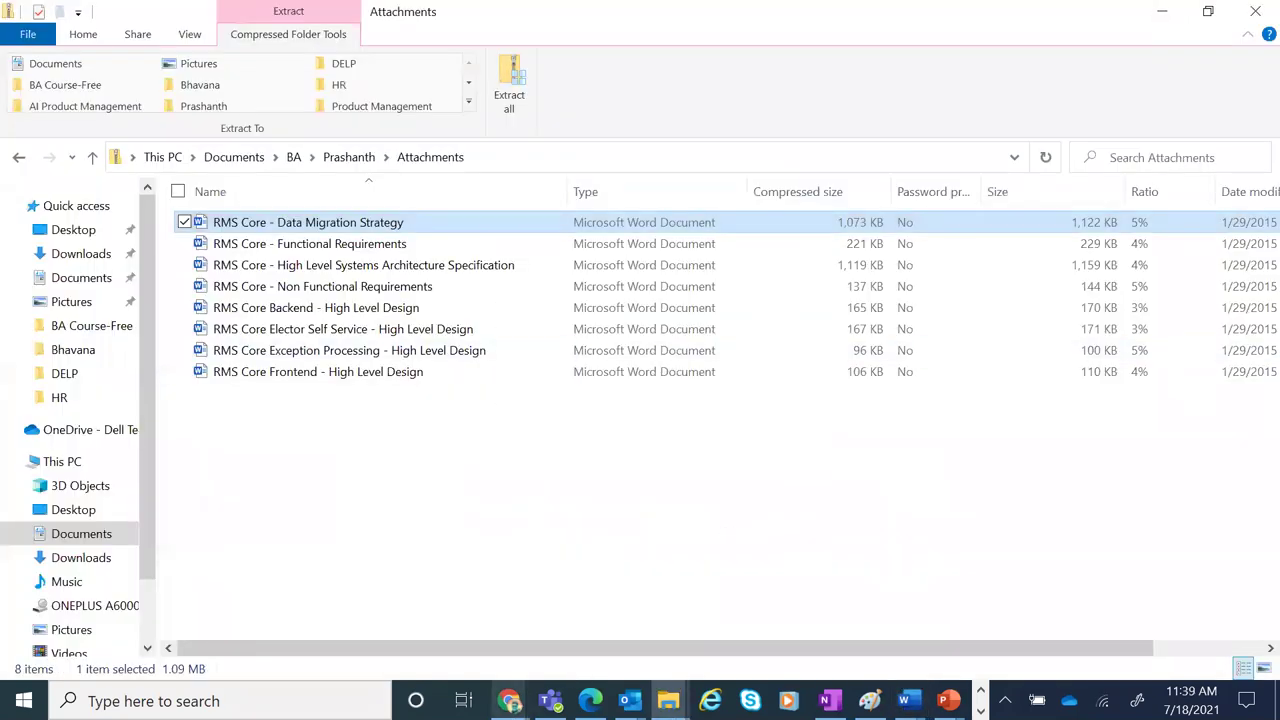
mouse_move(510, 700)
click(347, 652)
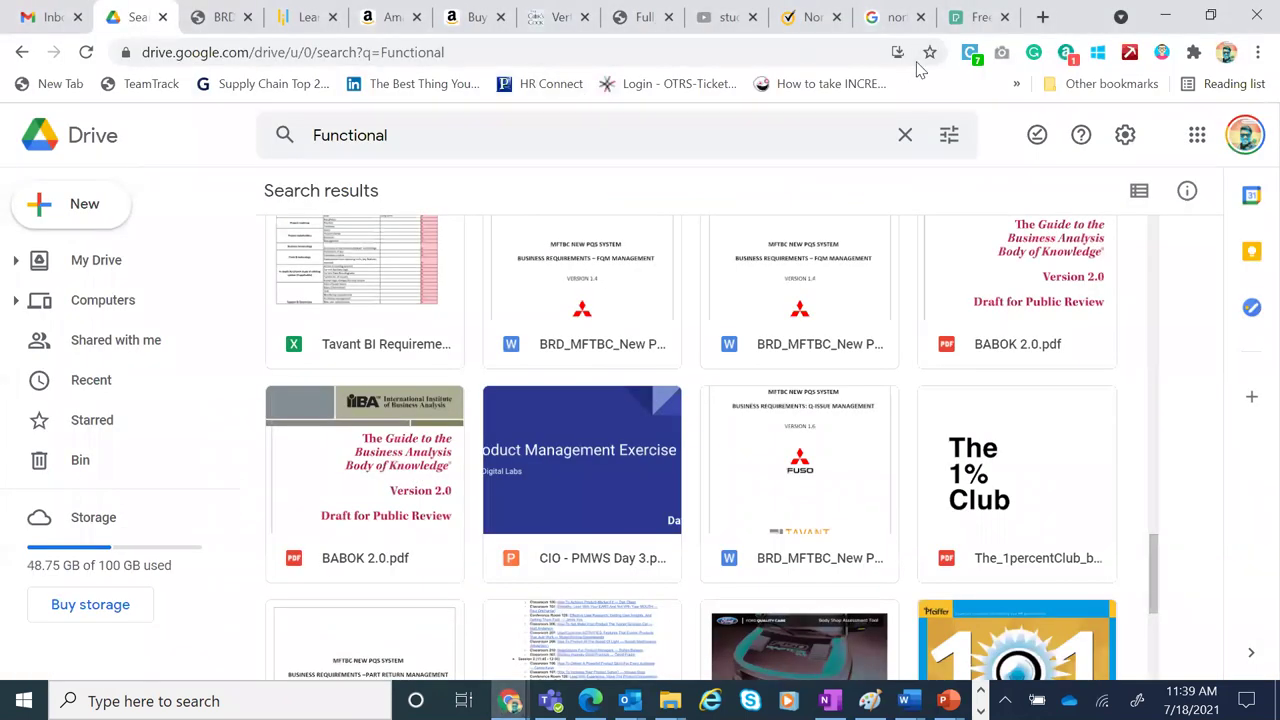
In a new browser tab, search Google for 'jira'
click(1043, 17)
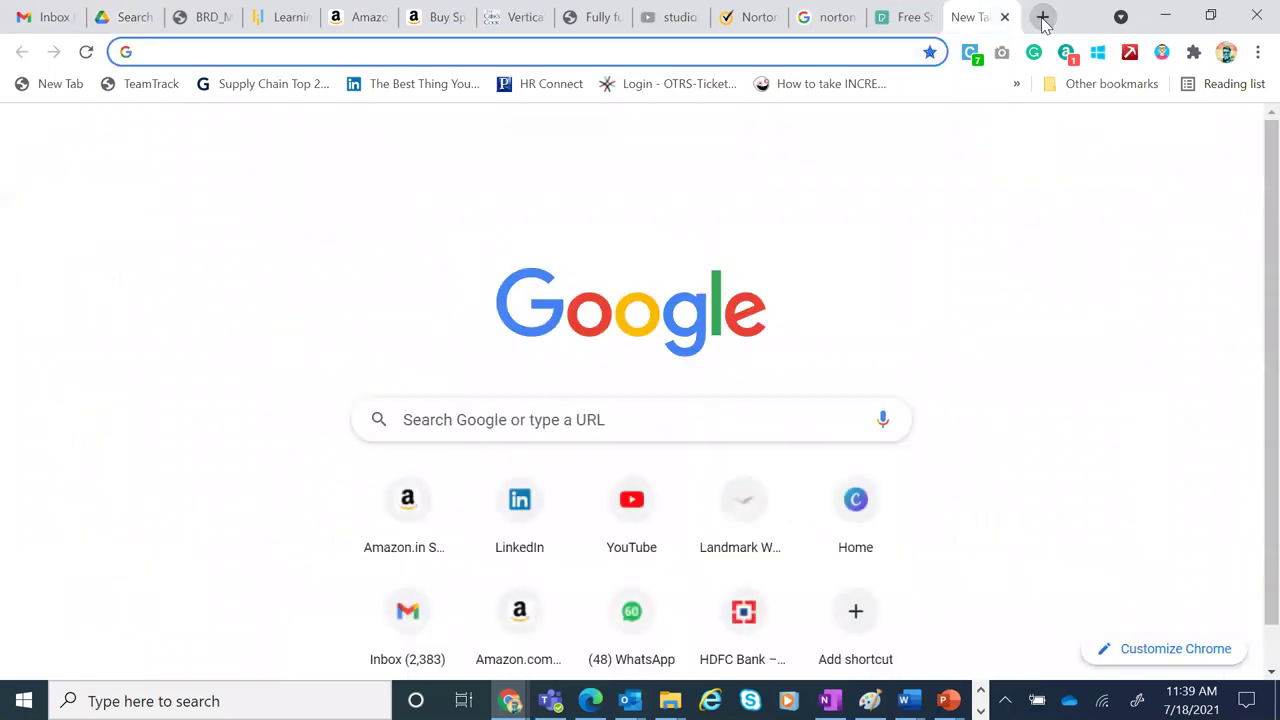
text(jira)
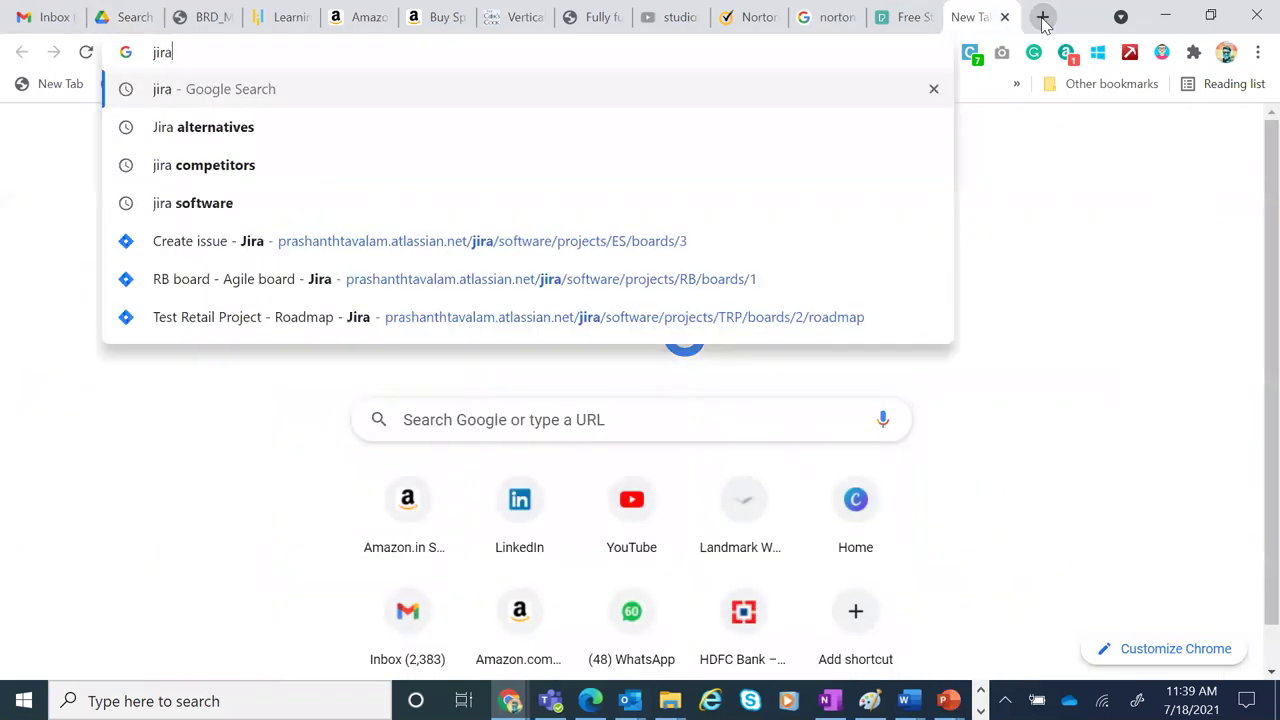
key(Return)
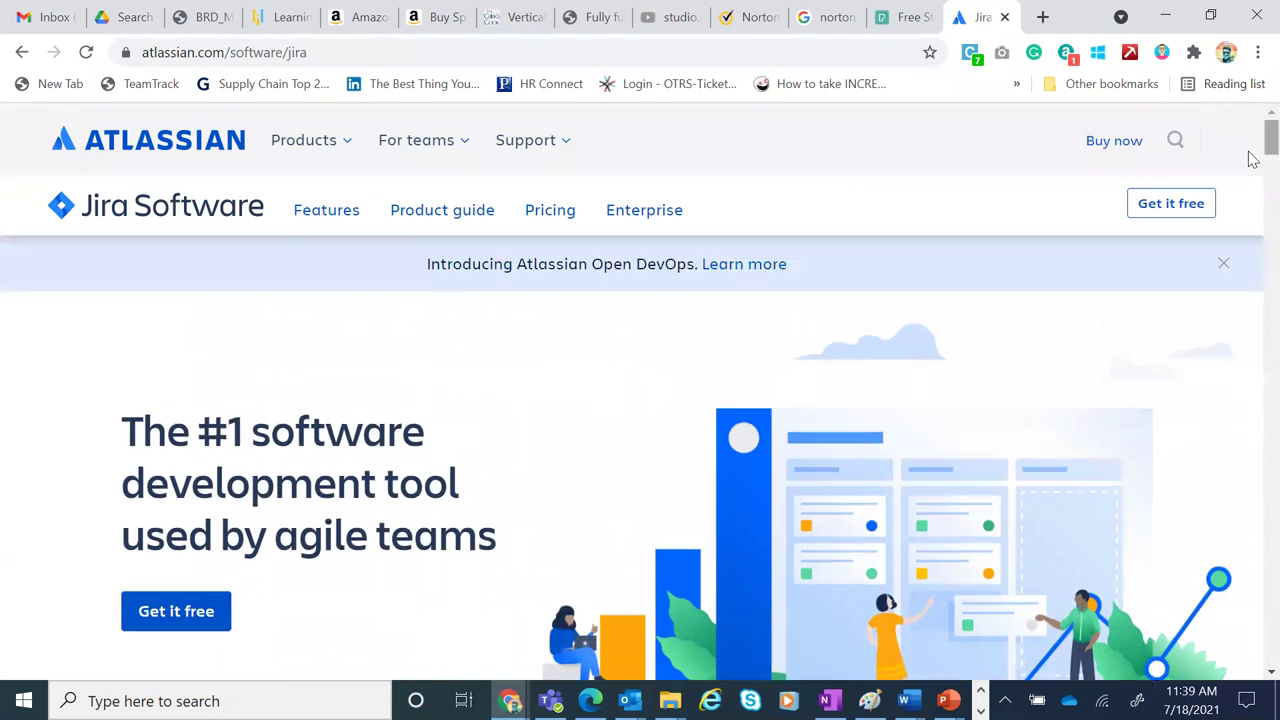
Open the Atlassian Jira Software product page from the search results
click(1180, 214)
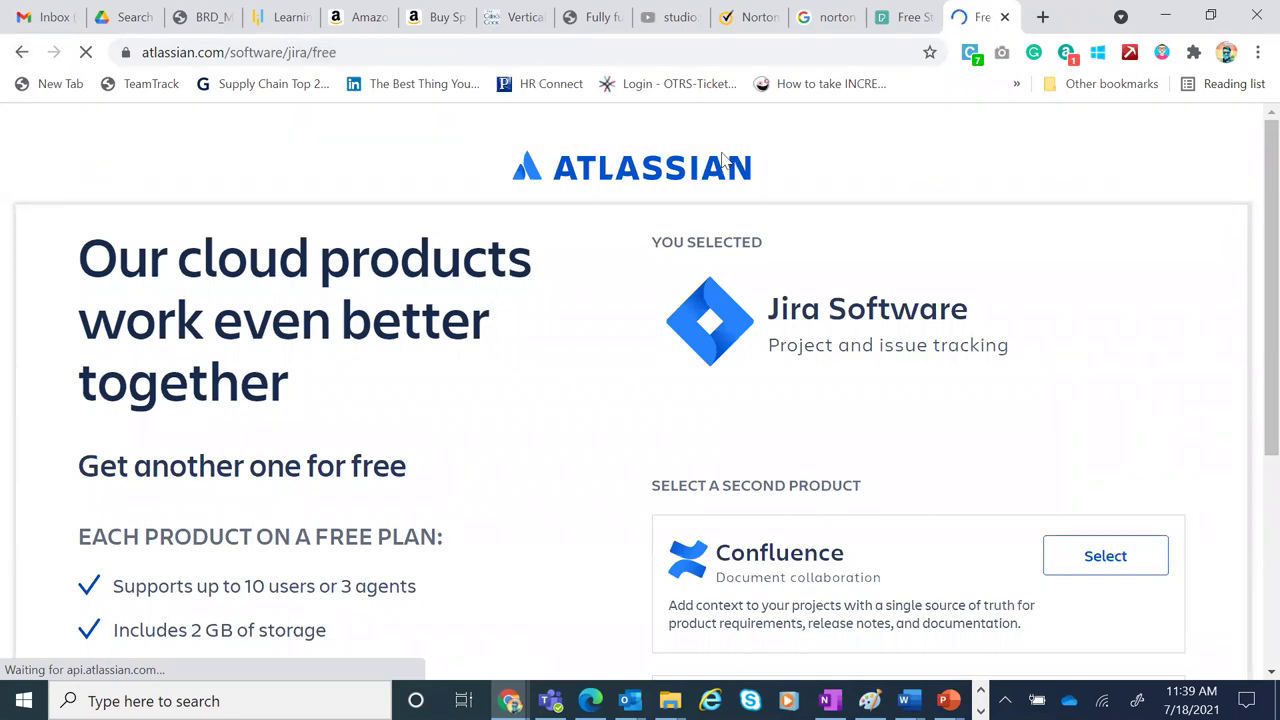
click(22, 52)
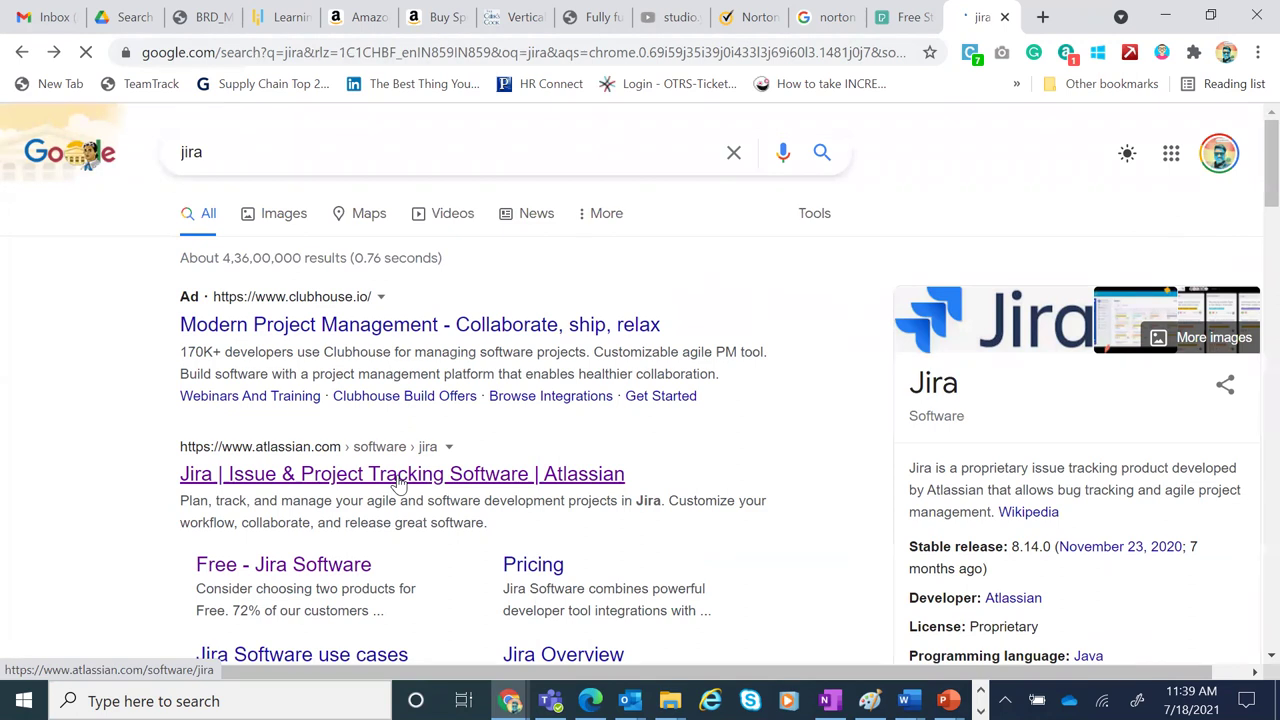
click(398, 482)
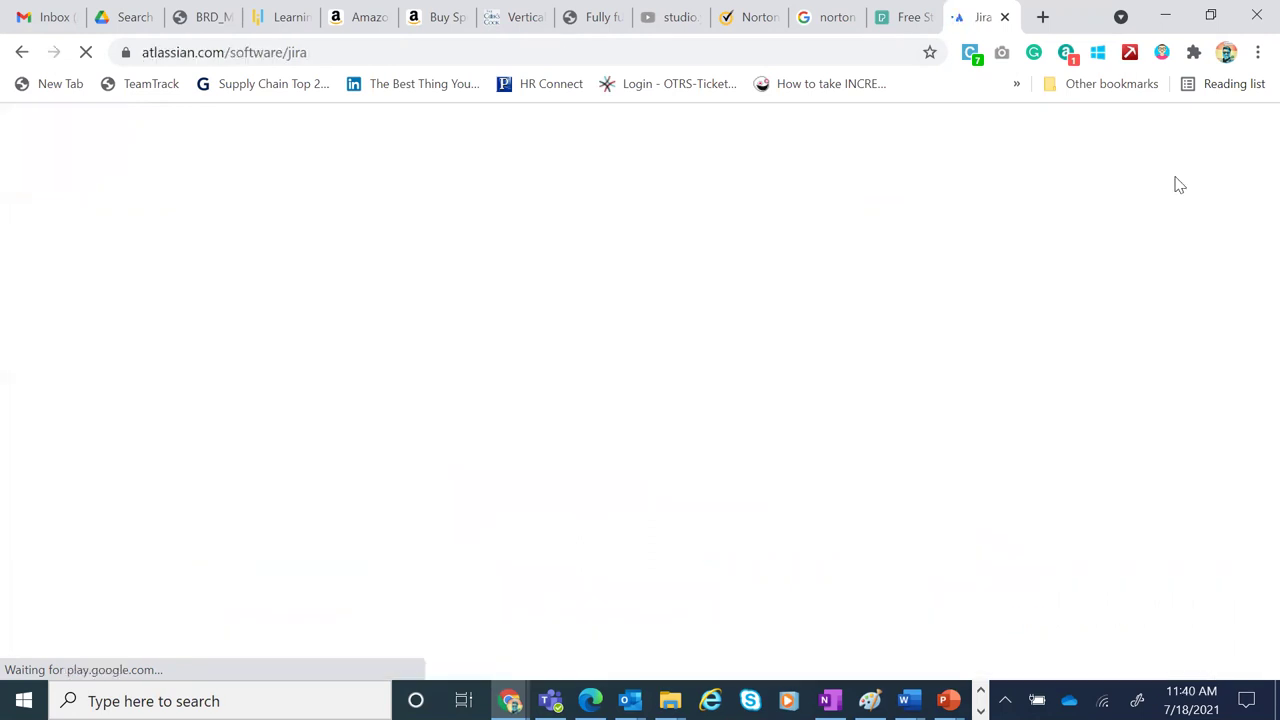
Dismiss the Open DevOps banner and go to the login page via My account
click(1114, 140)
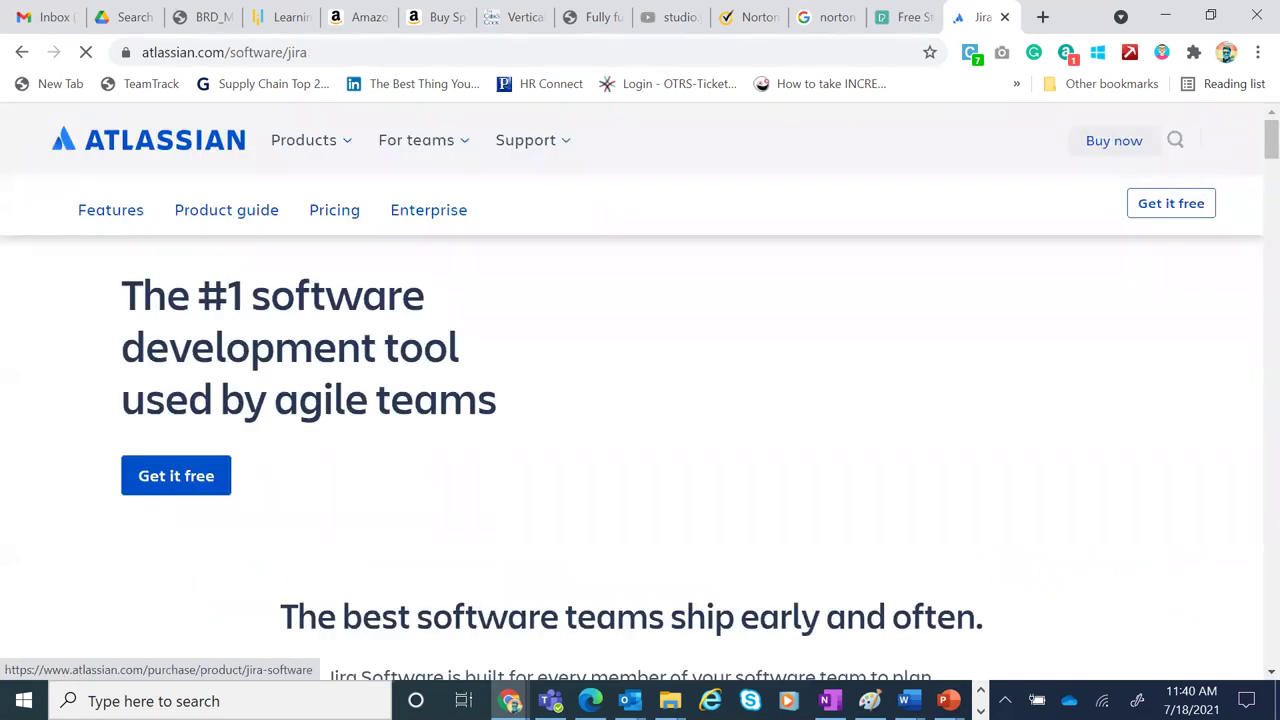
scroll(640, 400, down, 1)
scroll(1243, 209, up, 2)
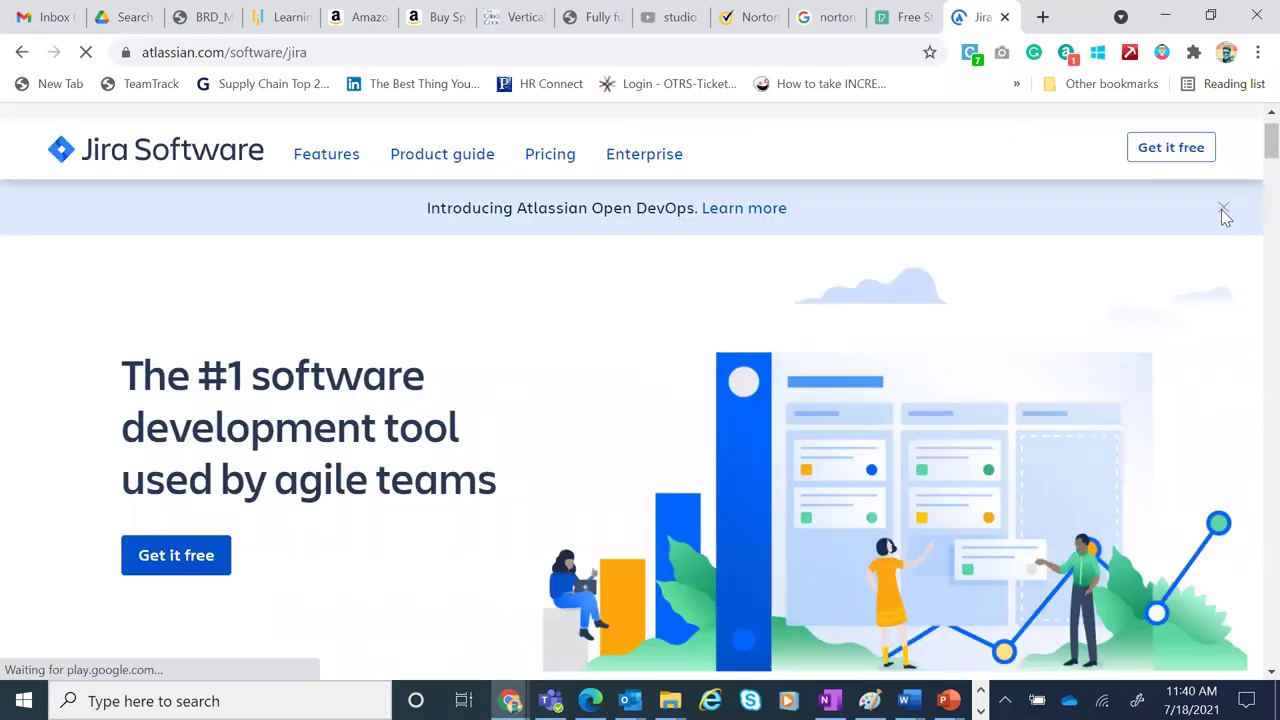
click(1222, 210)
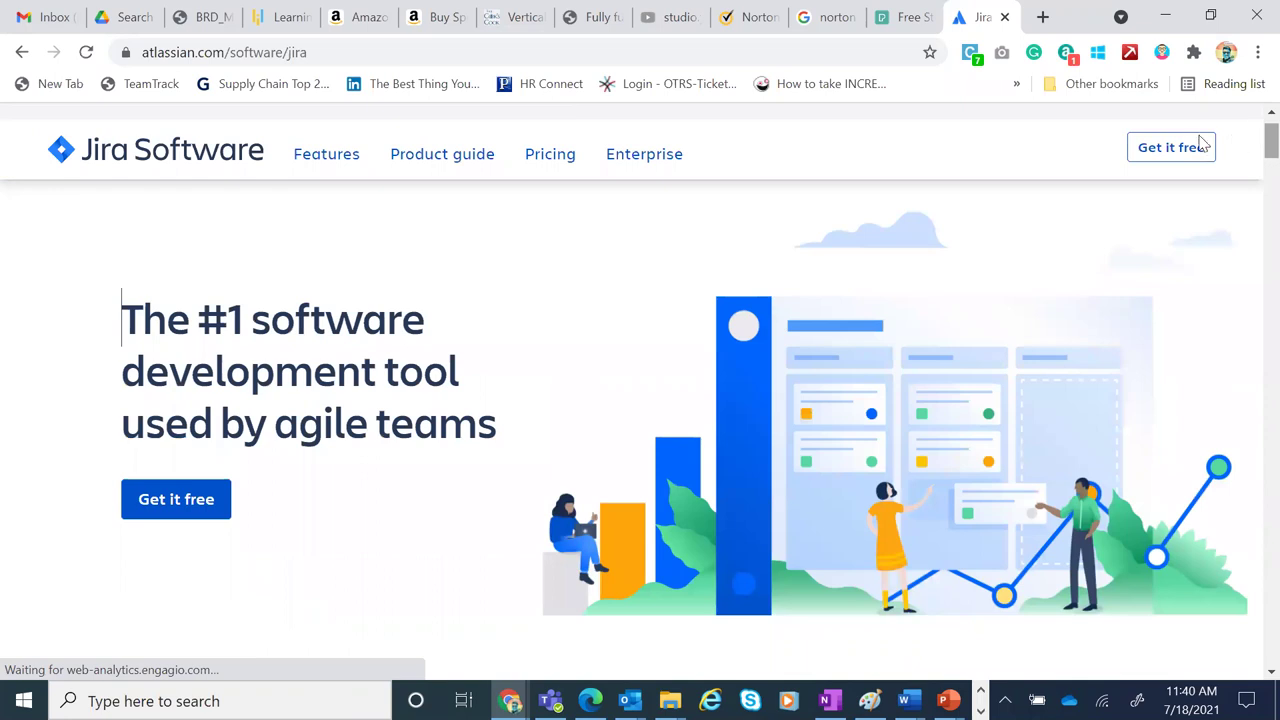
click(1145, 141)
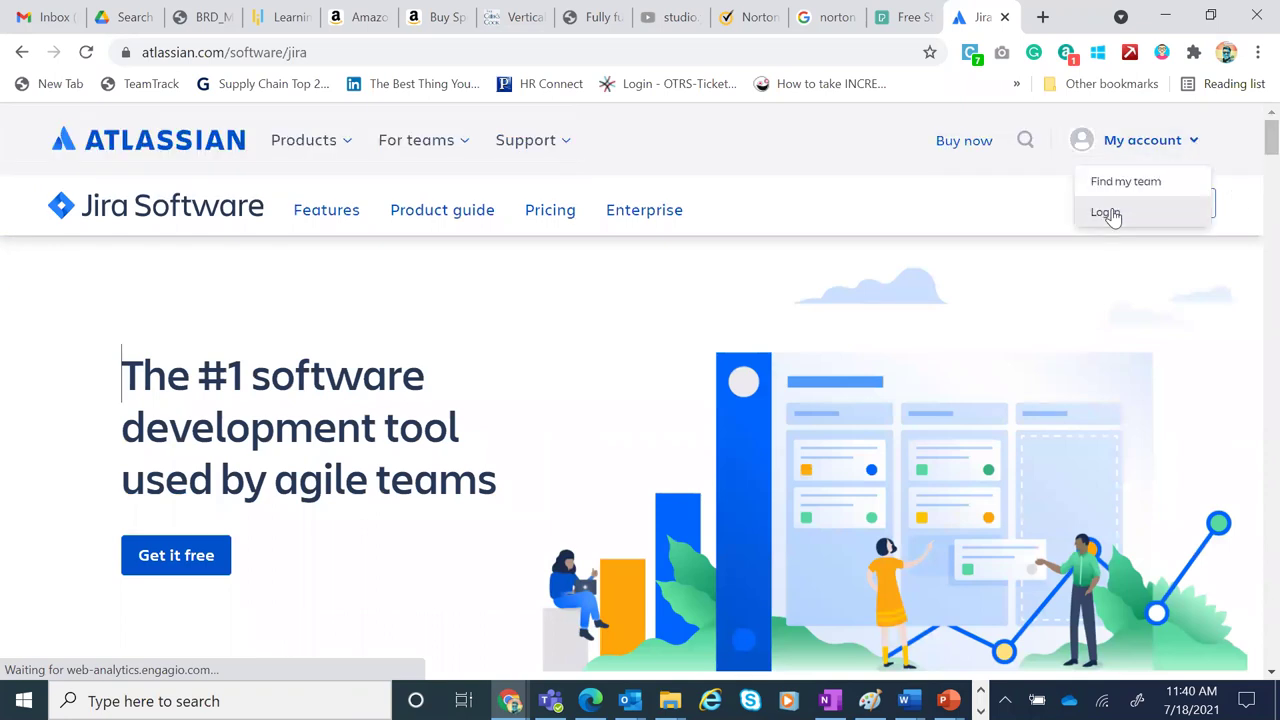
click(1106, 212)
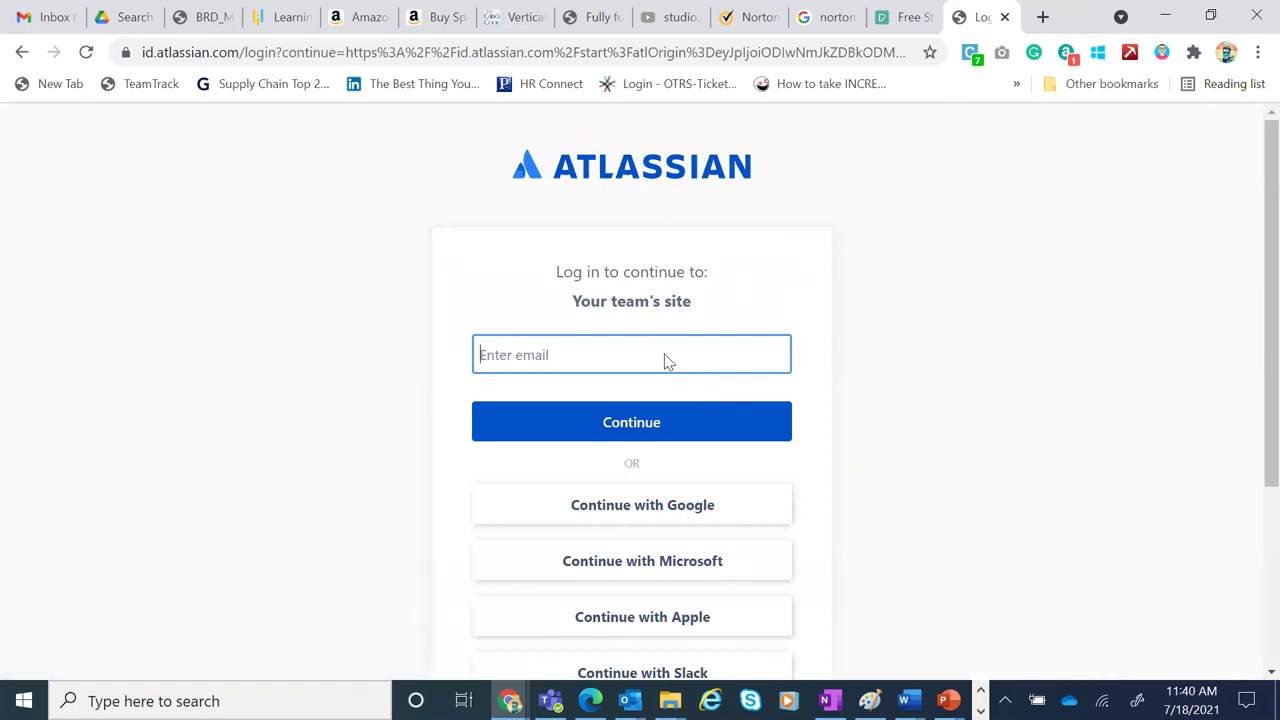
Attempt to log in using Chrome's saved account email and password
click(668, 354)
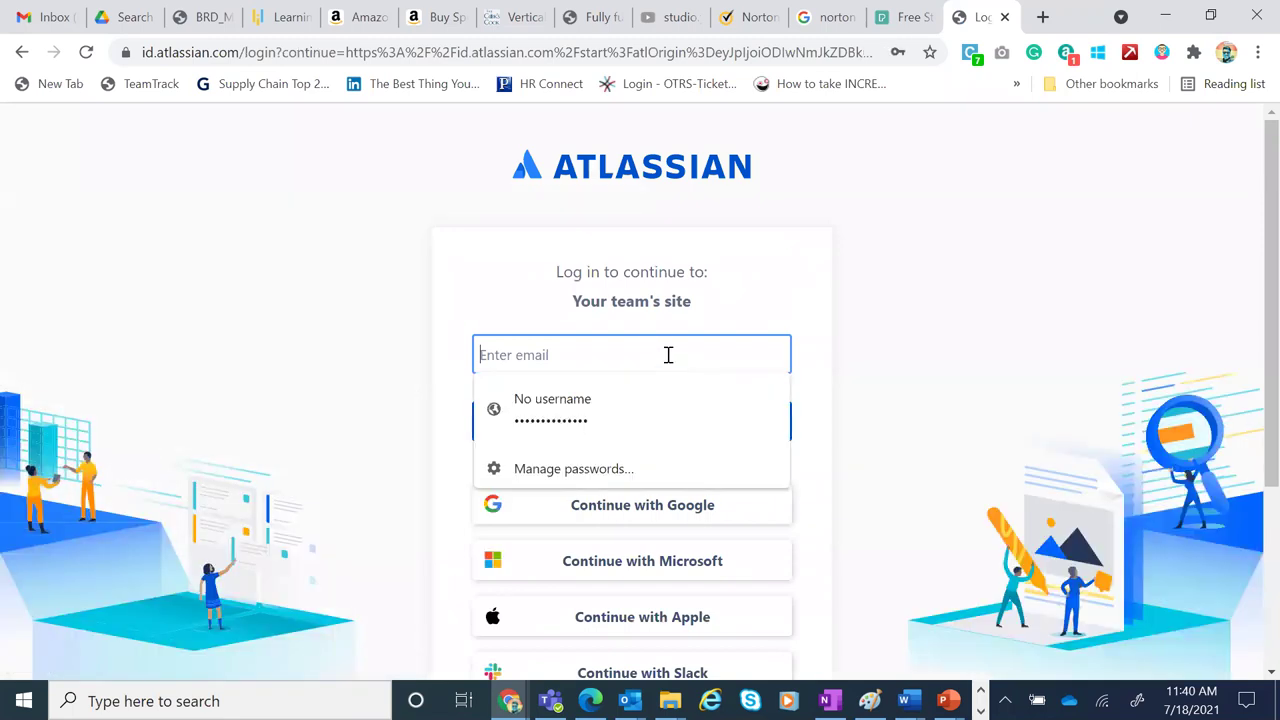
click(610, 417)
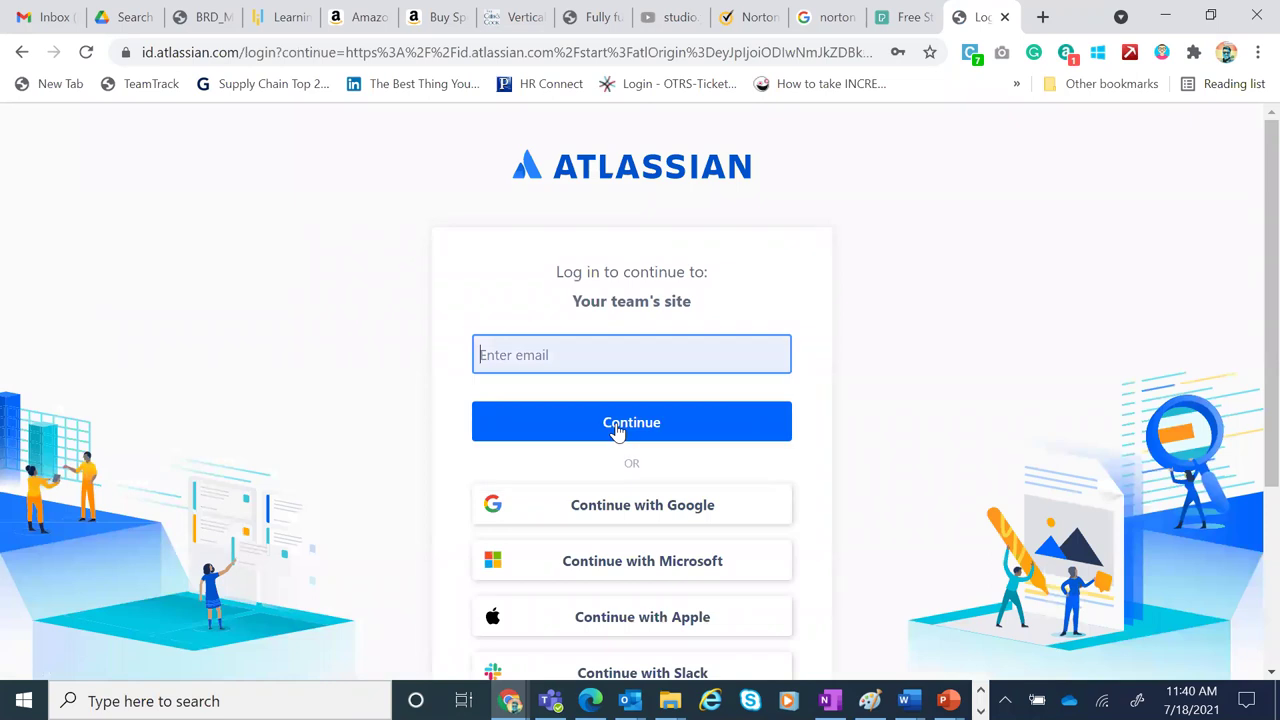
click(616, 348)
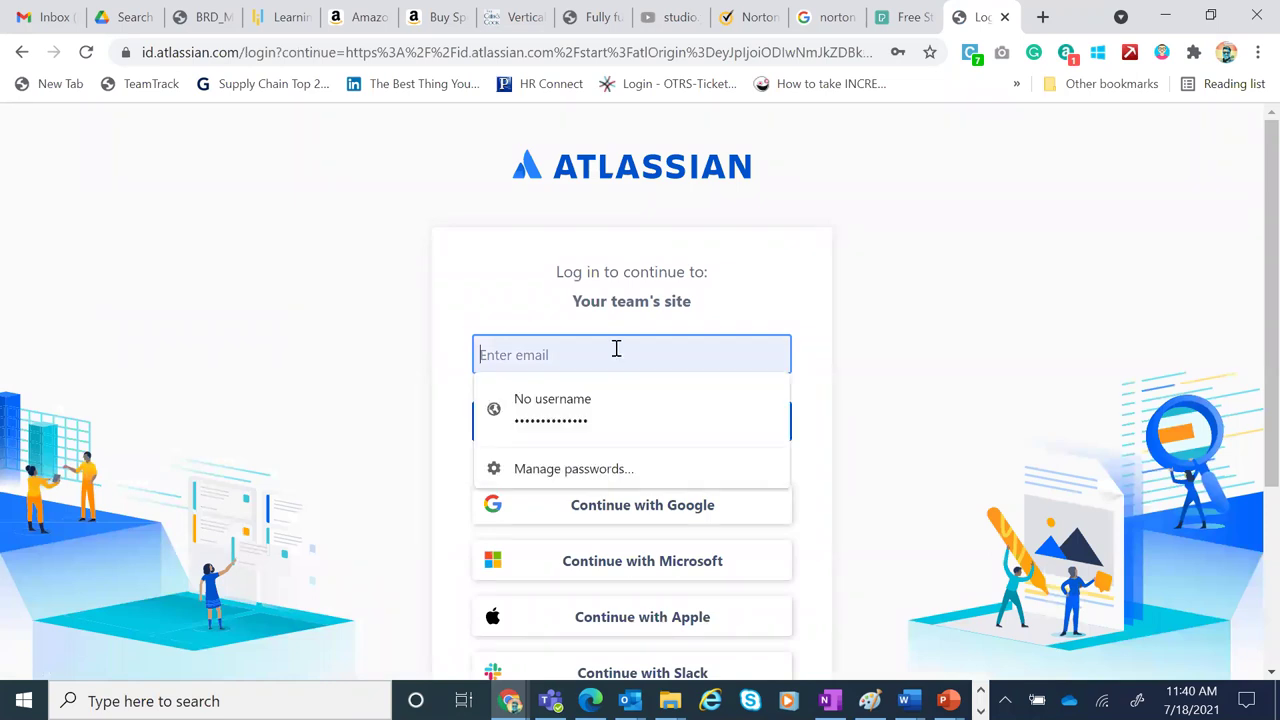
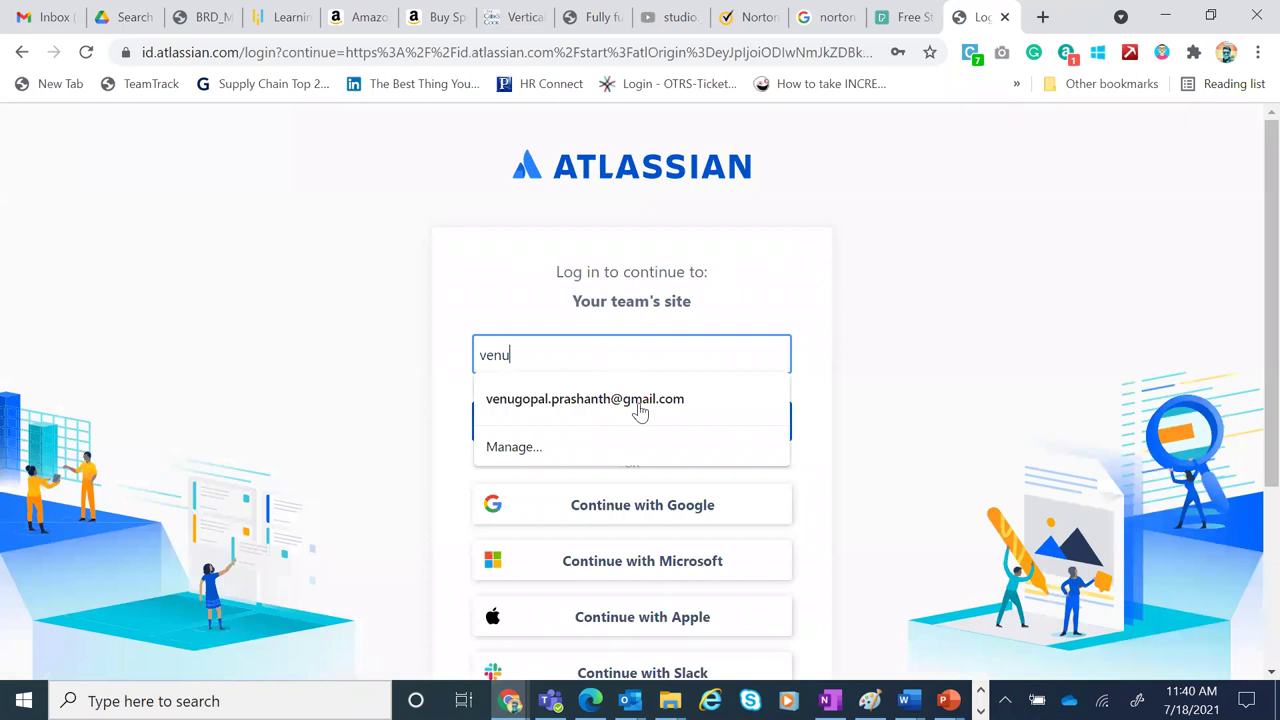
click(641, 410)
click(655, 430)
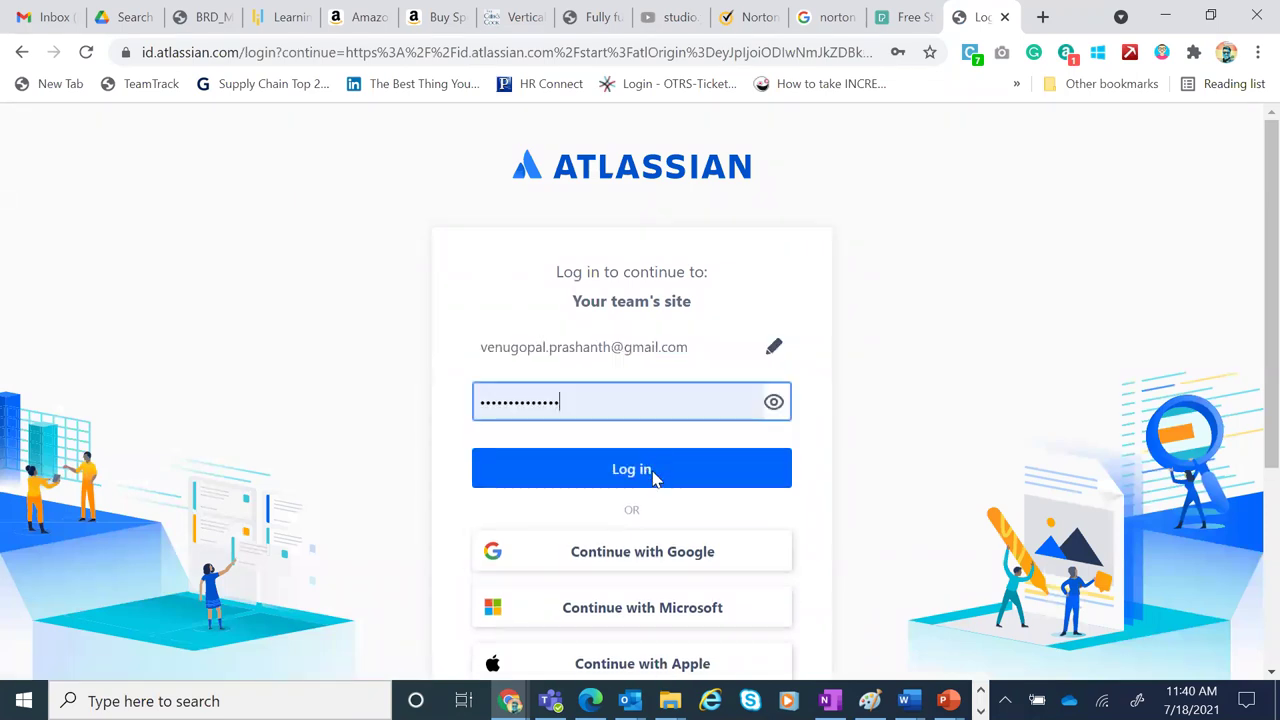
click(655, 478)
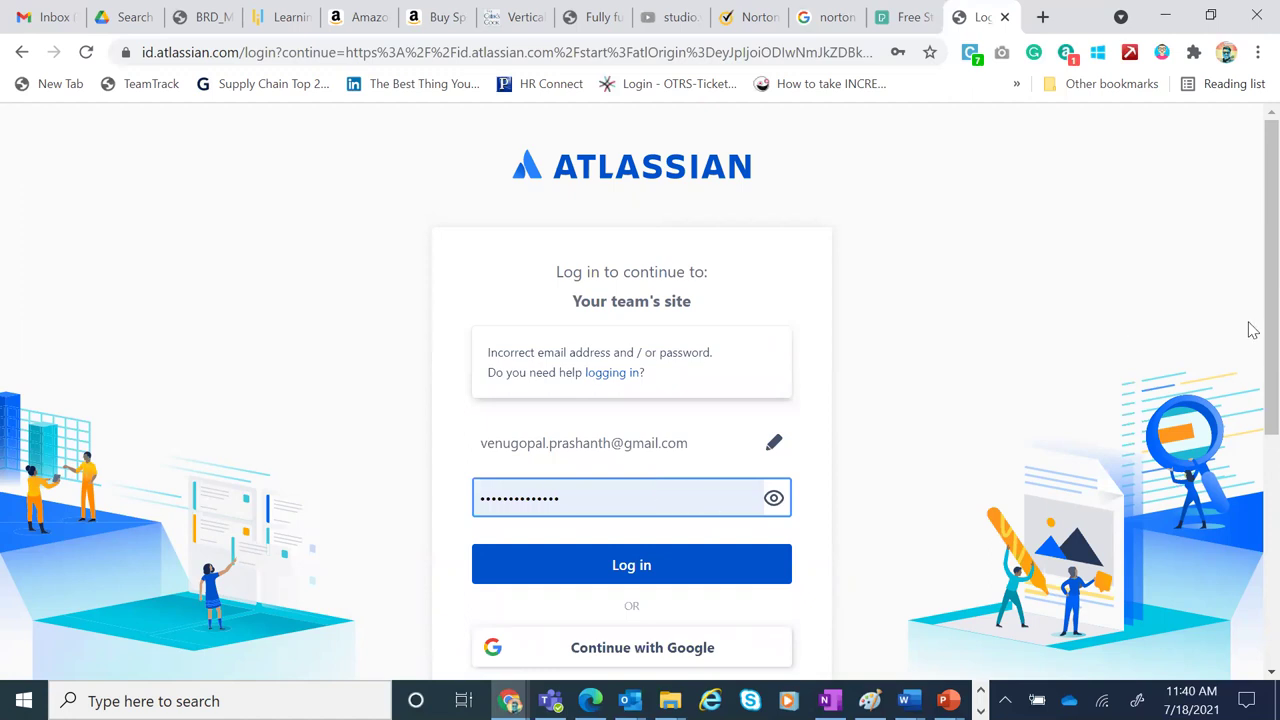
scroll(1086, 457, down, 2)
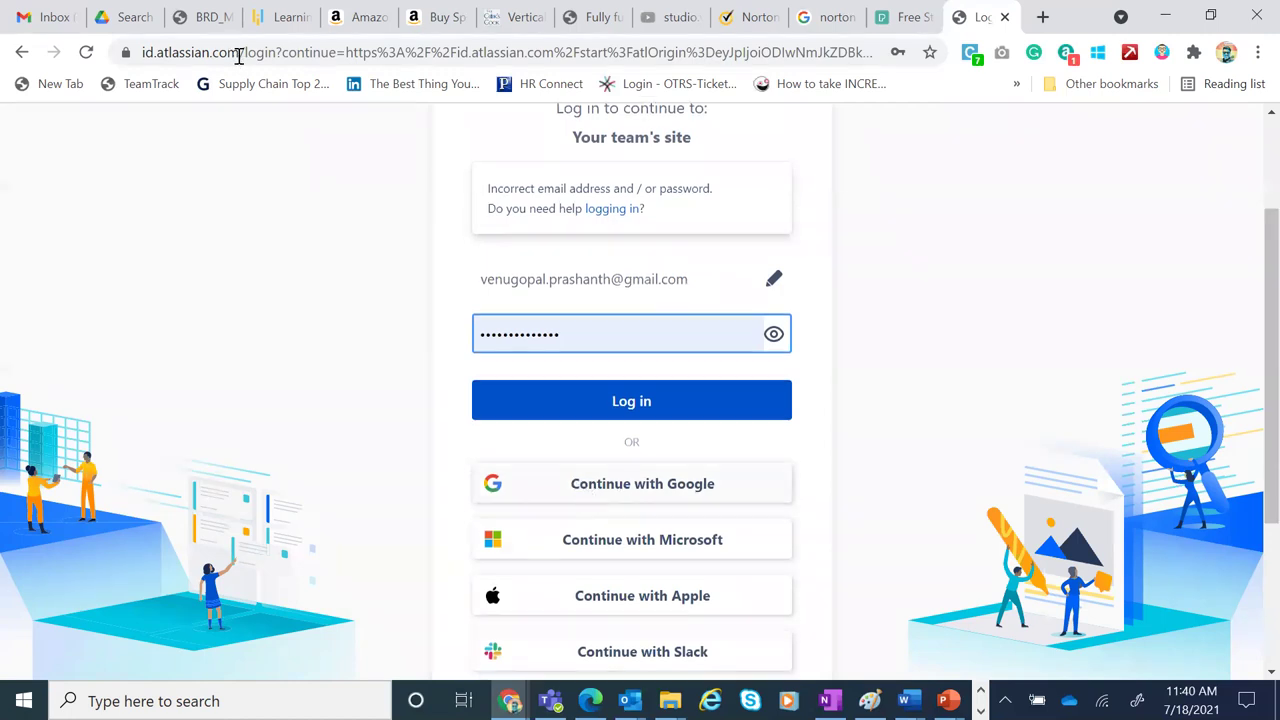
Open the ES project board from the address-bar suggestion for 'jir' and view its Roadmap
key(ctrl+l)
text(jir)
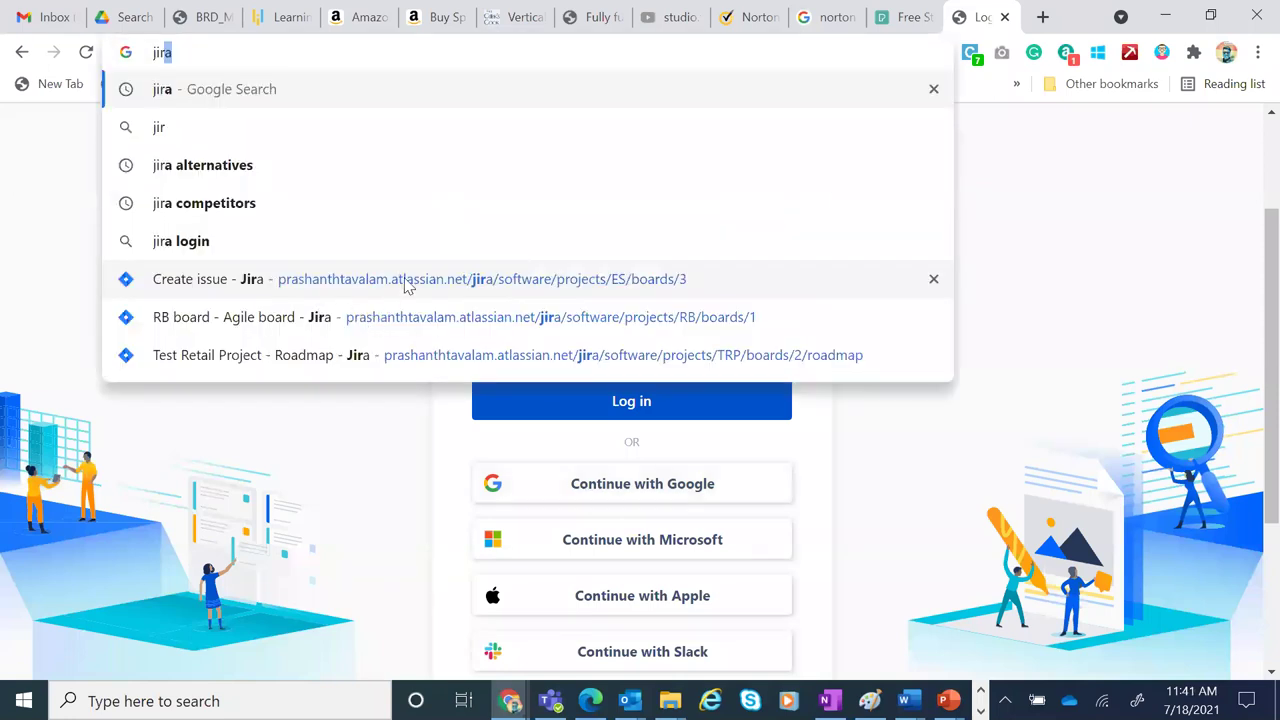
click(405, 285)
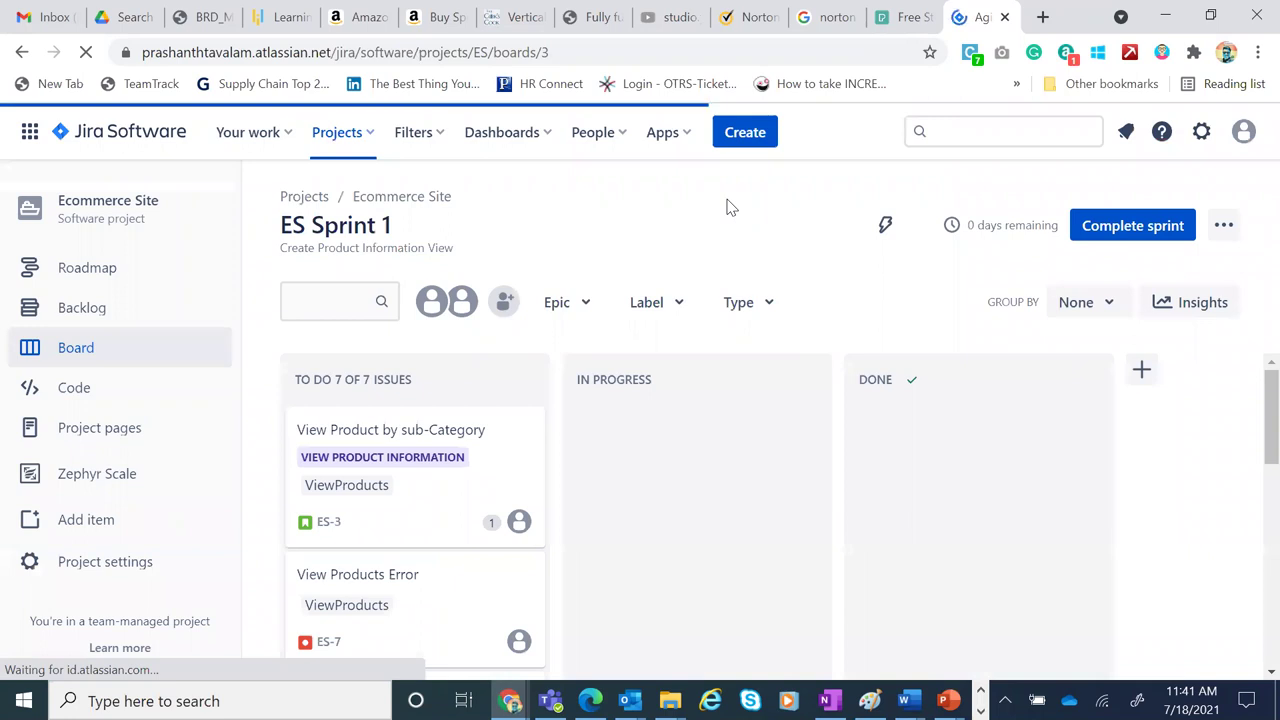
click(130, 275)
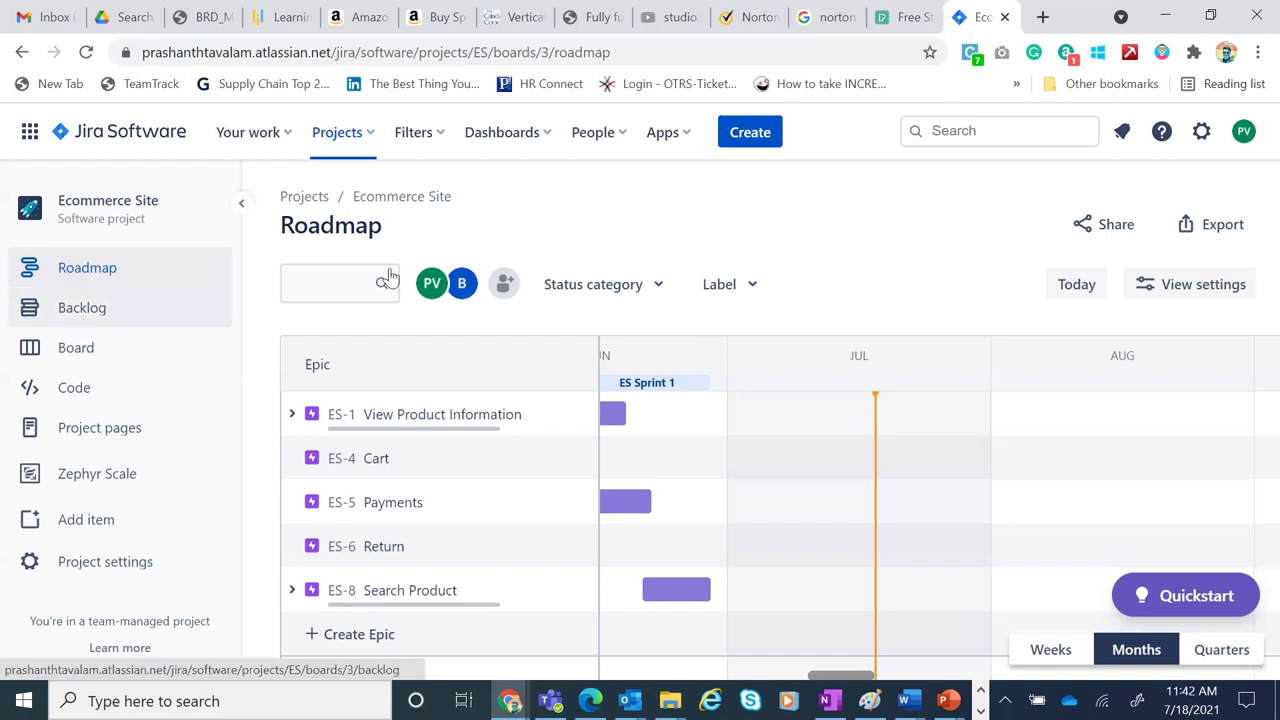
Open the Ecommerce Site backlog listing the seven ES Sprint 1 issues
click(120, 321)
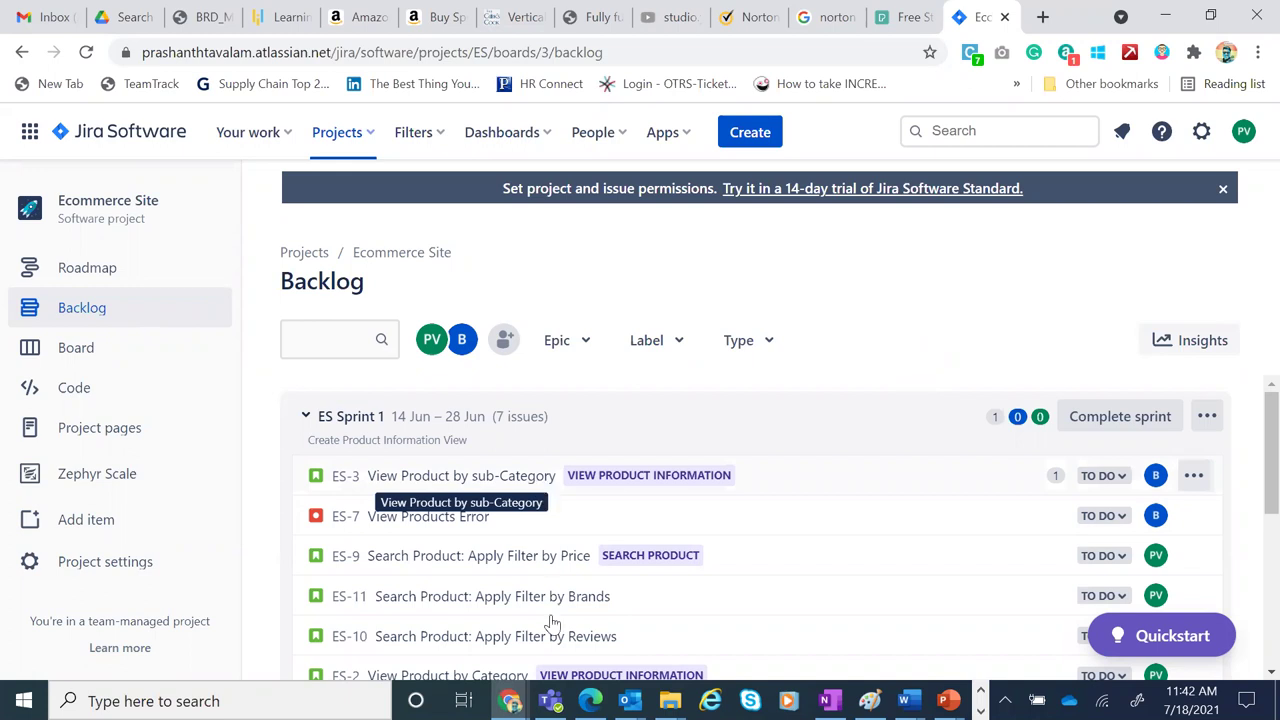
Dismiss the Word taskbar previews and switch to the ES Sprint 1 board
mouse_move(829, 700)
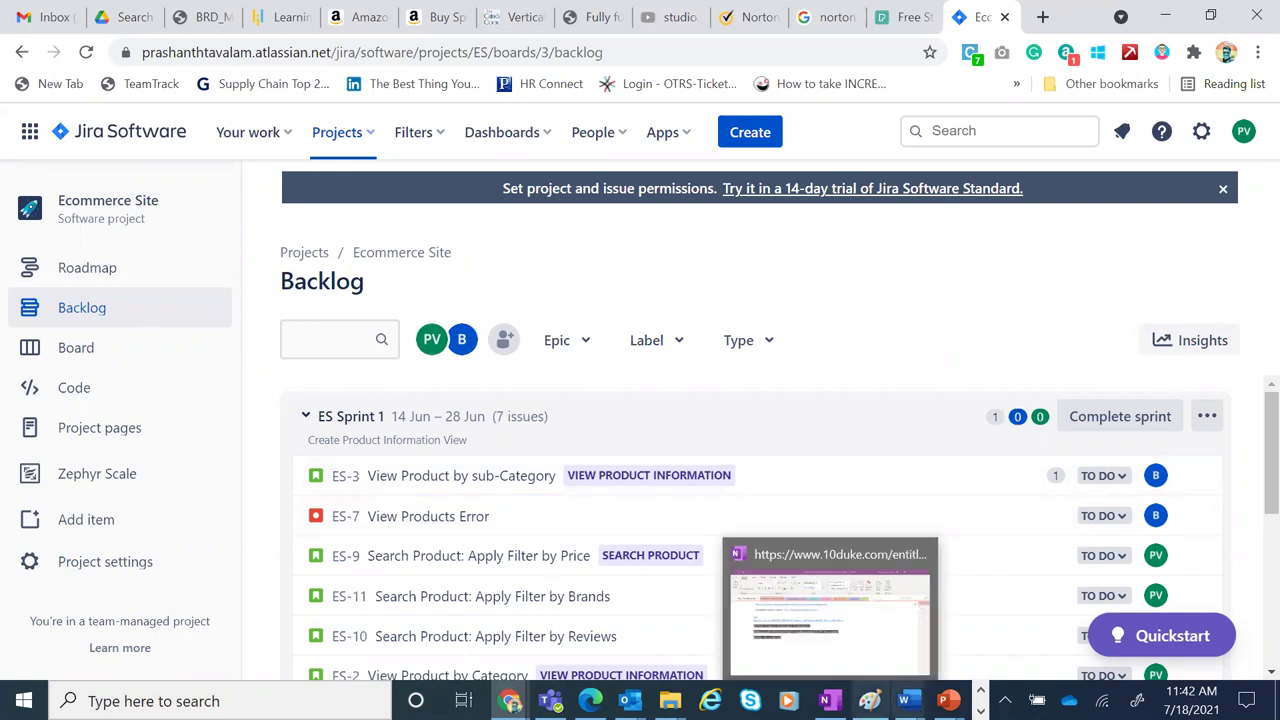
click(905, 700)
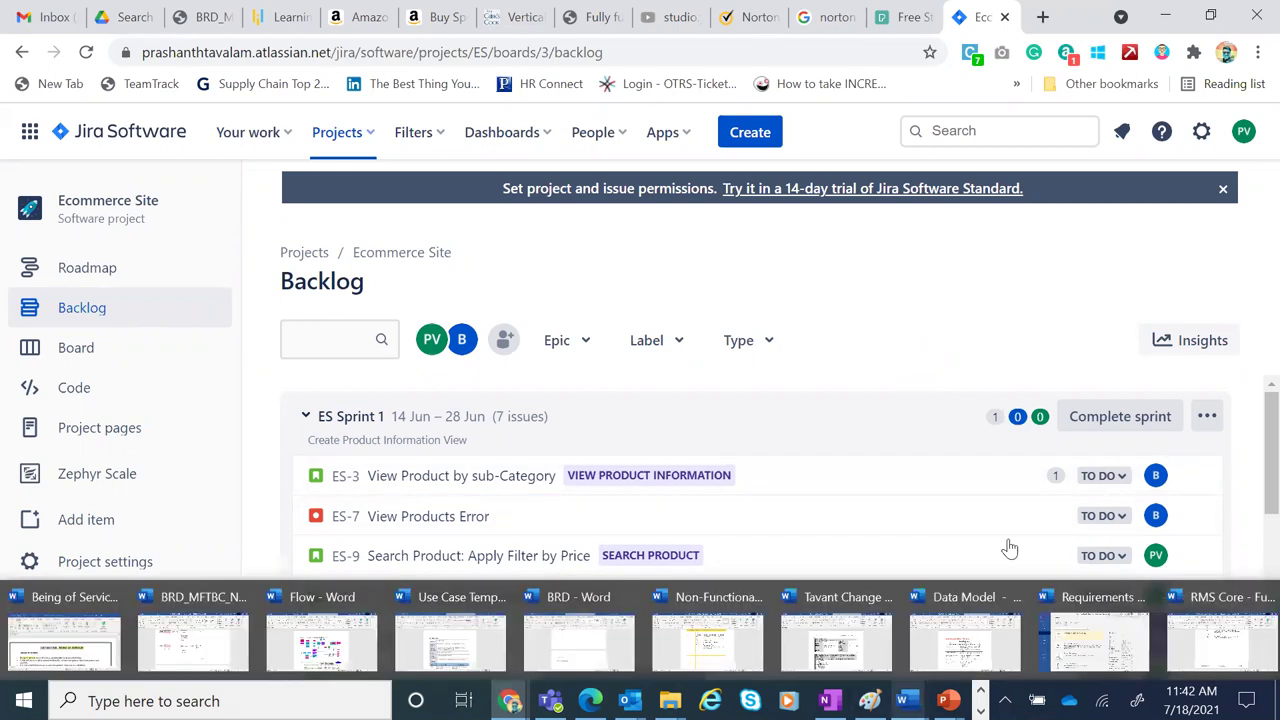
click(870, 258)
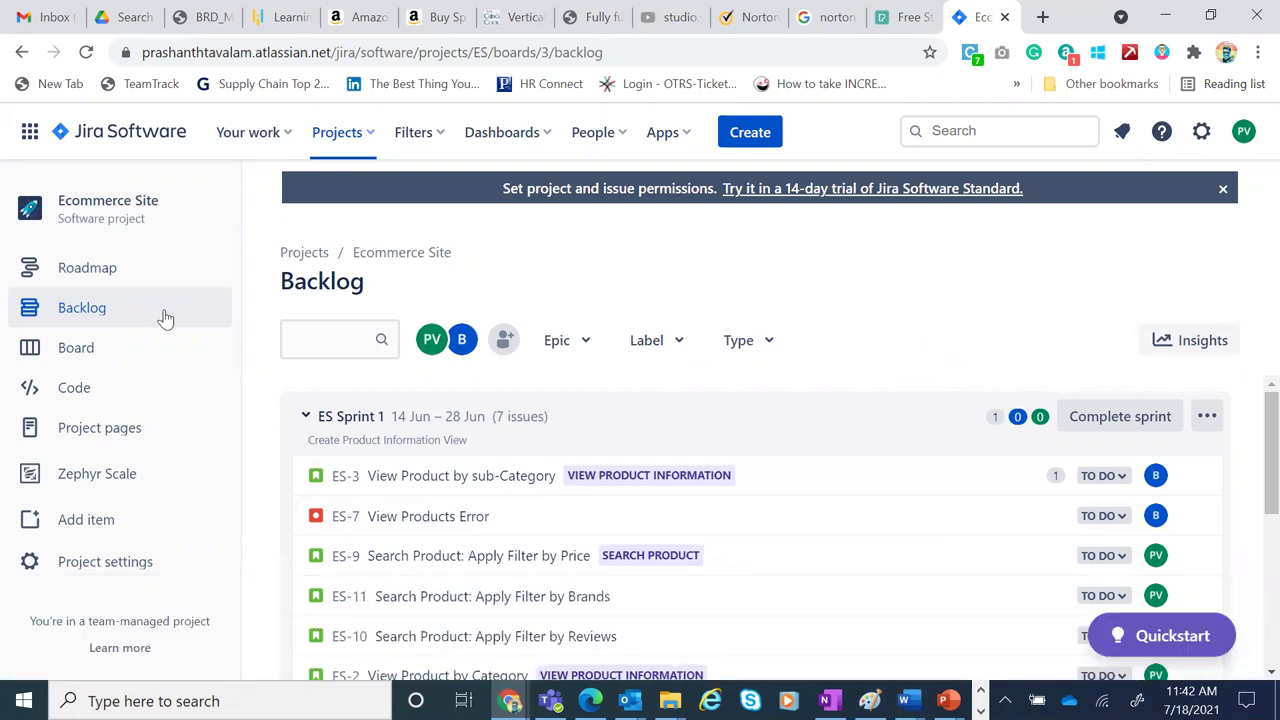
click(72, 362)
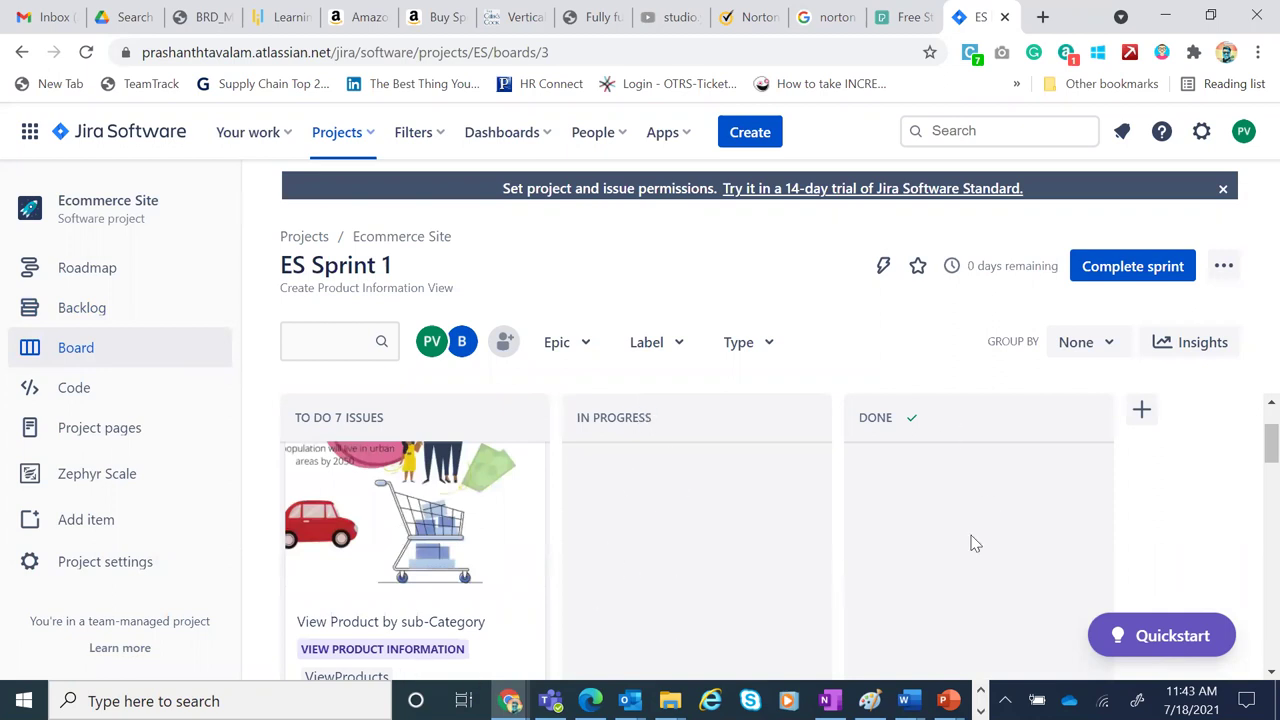
Start a new Ecommerce Site (ES) Story summarised 'View Product Information'
click(759, 135)
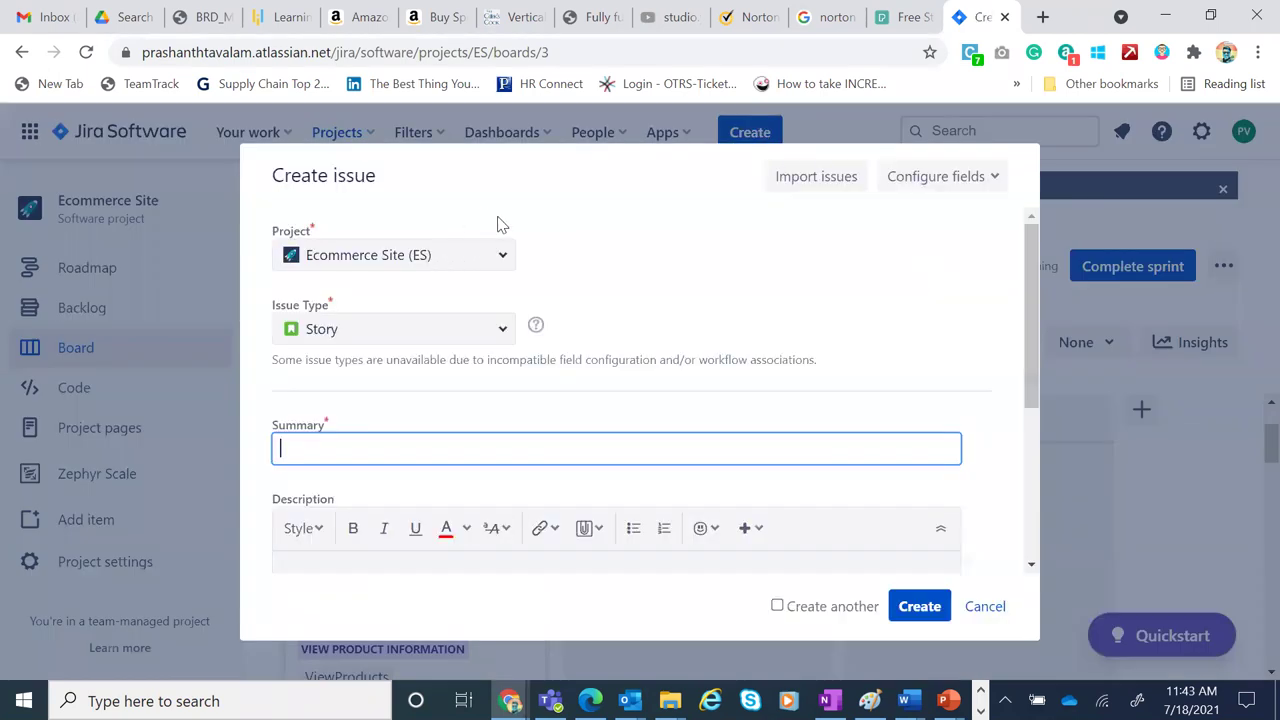
click(503, 261)
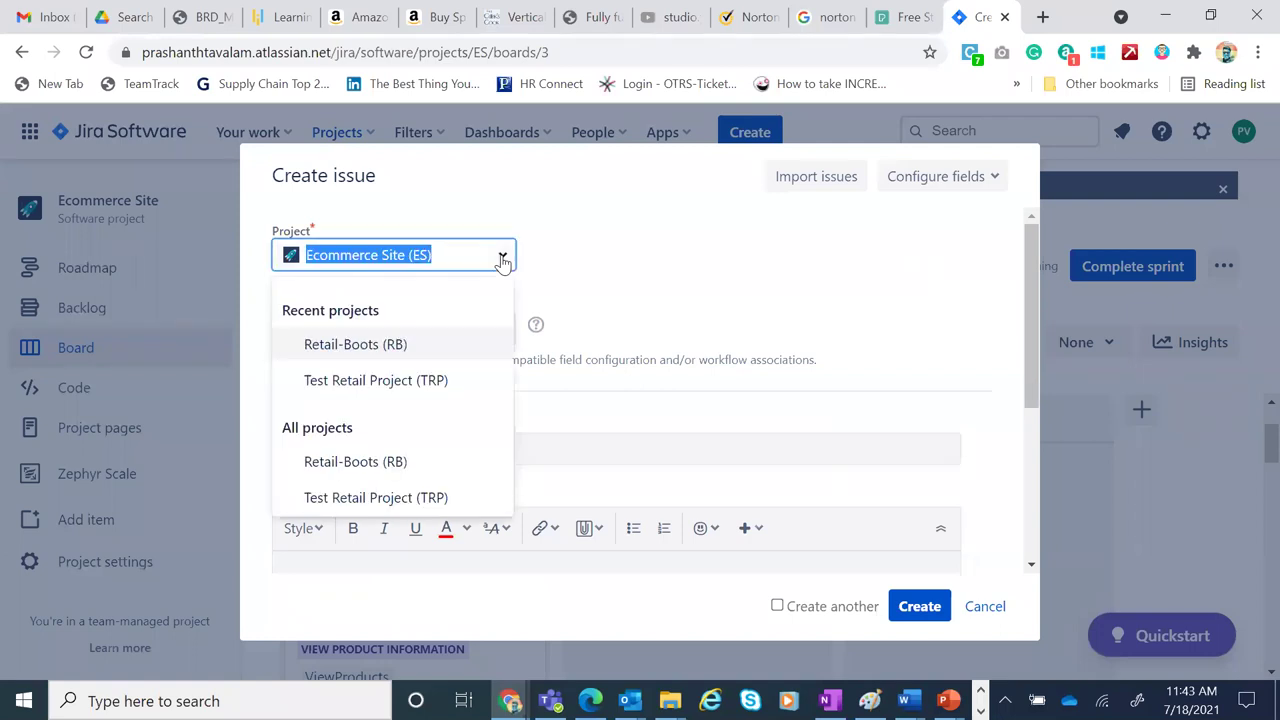
click(620, 290)
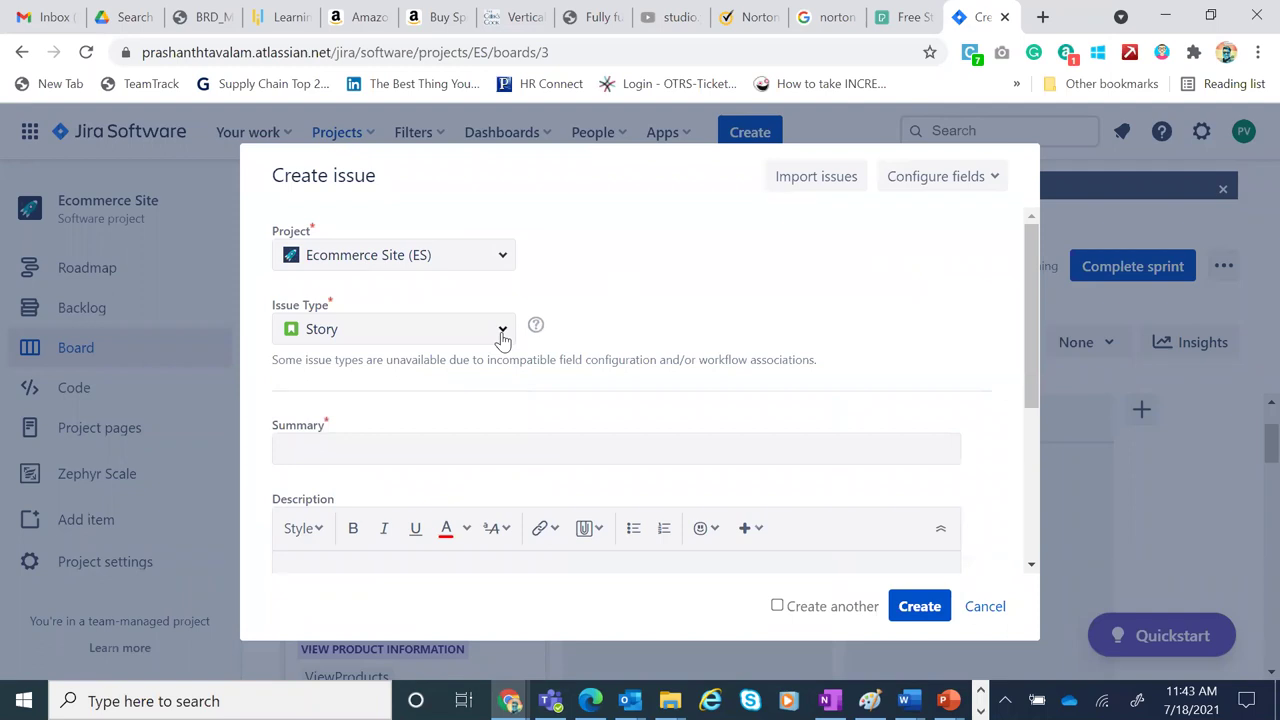
click(503, 334)
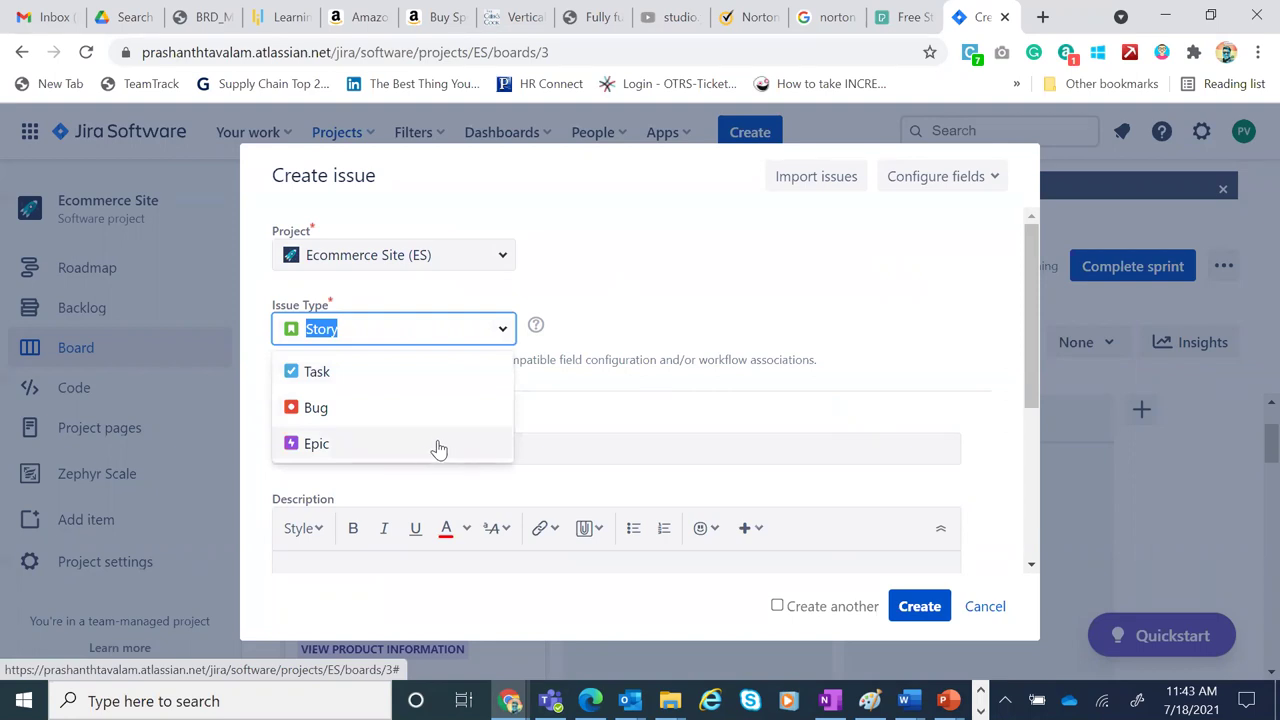
click(634, 289)
click(489, 449)
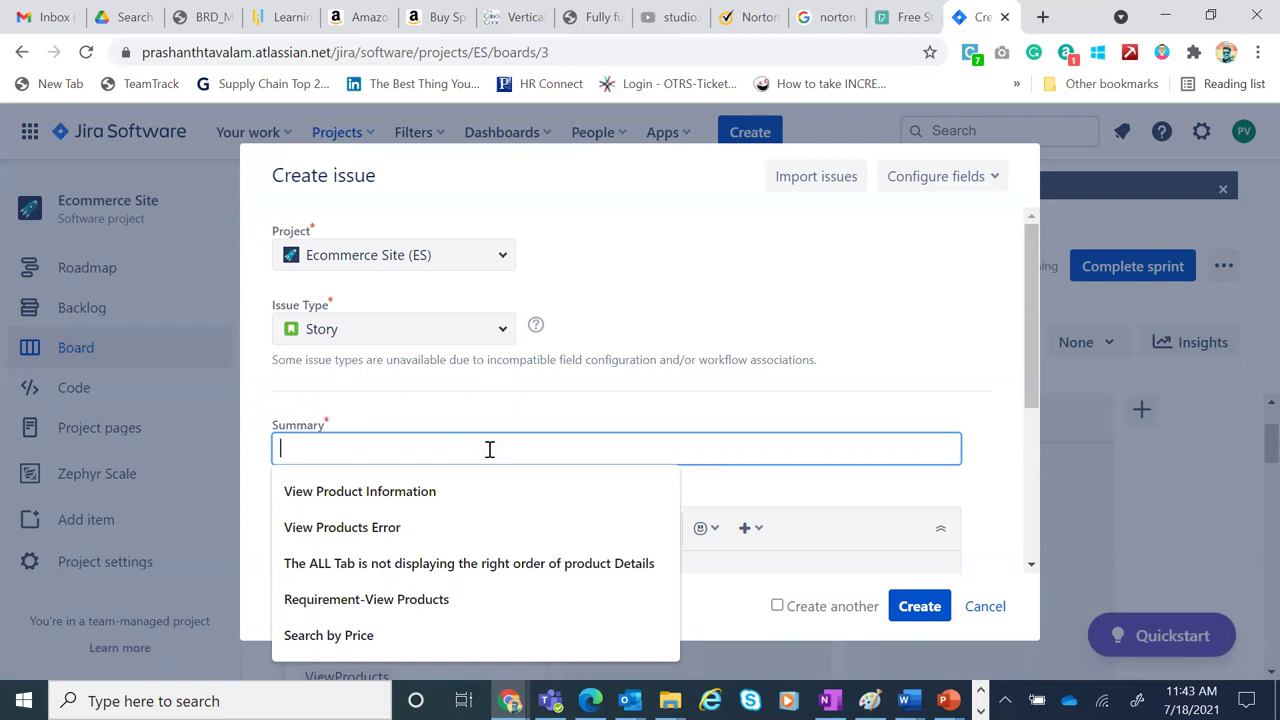
click(449, 490)
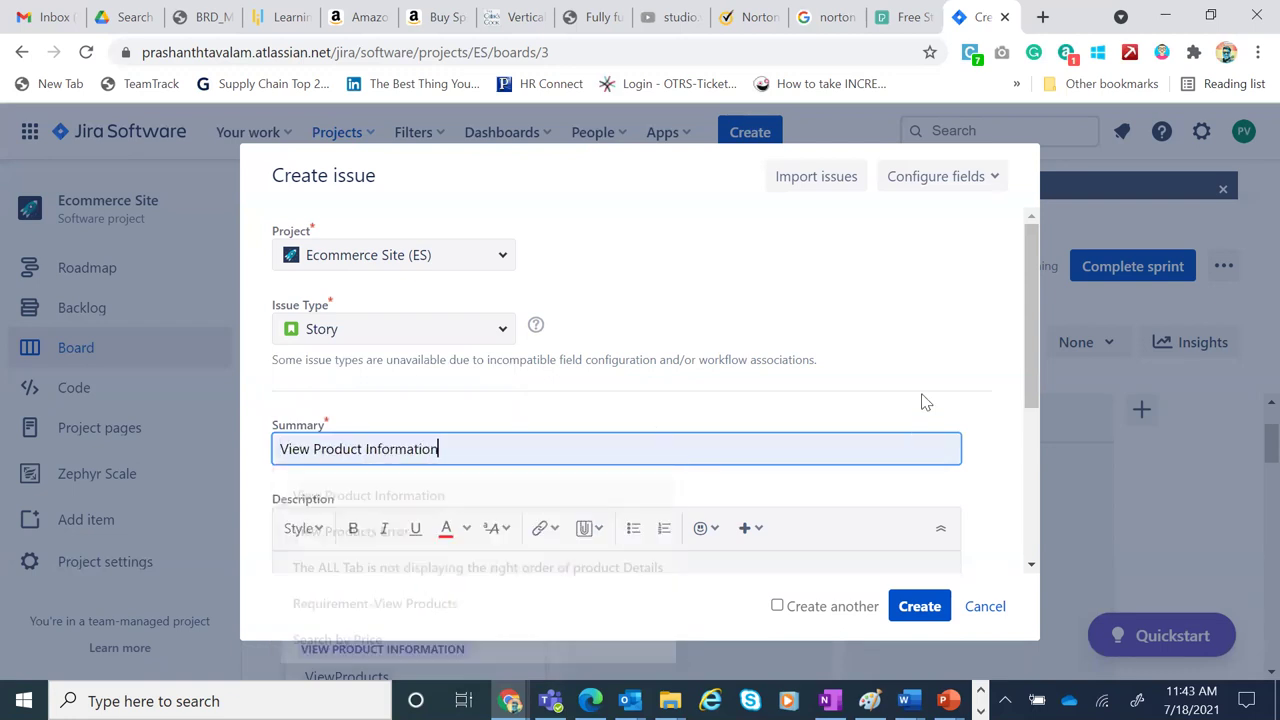
drag(1032, 339, 1046, 476)
Type the description lines 'As a User', 'I Want to' and 'So That'
click(658, 398)
text(As a User)
key(Return)
text(I Wa)
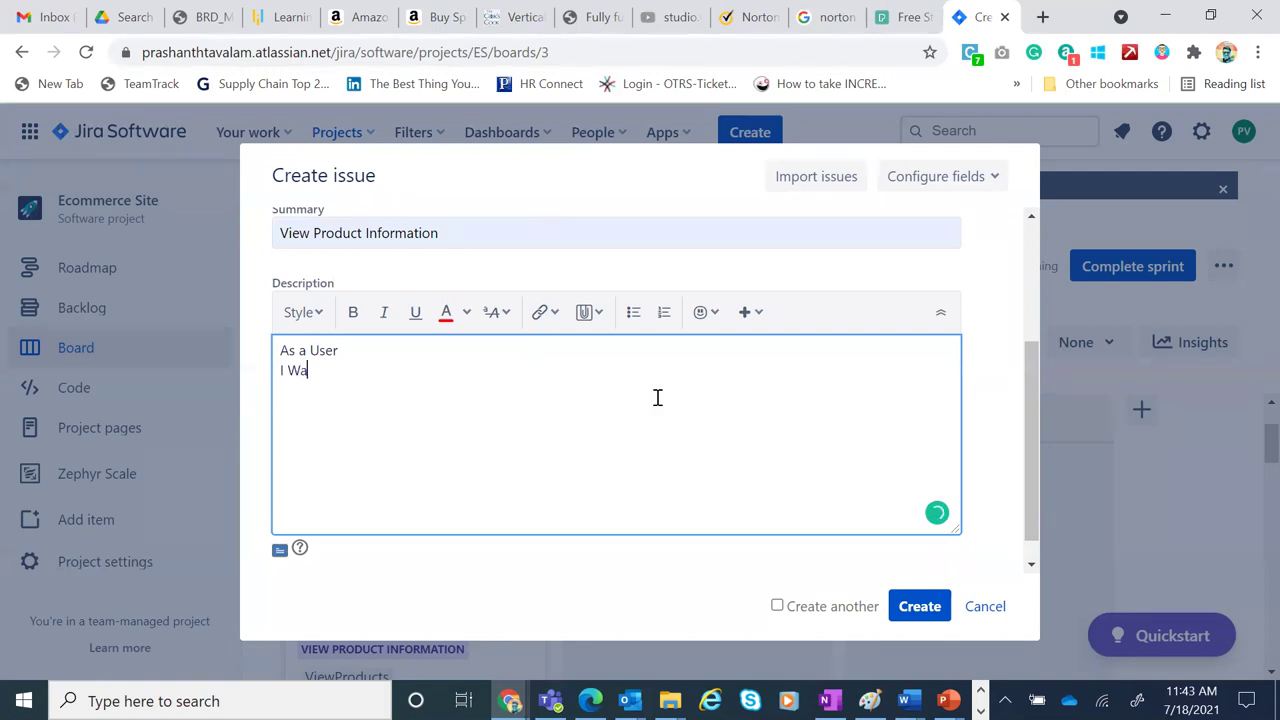
text(nt to)
key(Return)
text(So That)
Complete the lines as I Want to 'Perform Action' and So That 'Outcome'
click(388, 371)
text(Task)
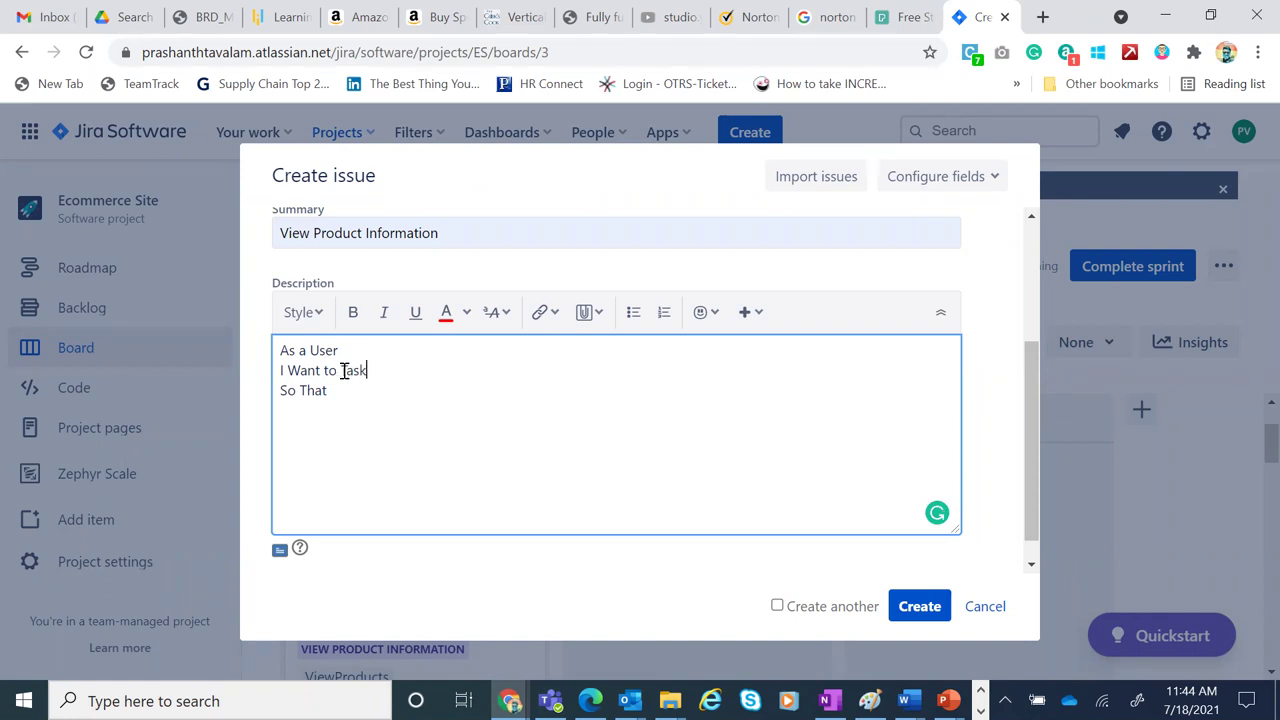
click(343, 371)
text(Perfrom)
key(Delete)
key(Delete)
key(Delete)
key(Delete)
text(Action)
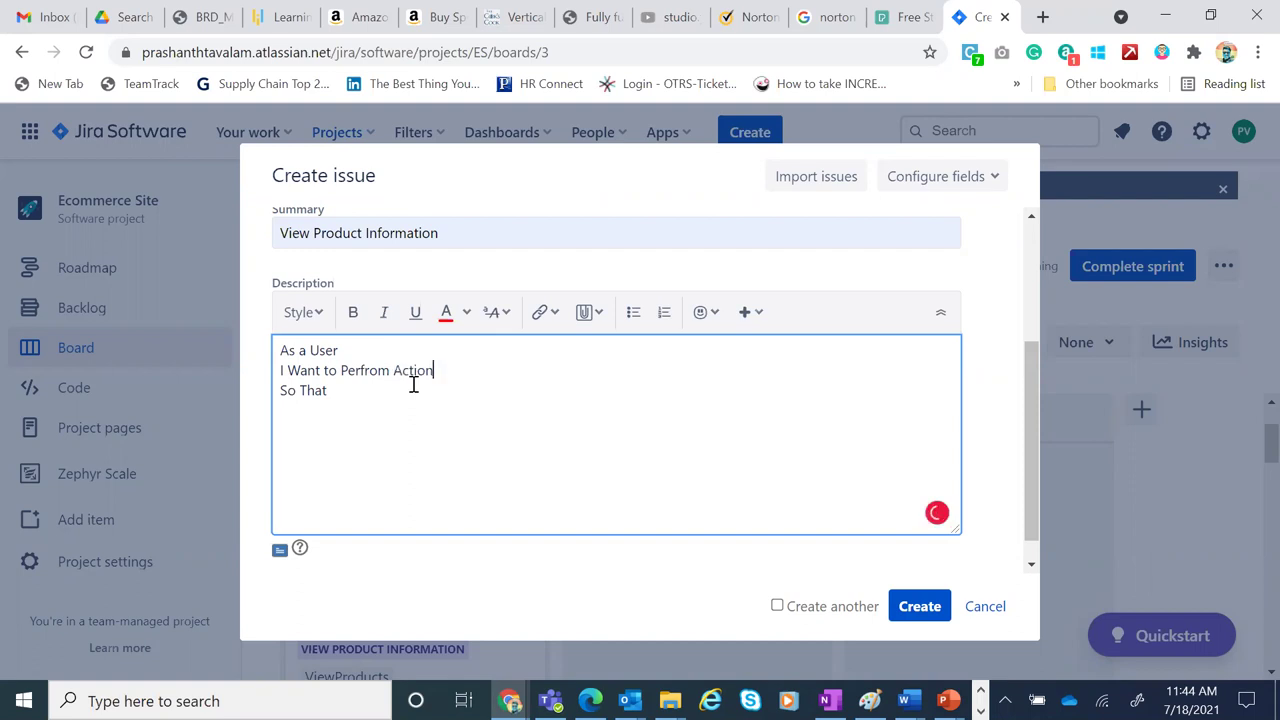
mouse_move(345, 368)
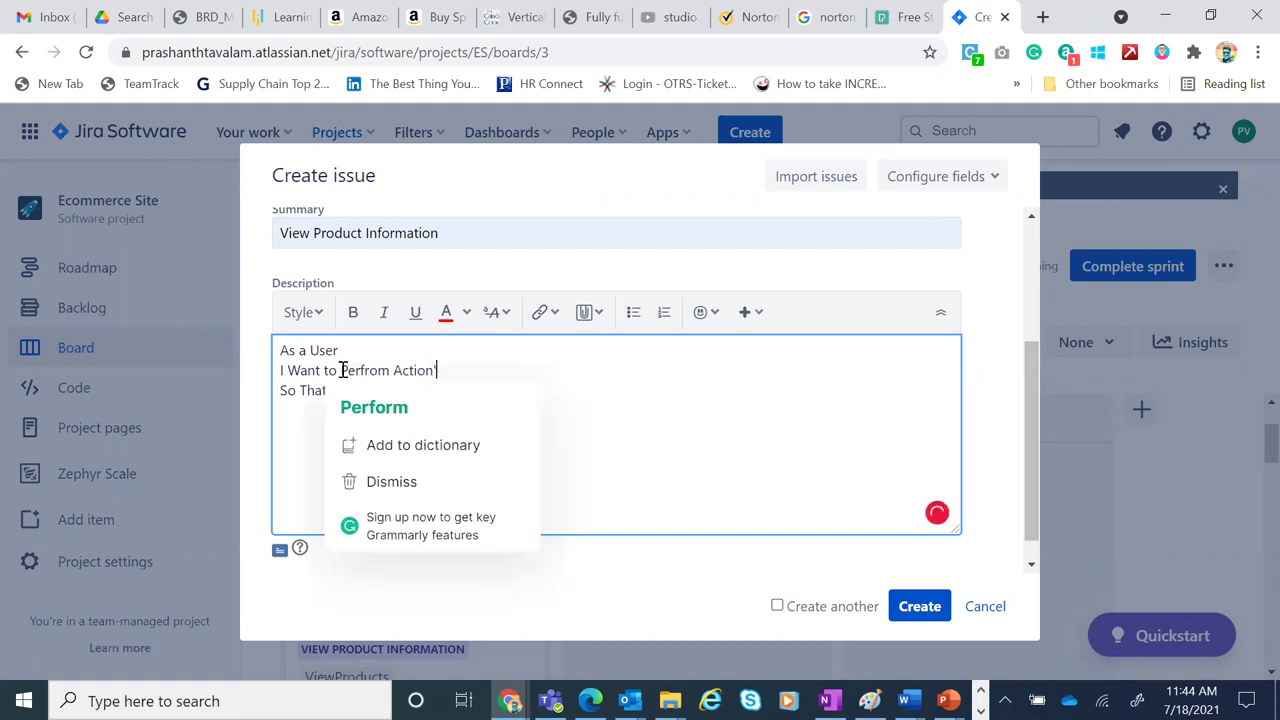
click(372, 407)
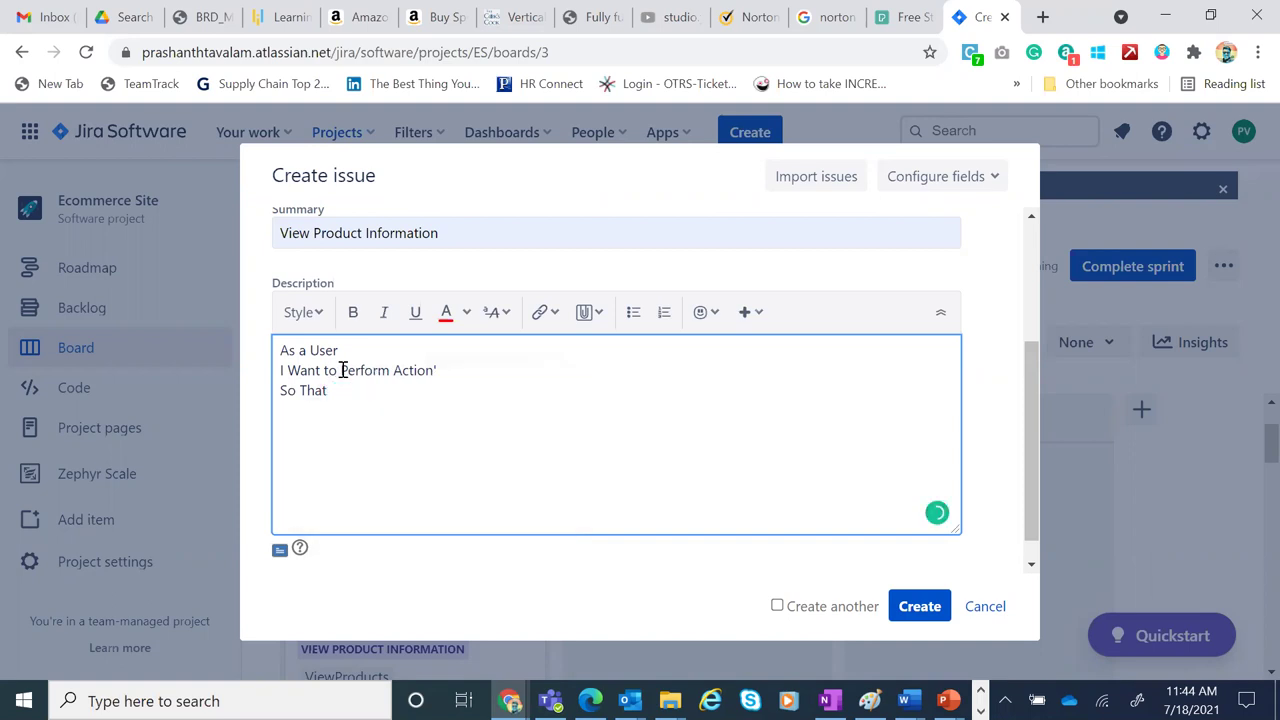
click(342, 370)
text(')
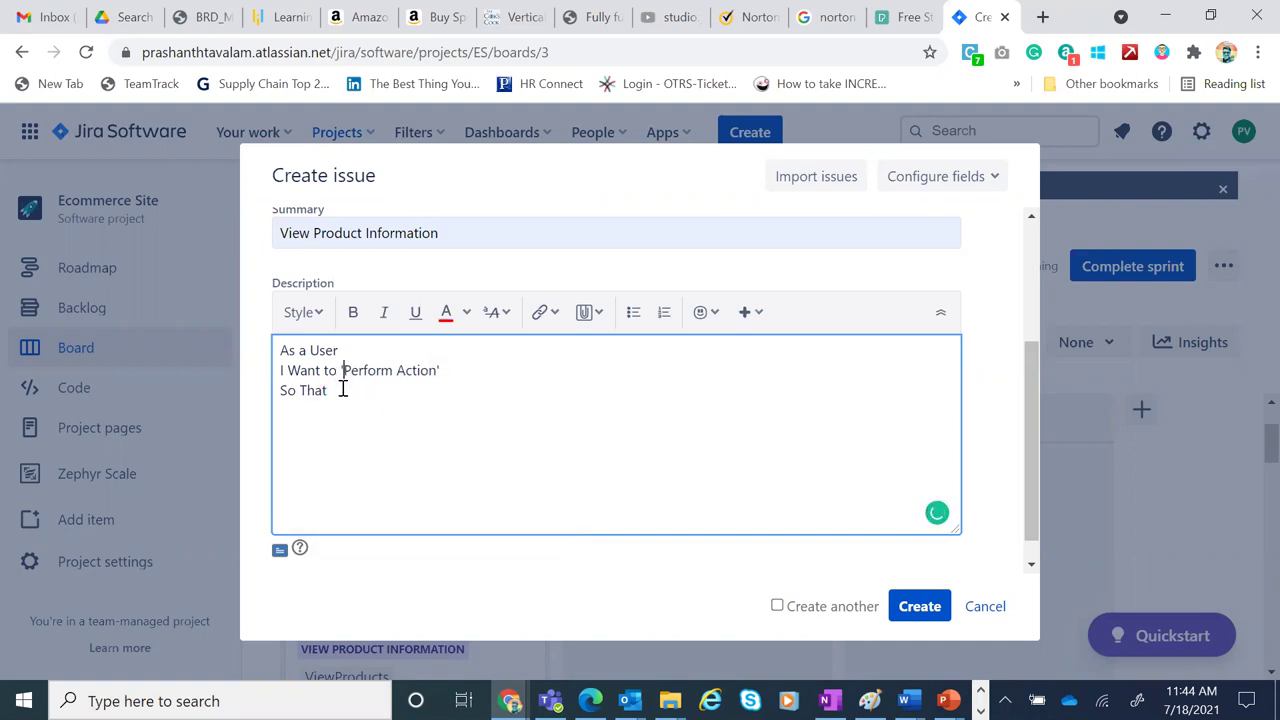
click(342, 390)
text(')
text(C)
text(utcome)
text(')
Check the editor's attachment and link options, then close them
click(598, 316)
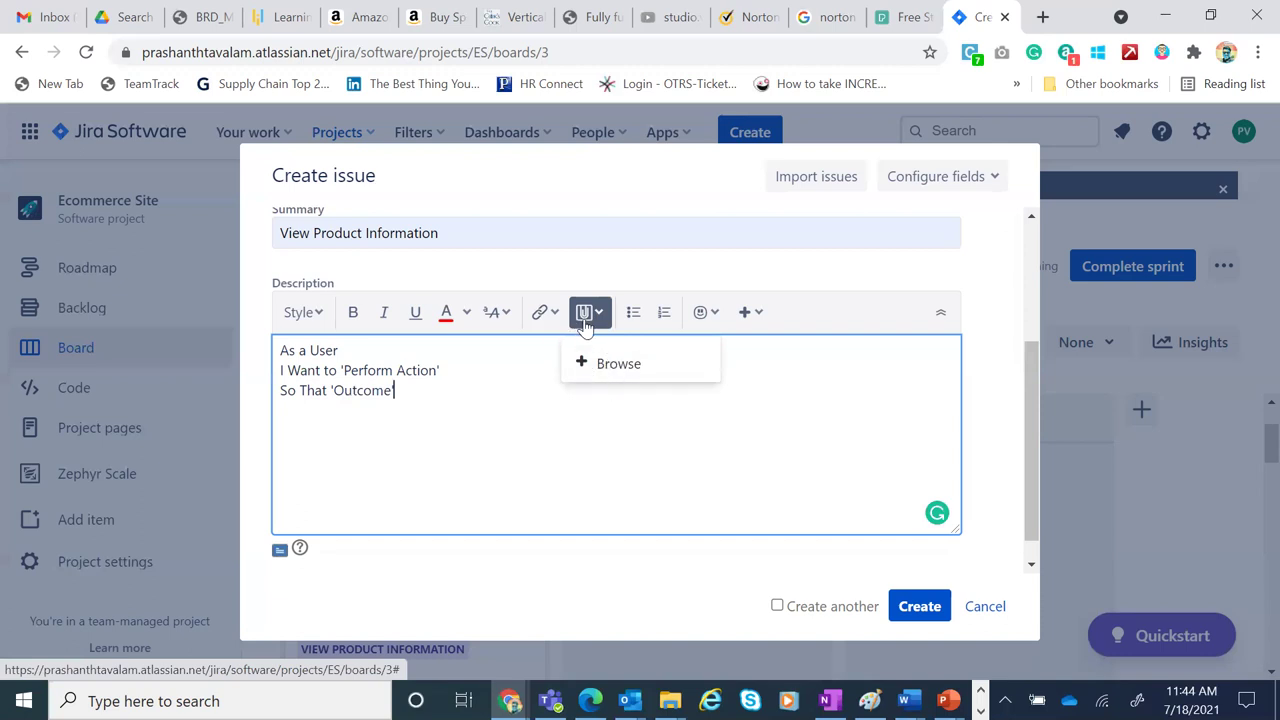
click(548, 316)
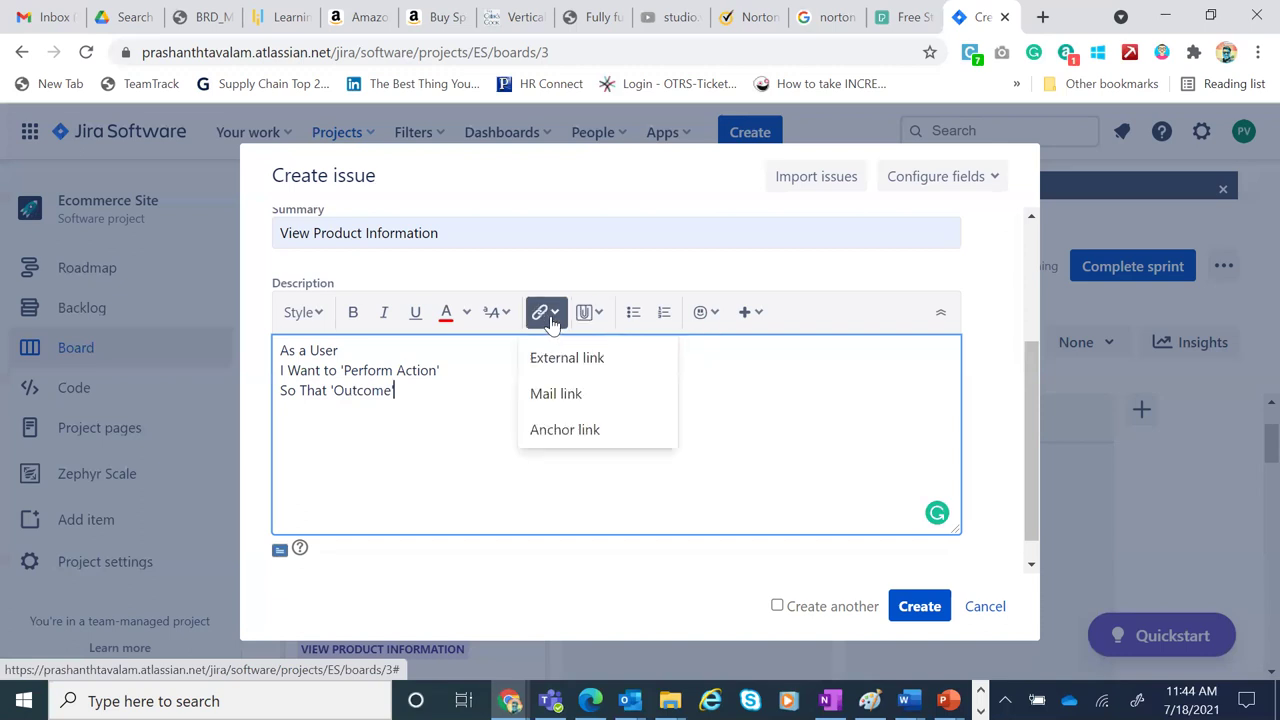
click(463, 372)
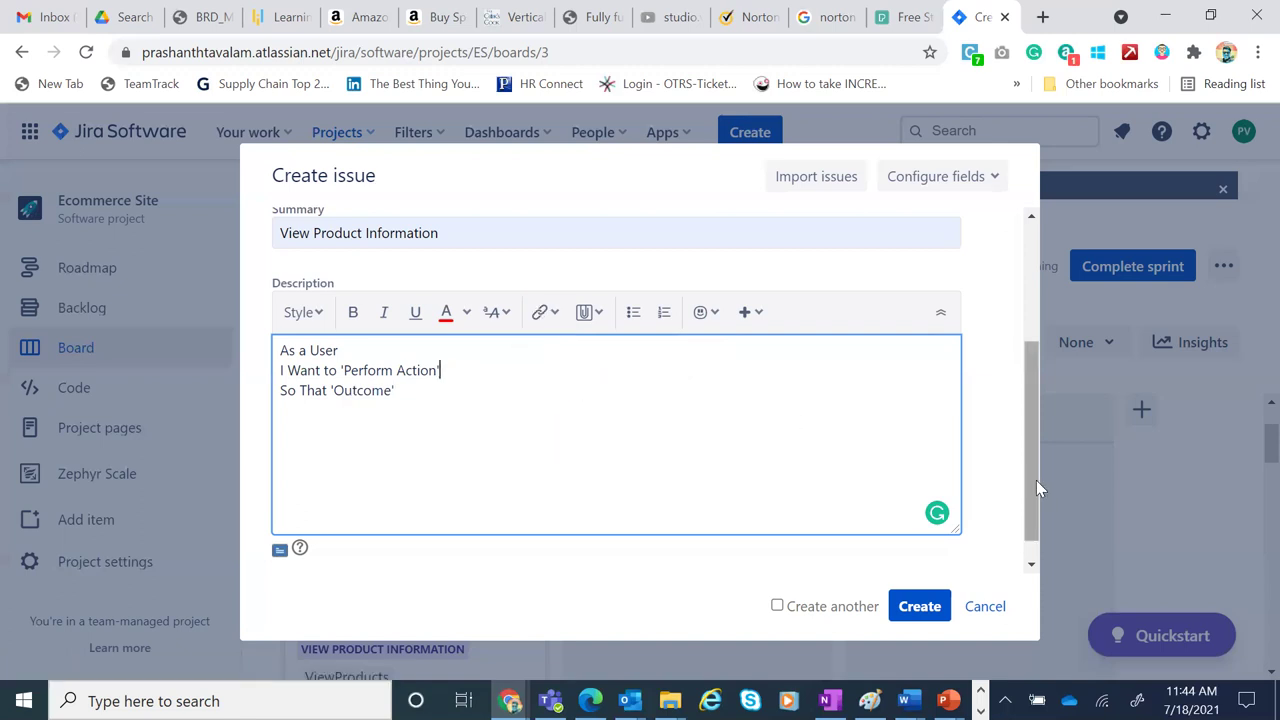
scroll(935, 607, down, 1)
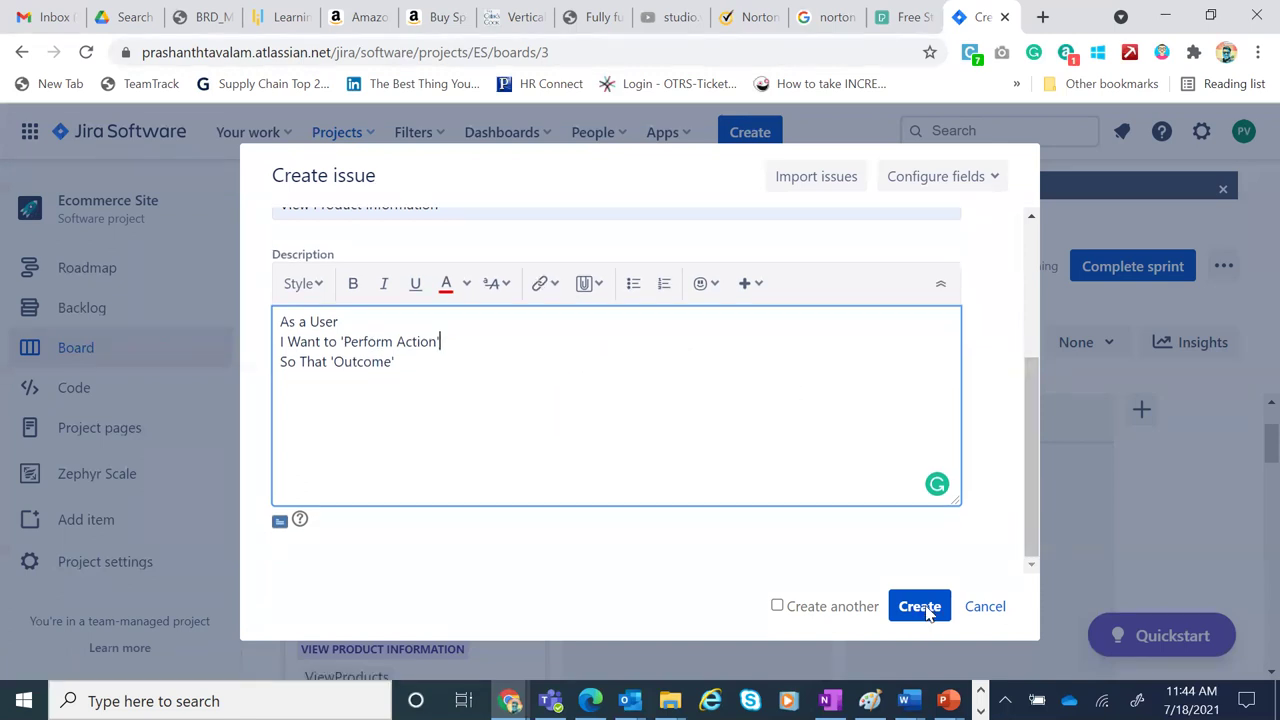
Create the Story and open ES-15 from the success notification
click(919, 606)
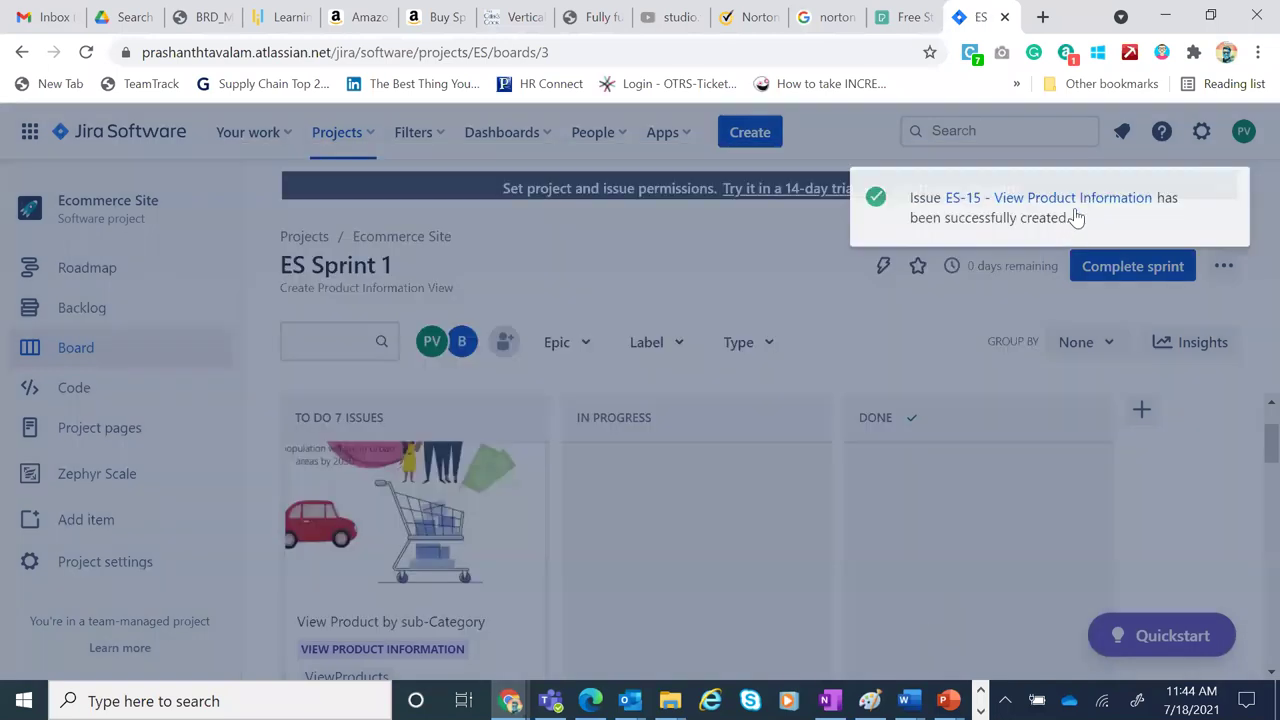
click(1075, 216)
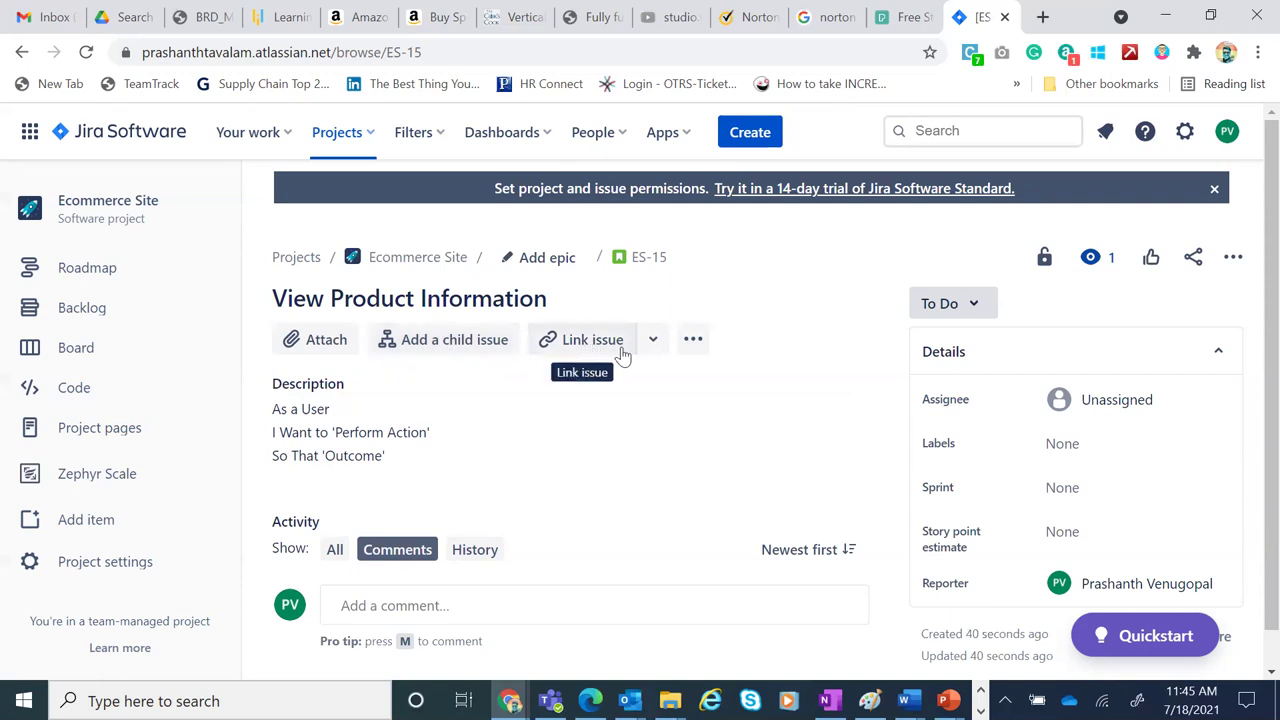
Assign ES-15 to the chosen team member and add a searched-for user as second watcher
click(1118, 400)
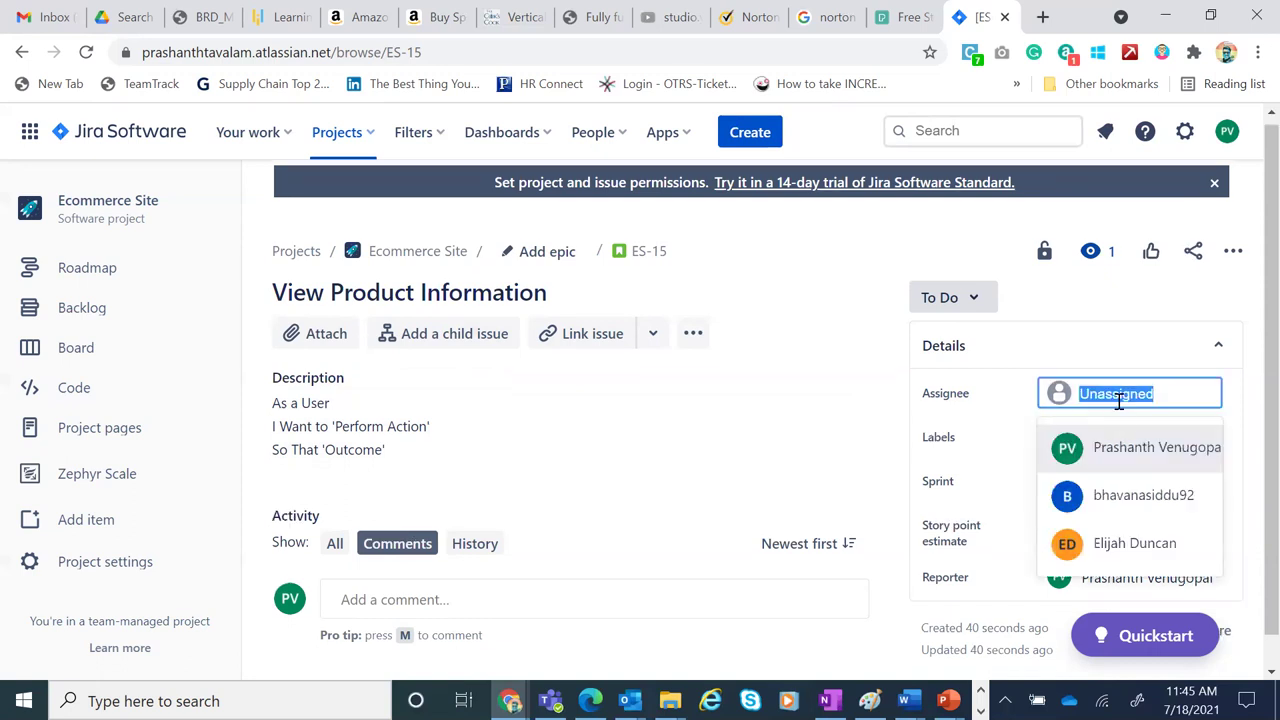
click(1156, 553)
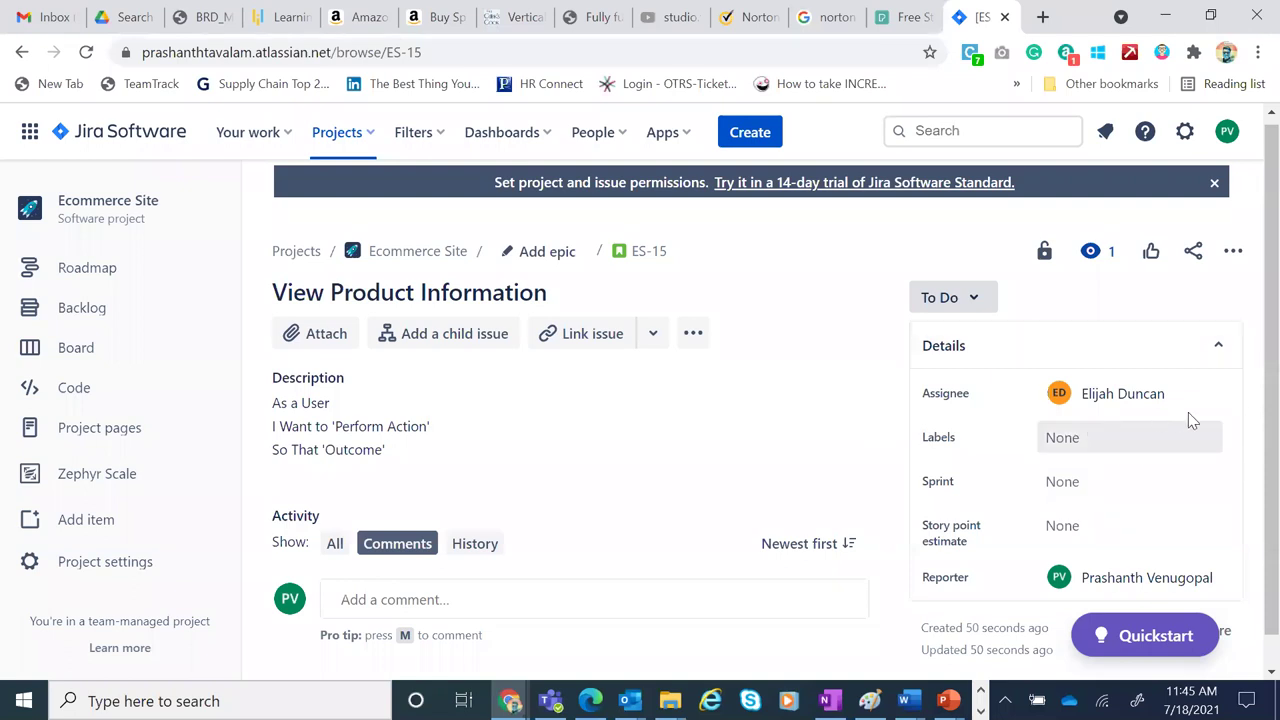
click(1090, 255)
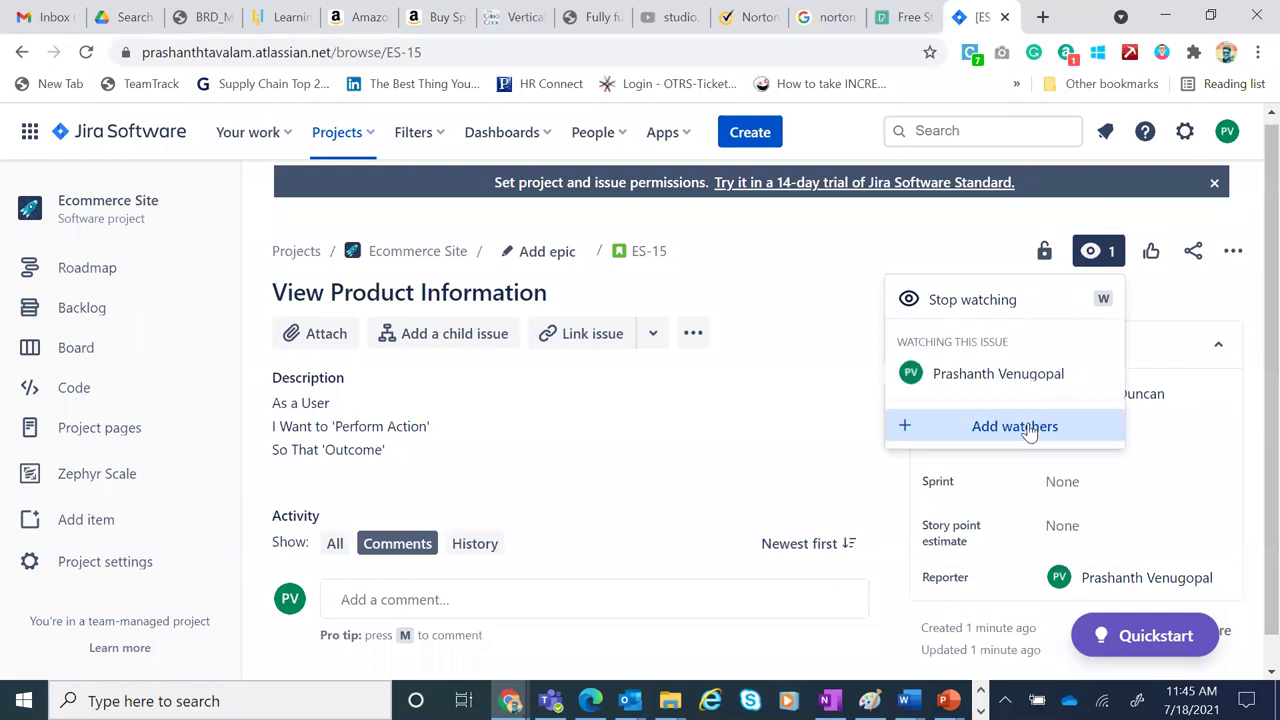
click(1030, 428)
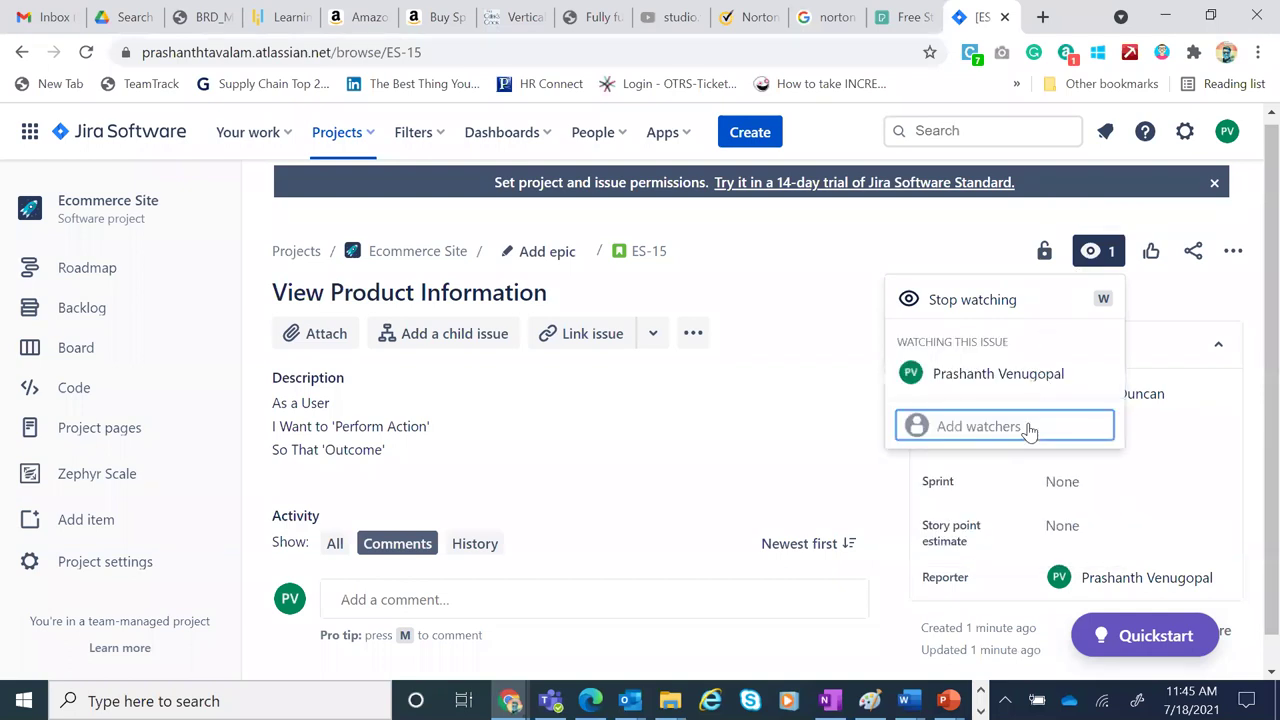
text(a)
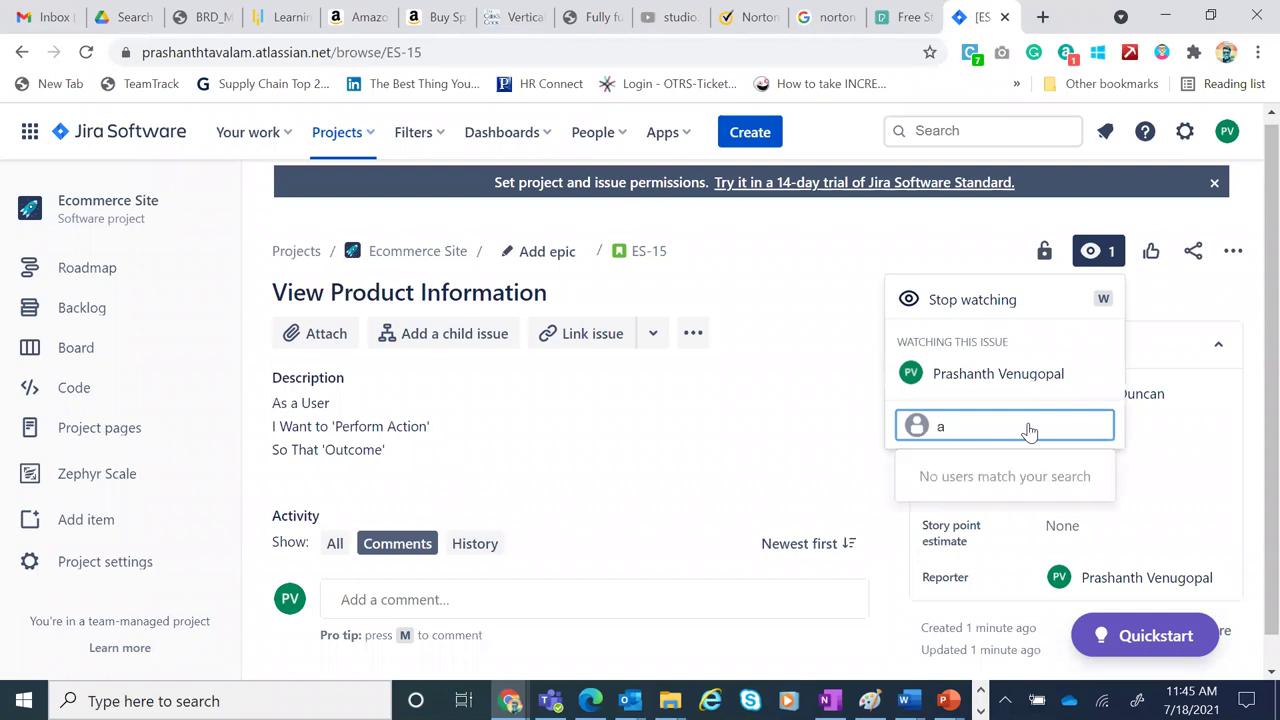
key(BackSpace)
text(bha)
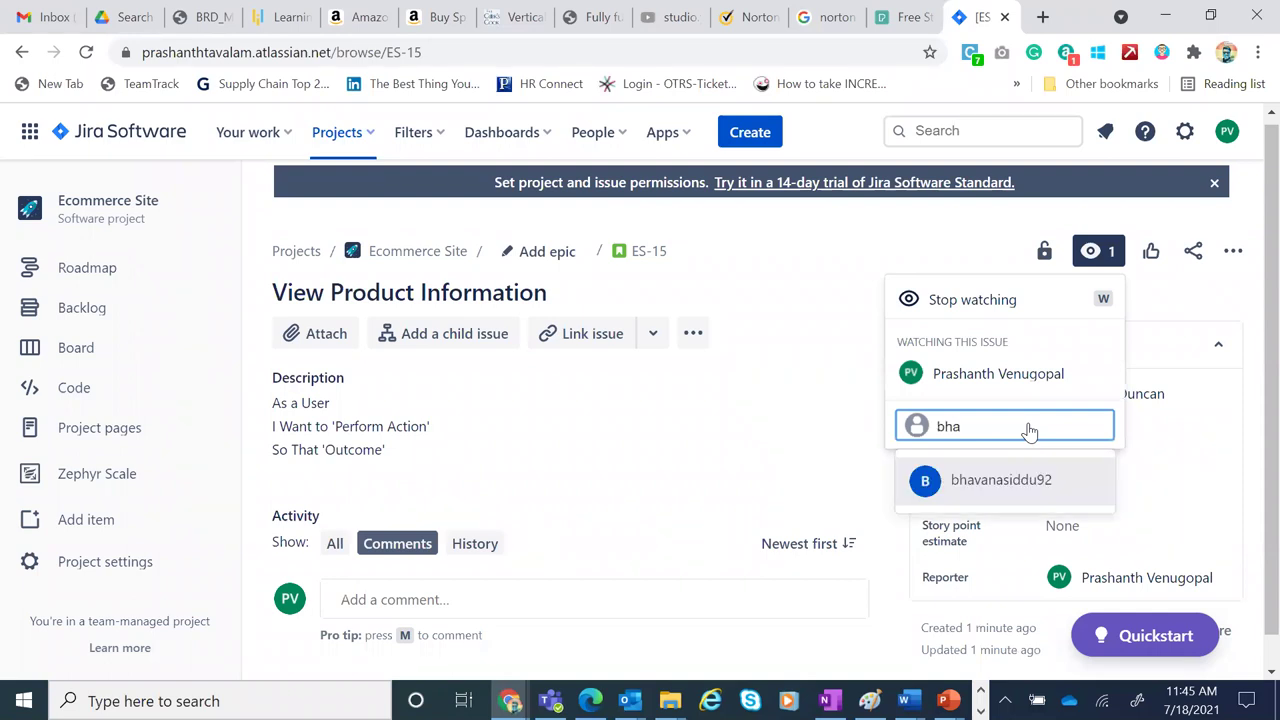
click(1013, 485)
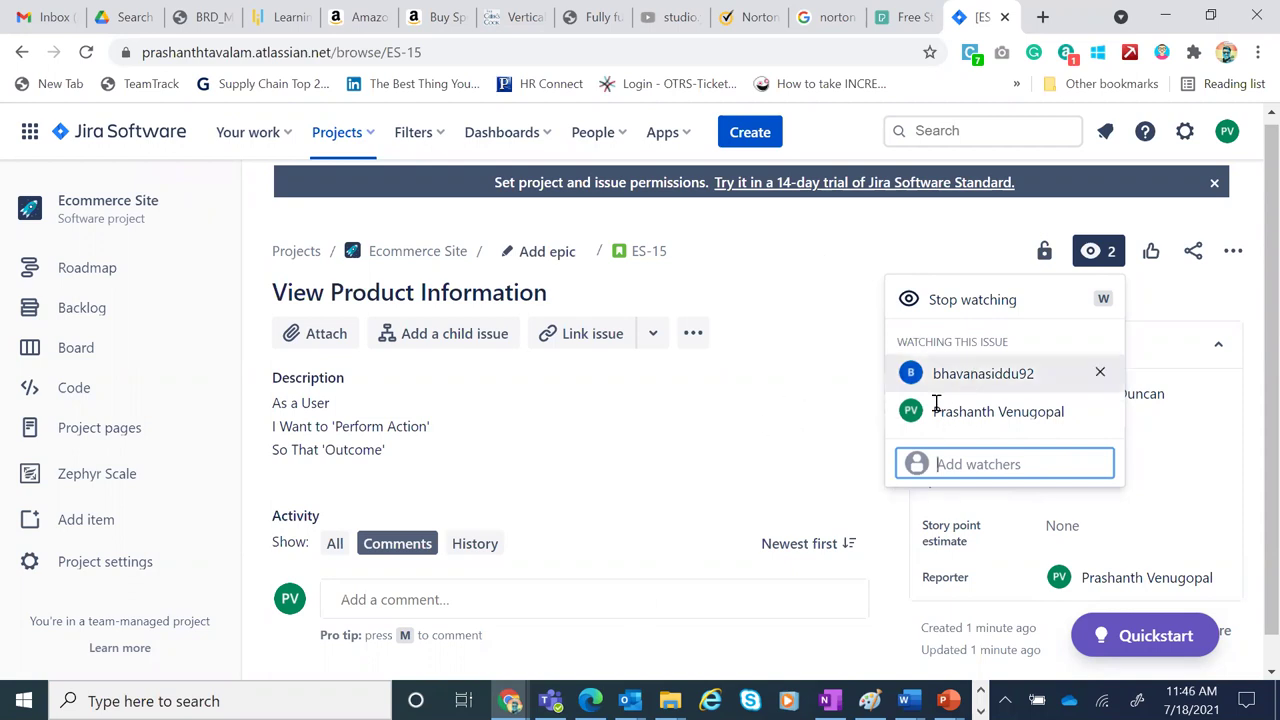
click(857, 268)
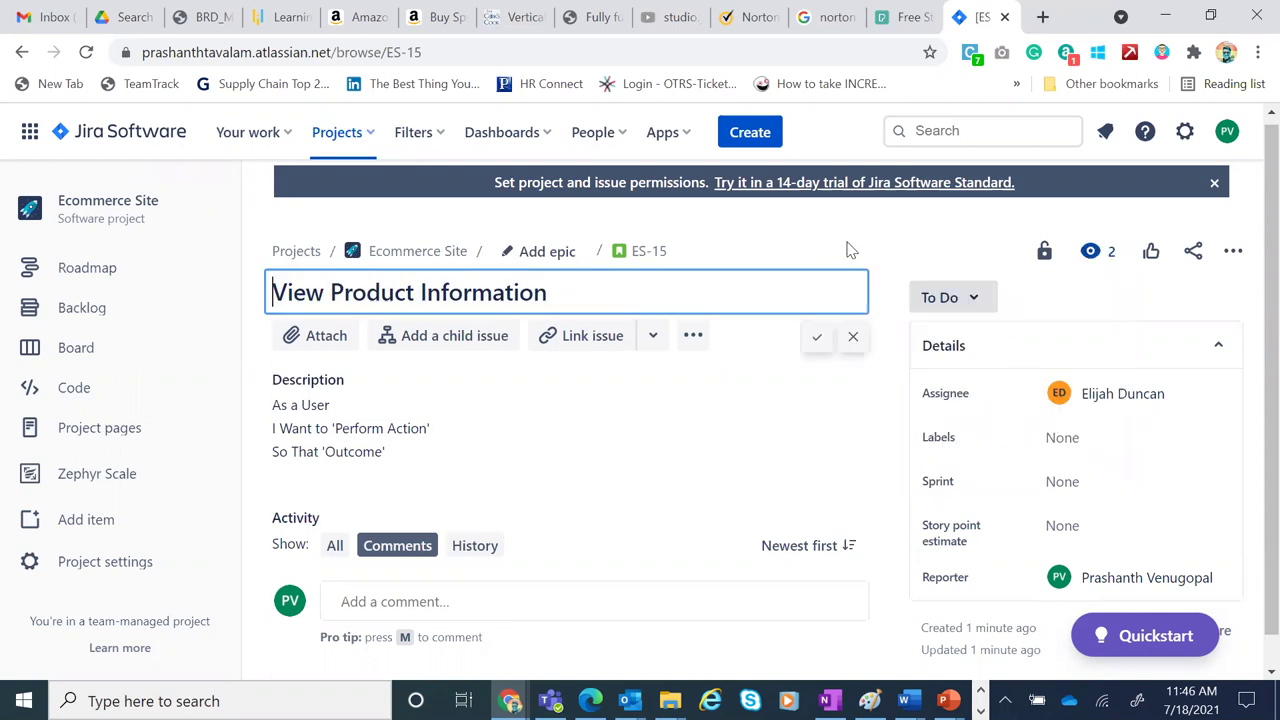
Review ES-15's History entries, then return to Comments and open a new comment box
click(848, 250)
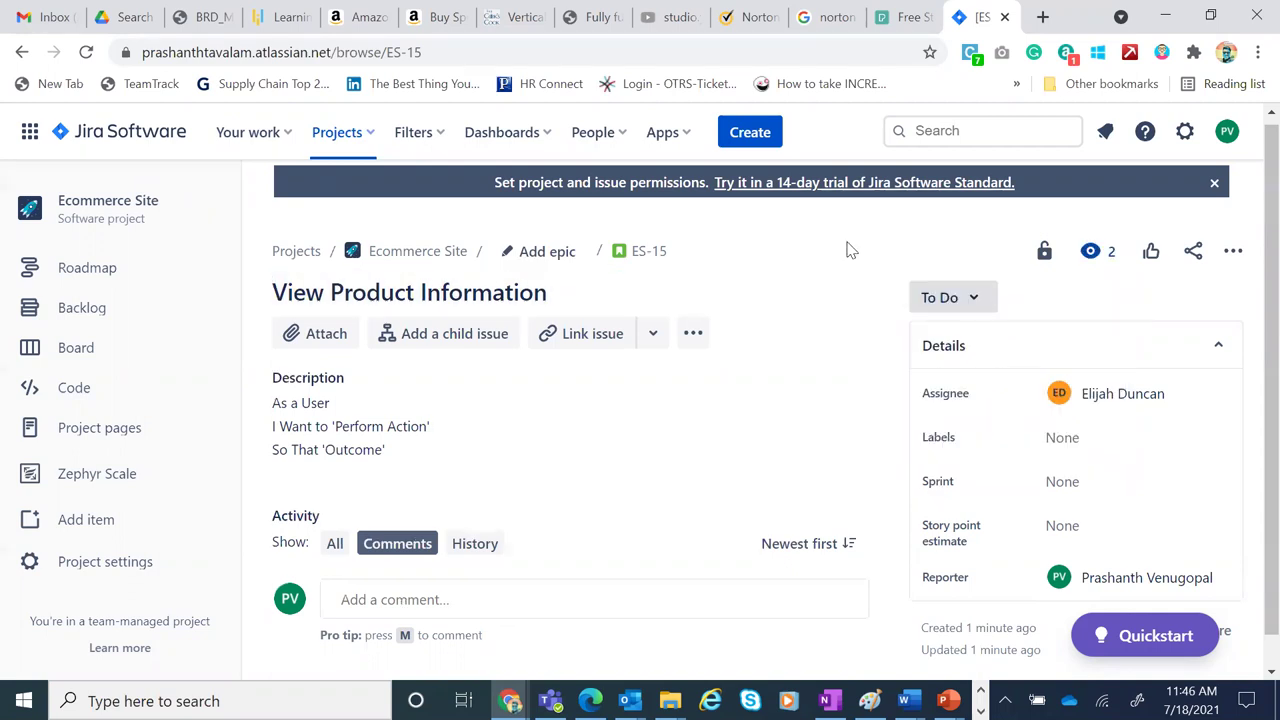
click(475, 545)
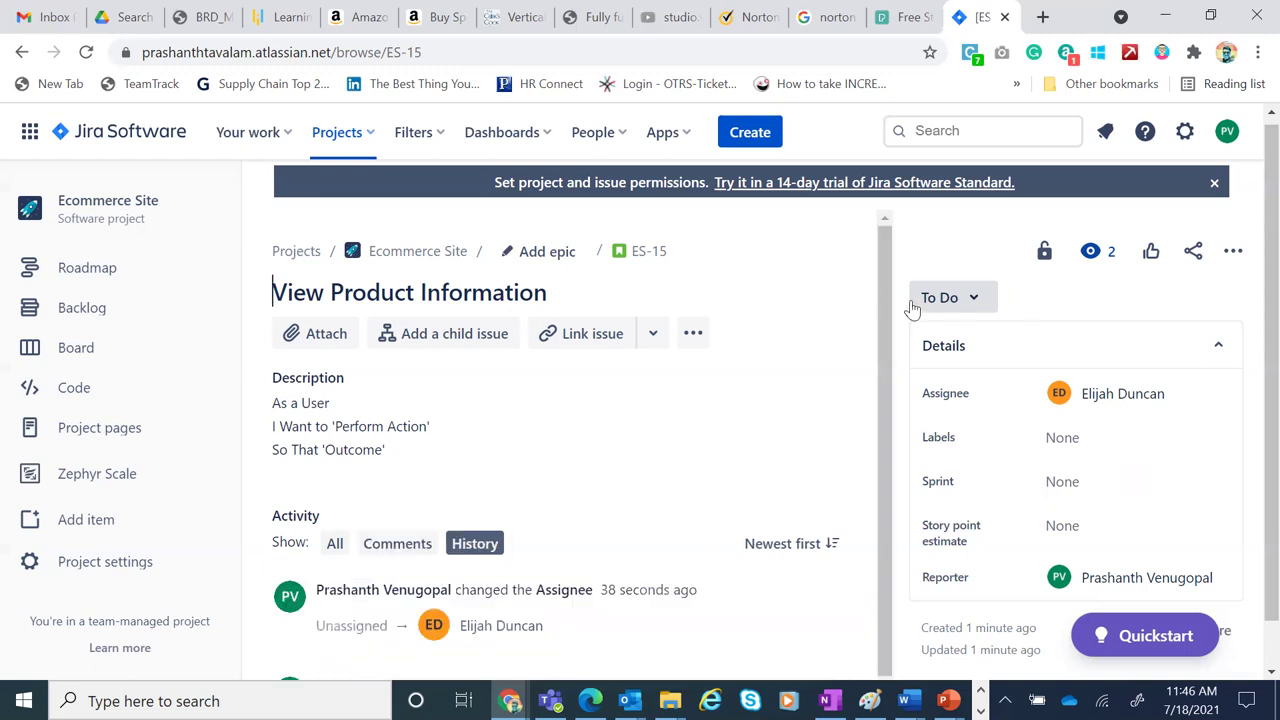
scroll(880, 511, down, 1)
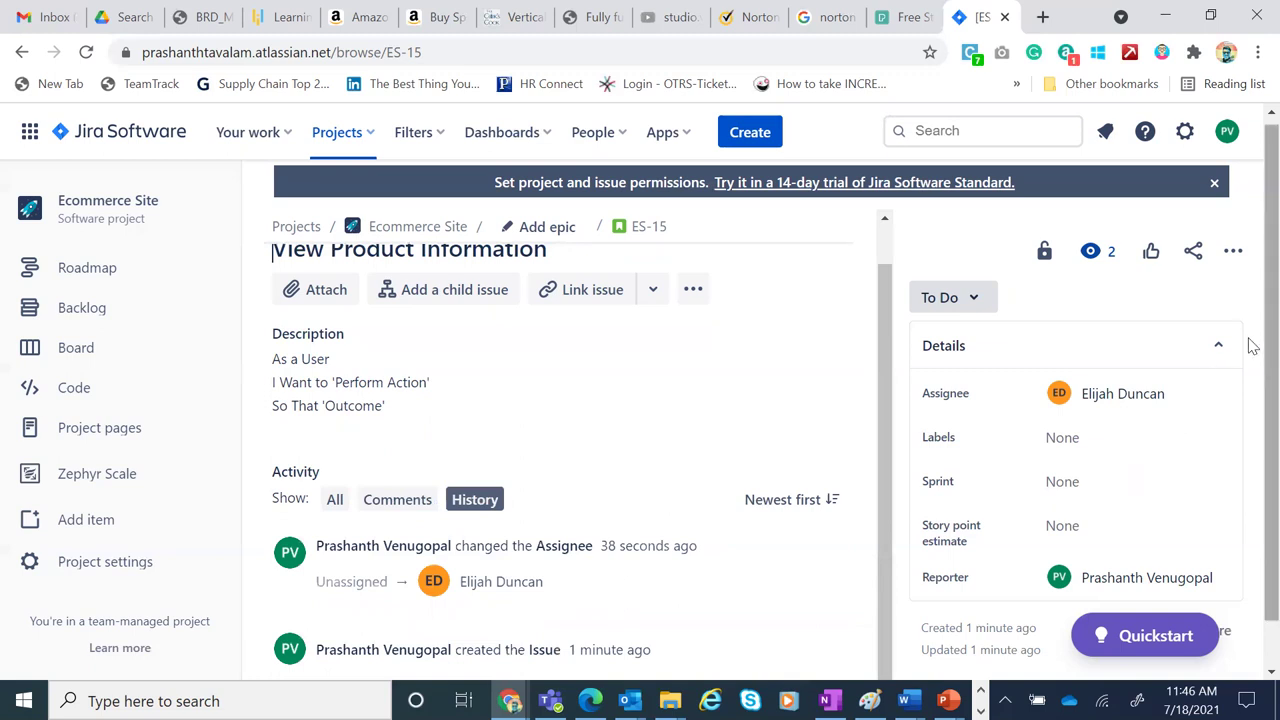
scroll(883, 468, down, 1)
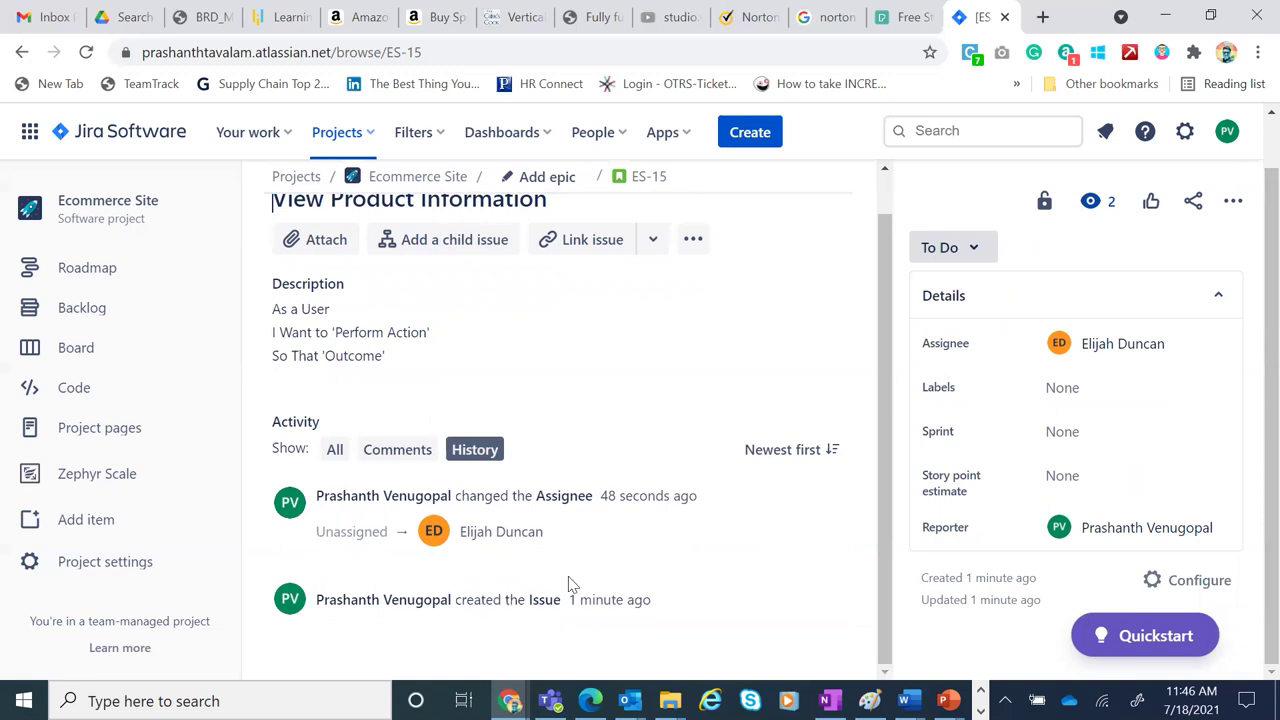
click(397, 452)
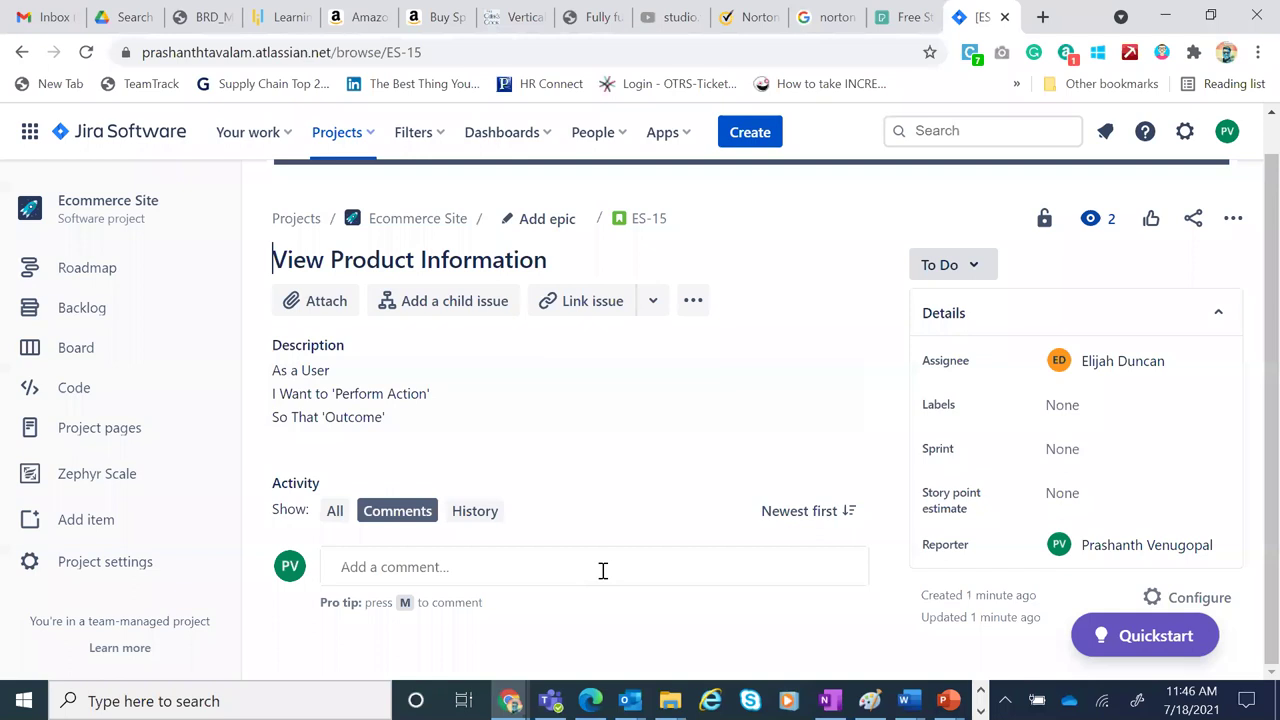
click(468, 541)
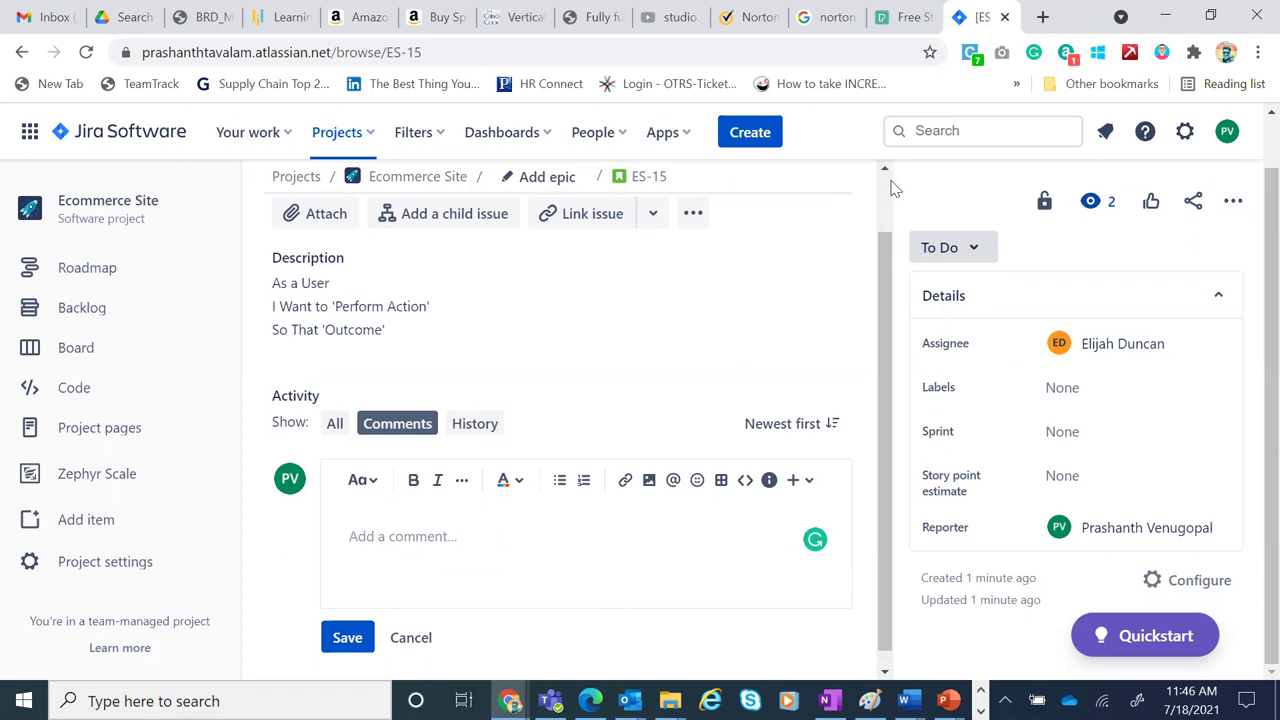
scroll(893, 190, up, 2)
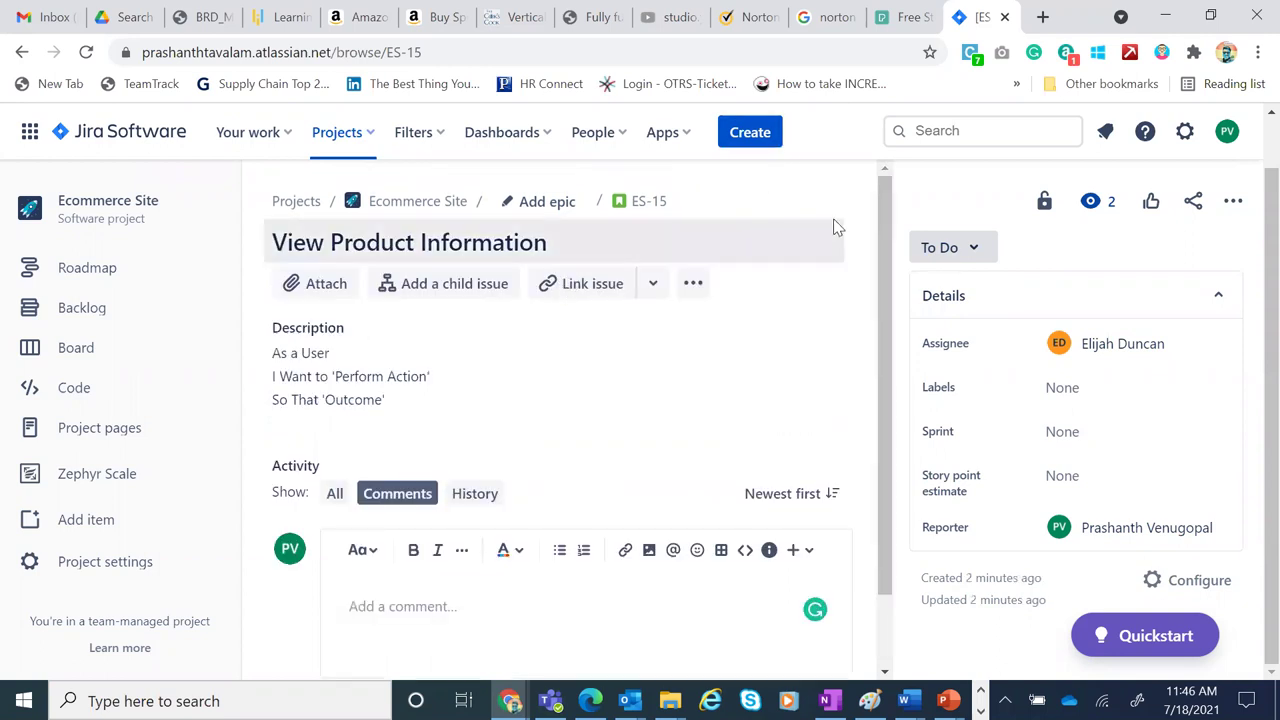
Navigate Chrome to the Azure DevOps 'Summary - Overview' page from the 'azure' suggestion
click(749, 56)
key(ctrl+a)
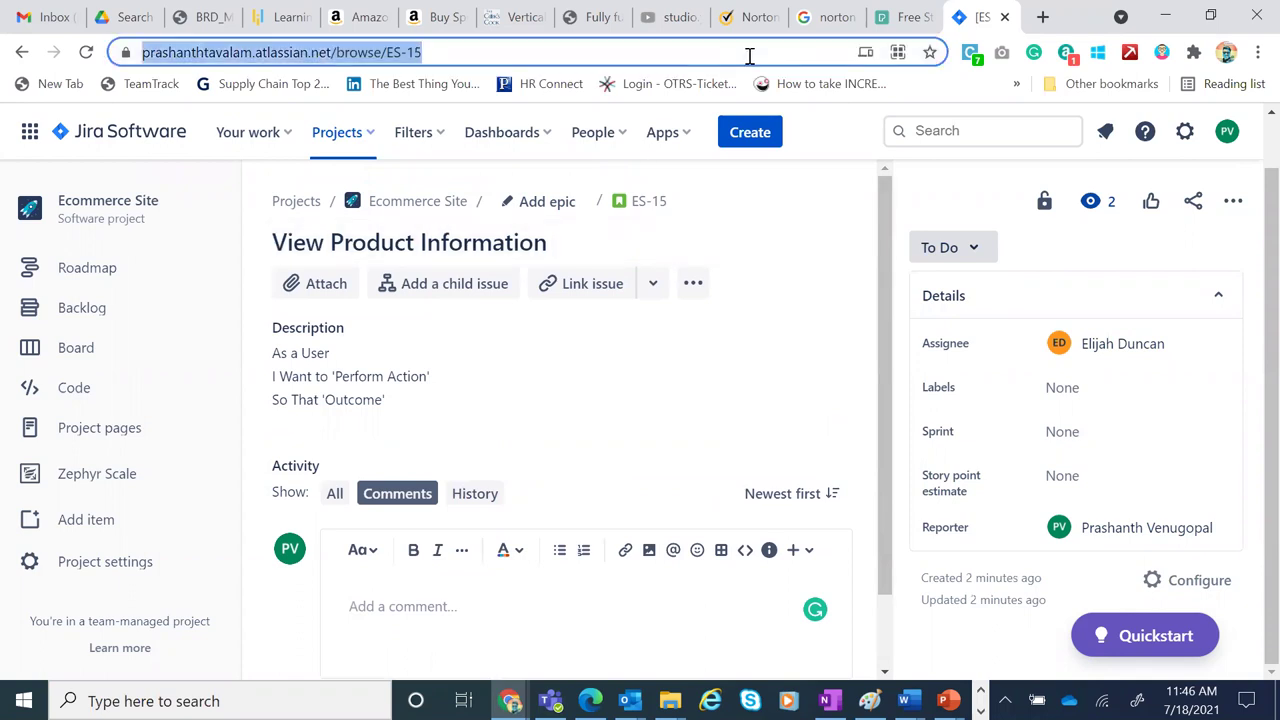
text(azure)
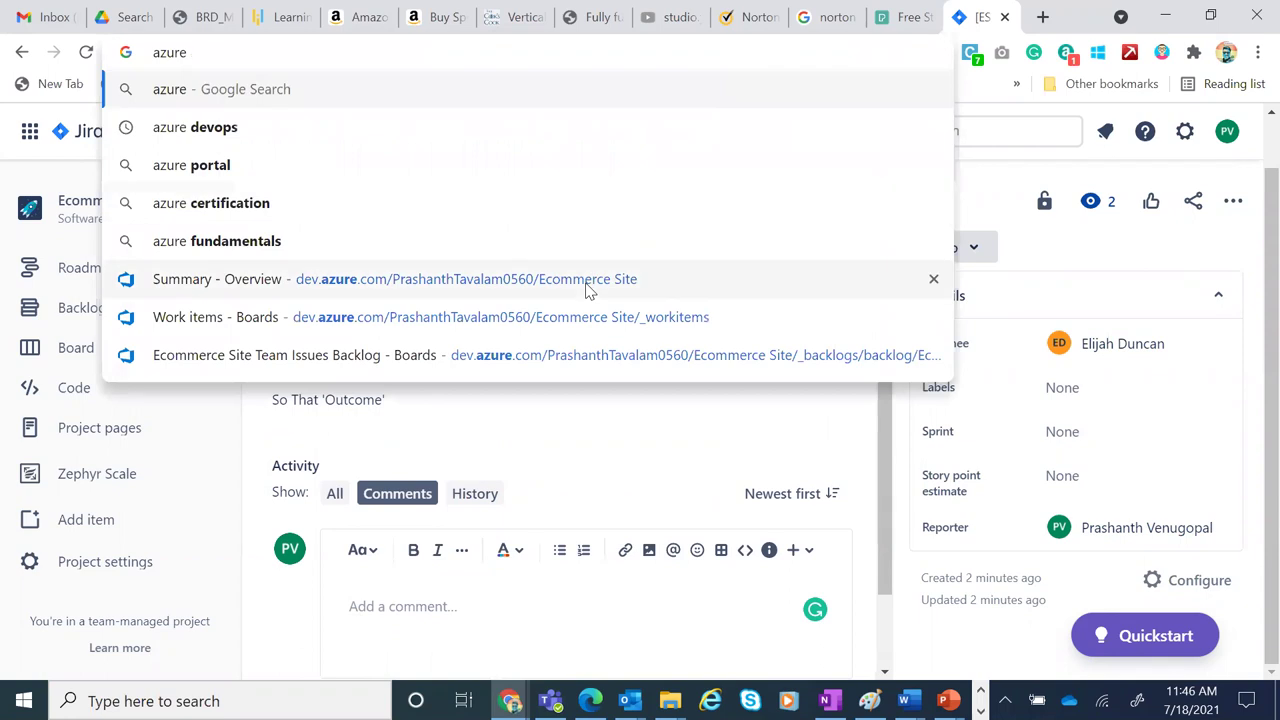
click(588, 290)
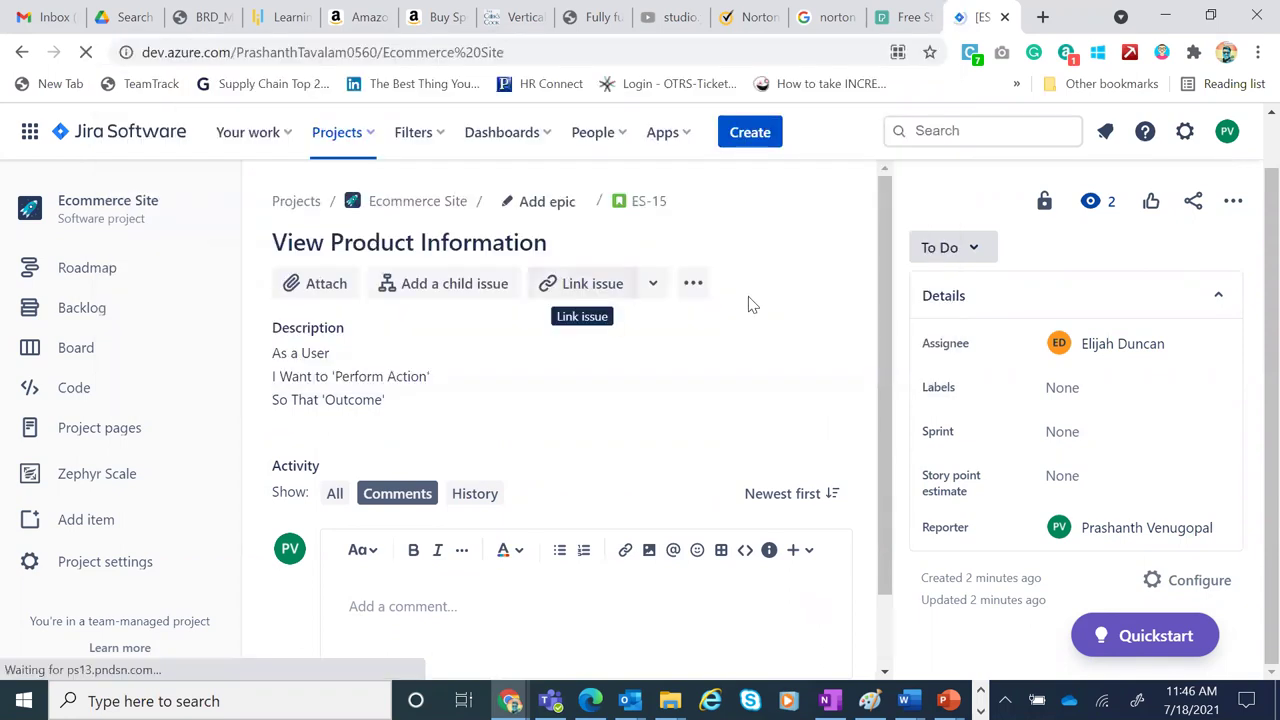
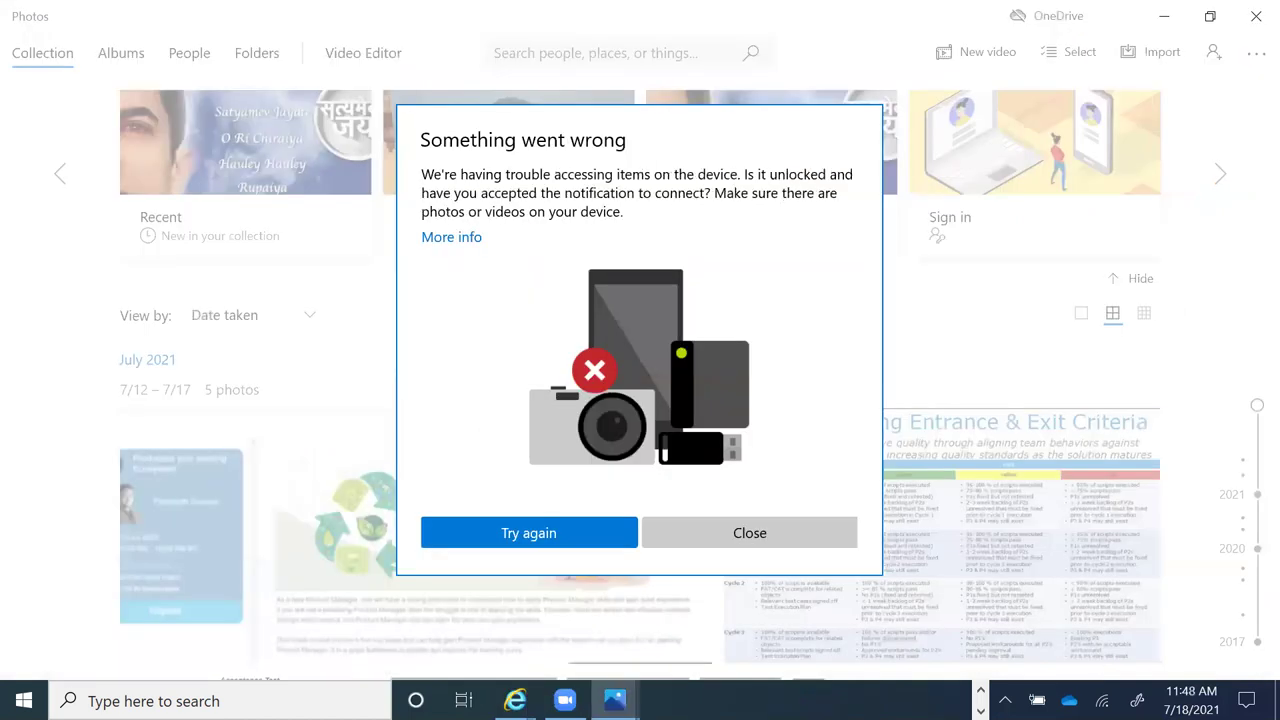
Close the Photos 'Something went wrong' device-access error to reveal the Ecommerce Site summary page
click(795, 535)
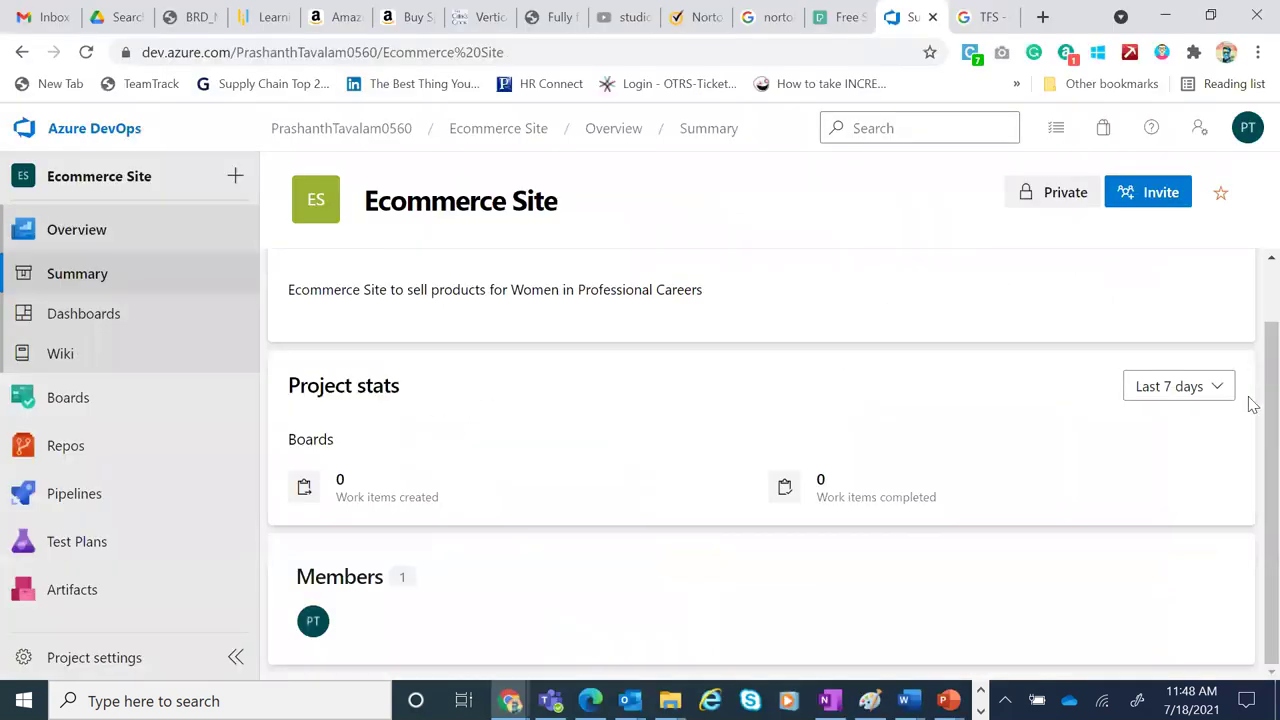
scroll(1253, 403, up, 2)
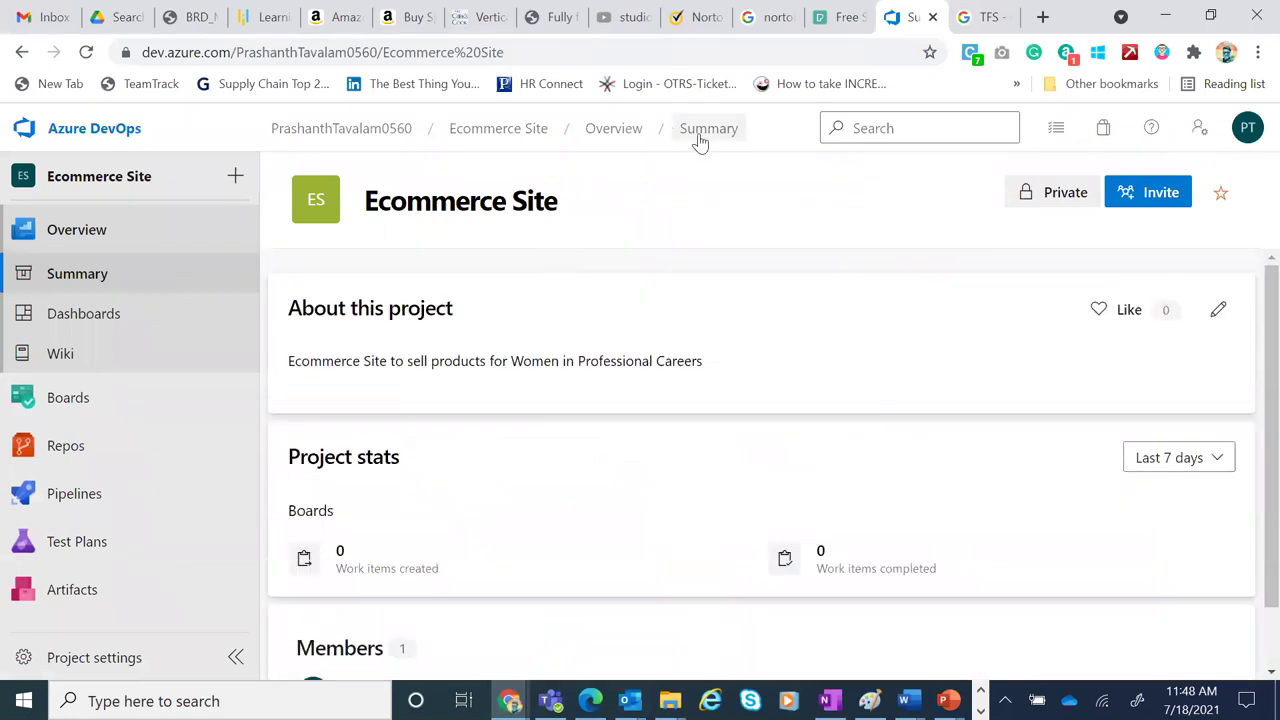
Open the Ecommerce Site Team backlog and preview the New Work Item add-position options without adding anything
click(68, 401)
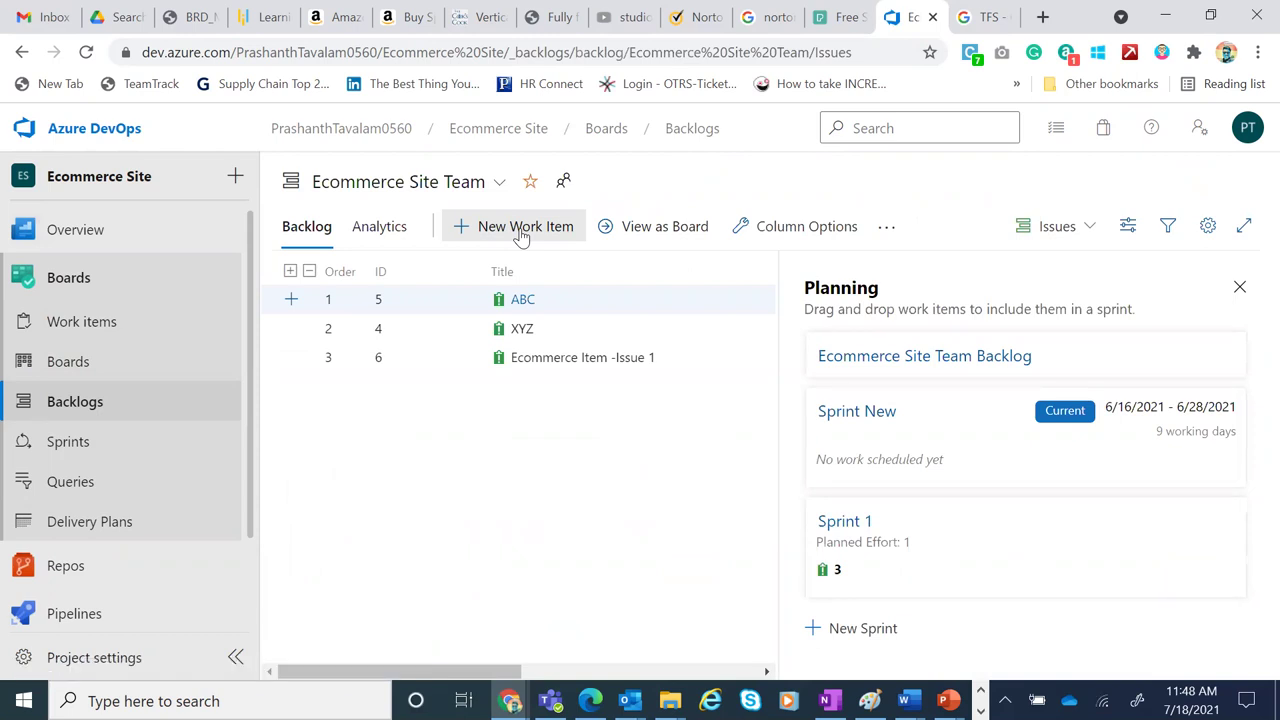
click(521, 230)
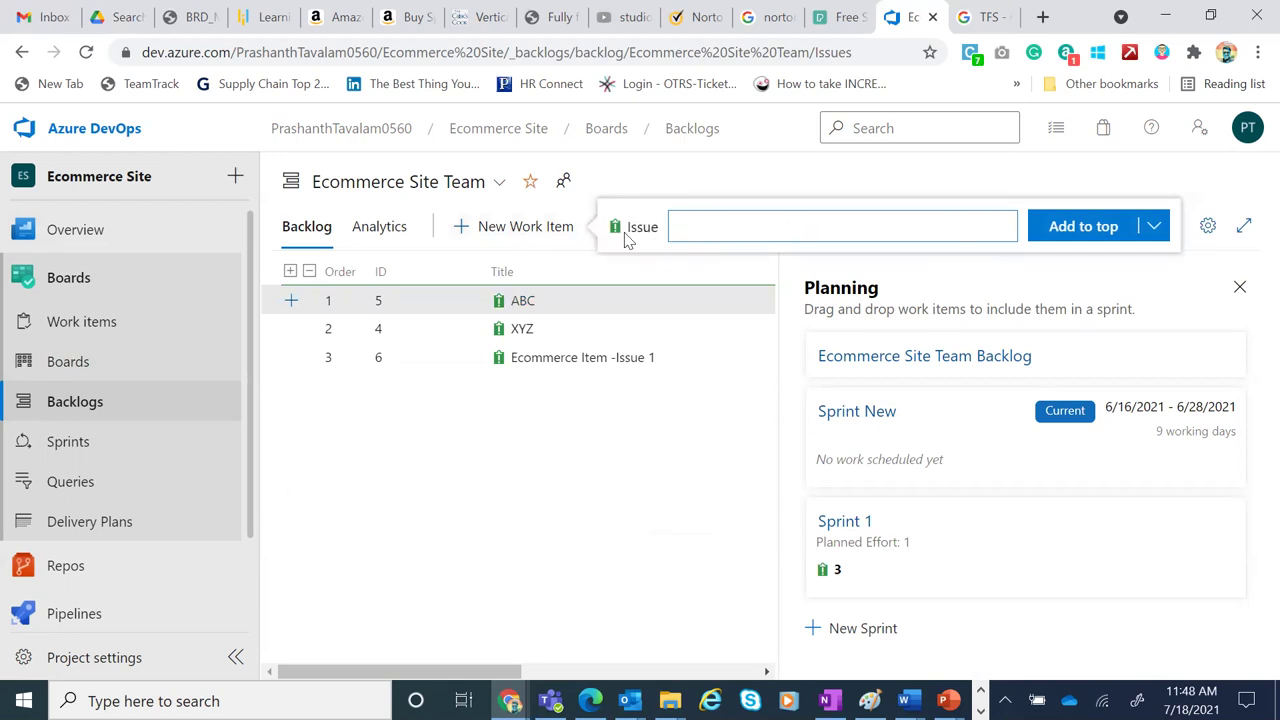
click(1153, 227)
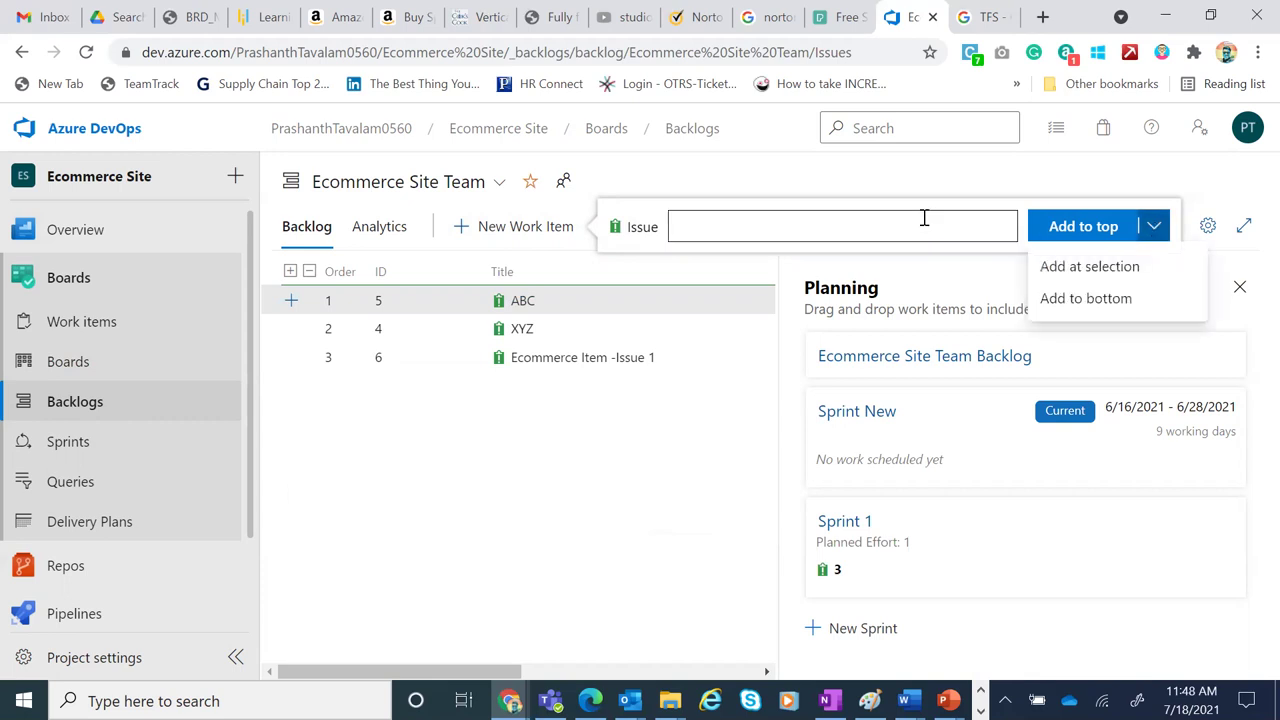
key(Escape)
key(Escape)
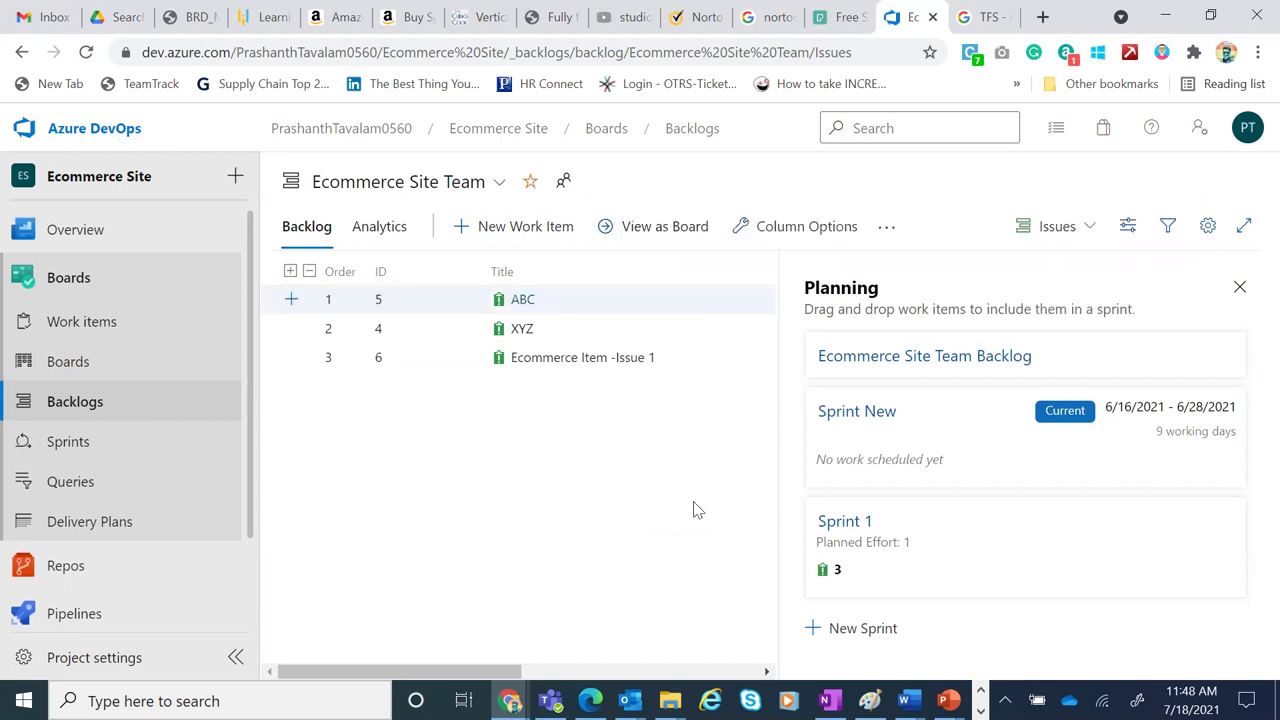
right_click(543, 425)
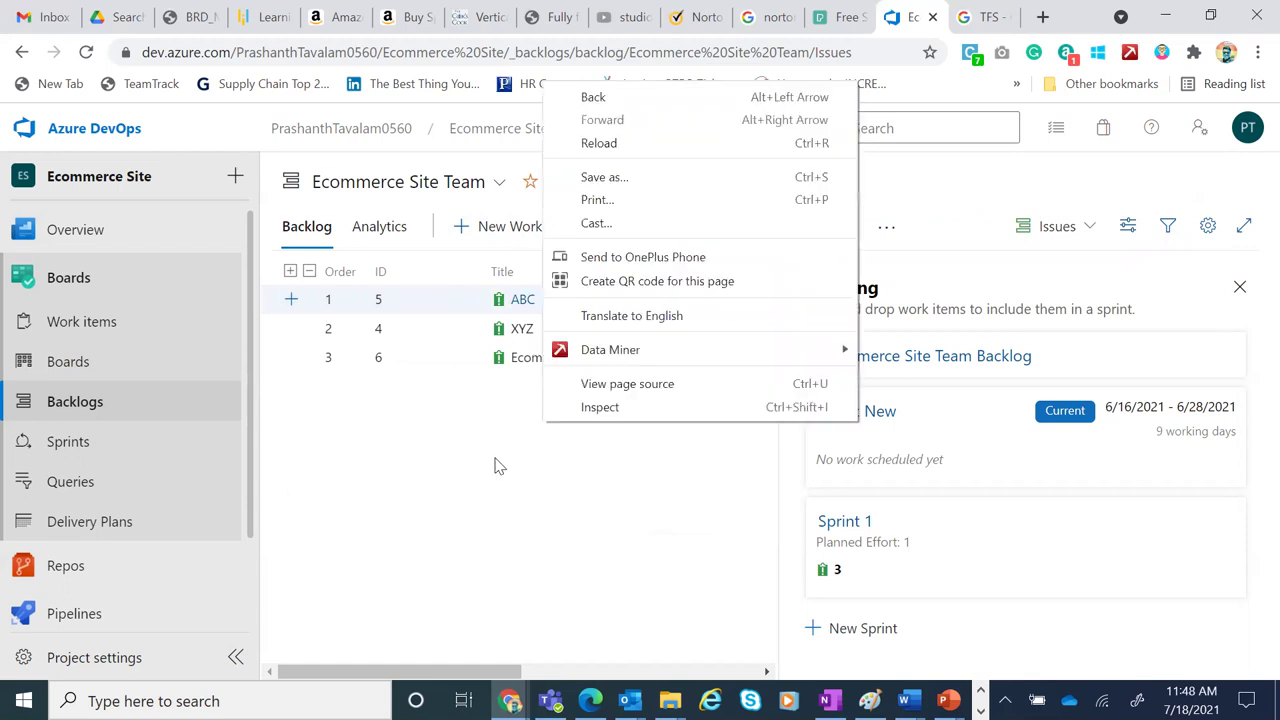
key(Escape)
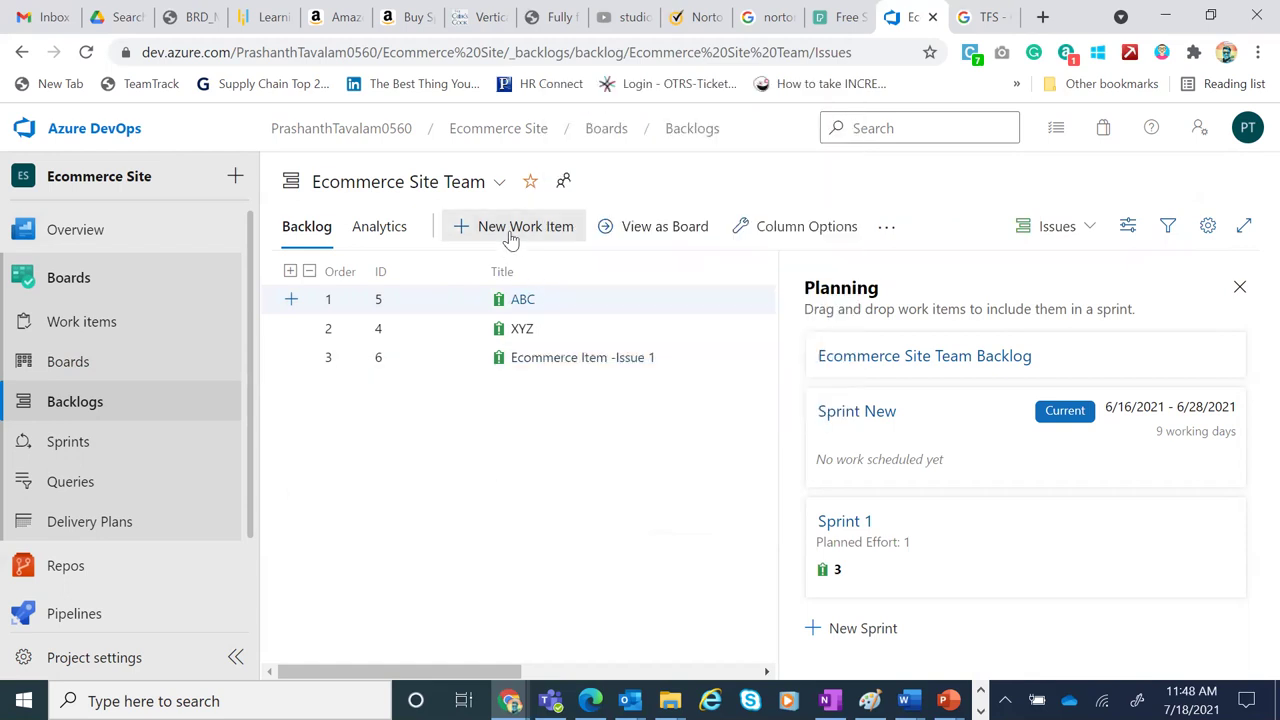
Add an issue titled 'Test' to the top of the backlog and open its work item form
click(510, 230)
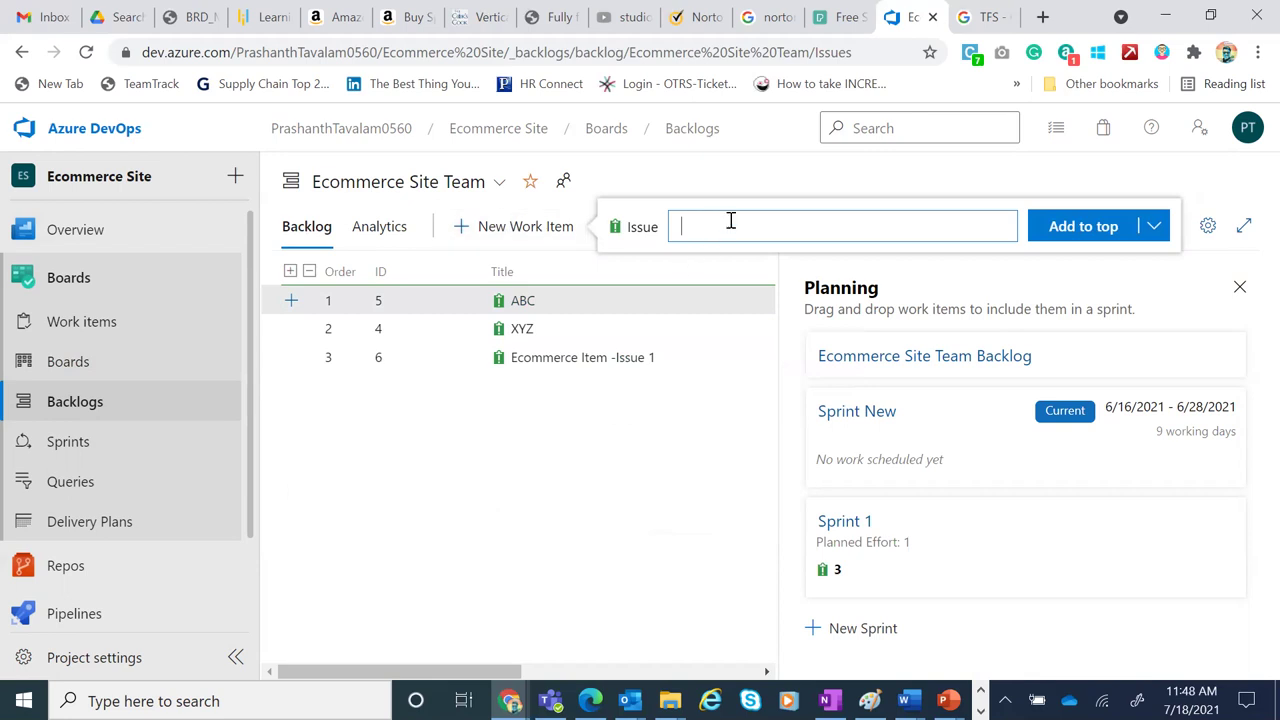
text(Test)
click(1090, 233)
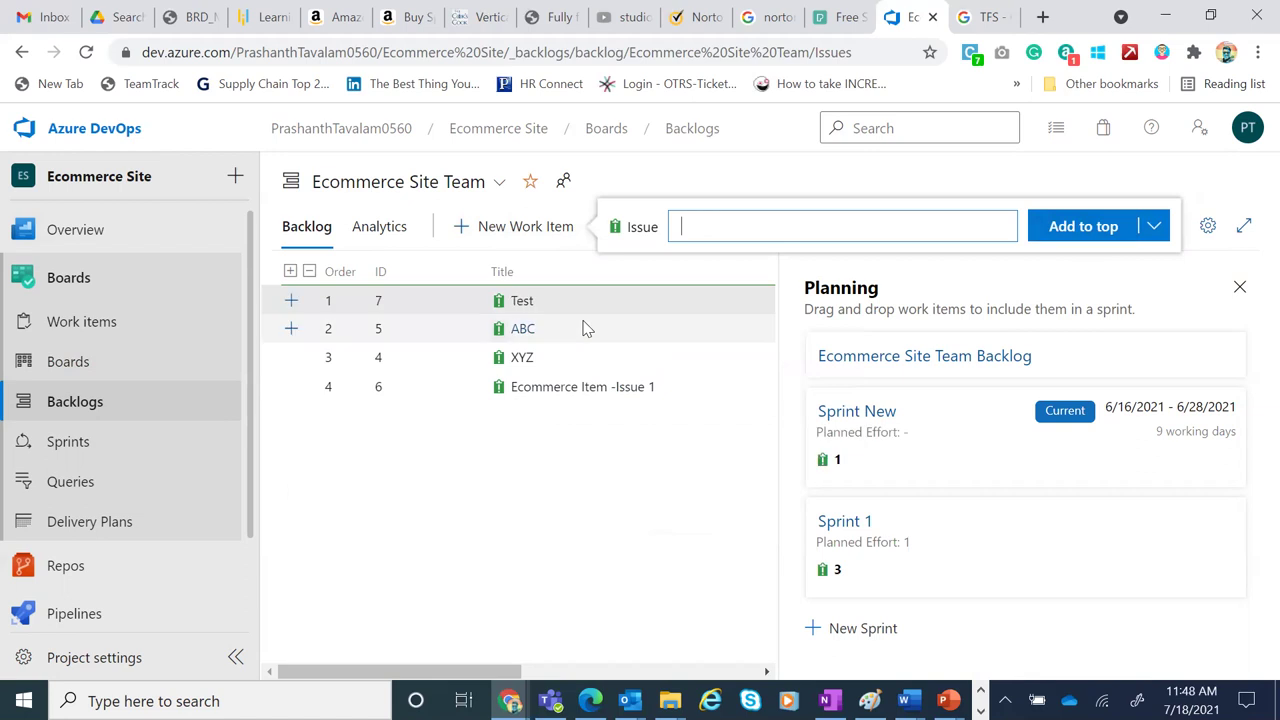
click(520, 301)
click(521, 301)
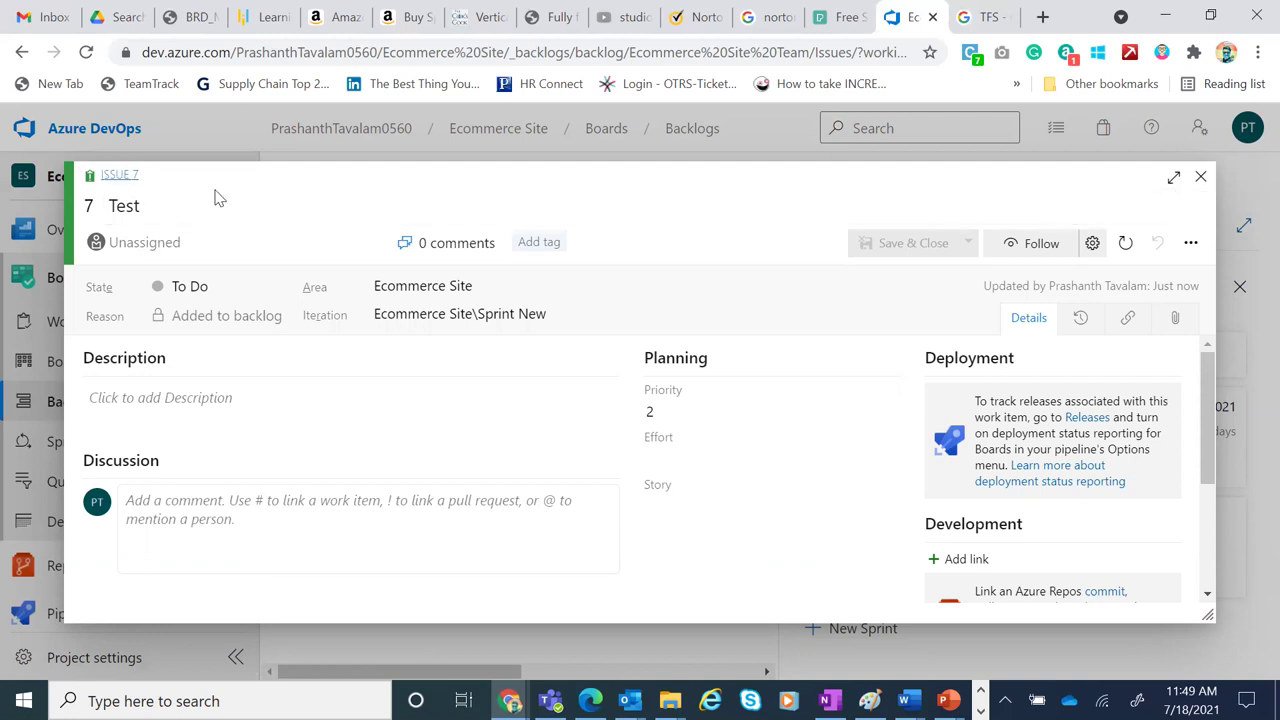
Explore the Test issue form: assignee list, description, Priority levels, collapsing Planning, and following the issue
click(370, 250)
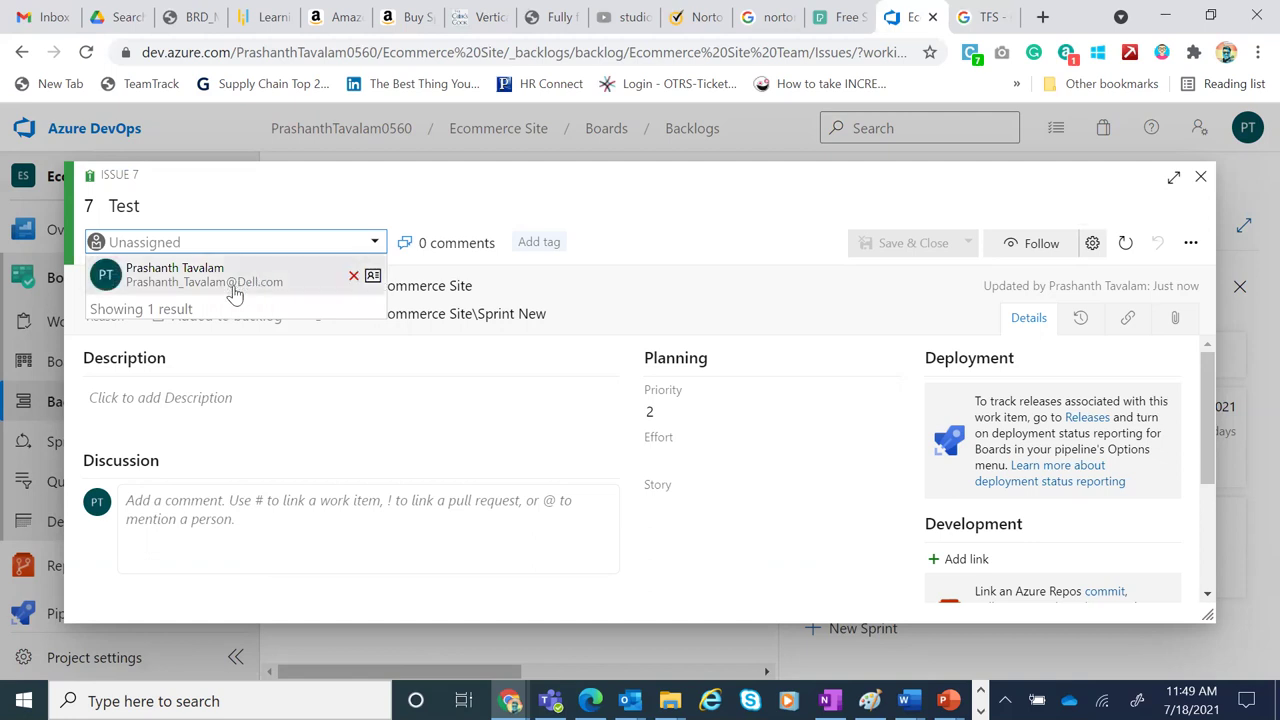
click(450, 496)
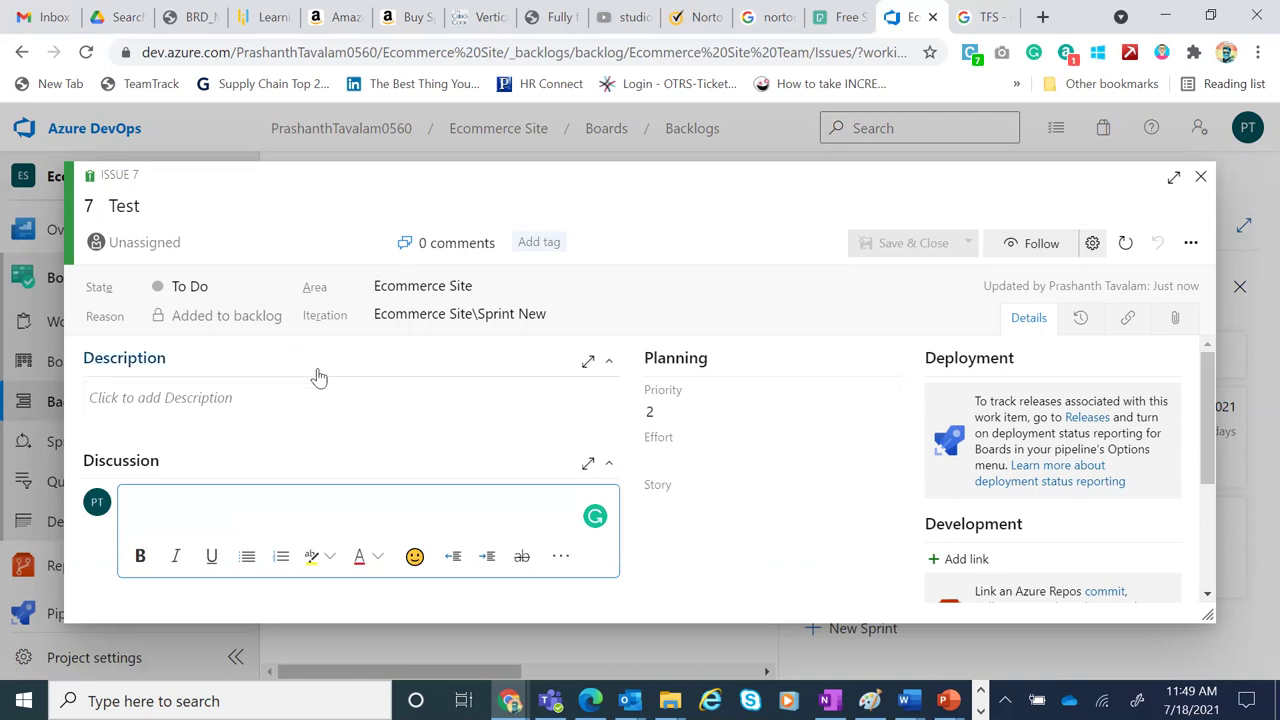
click(256, 397)
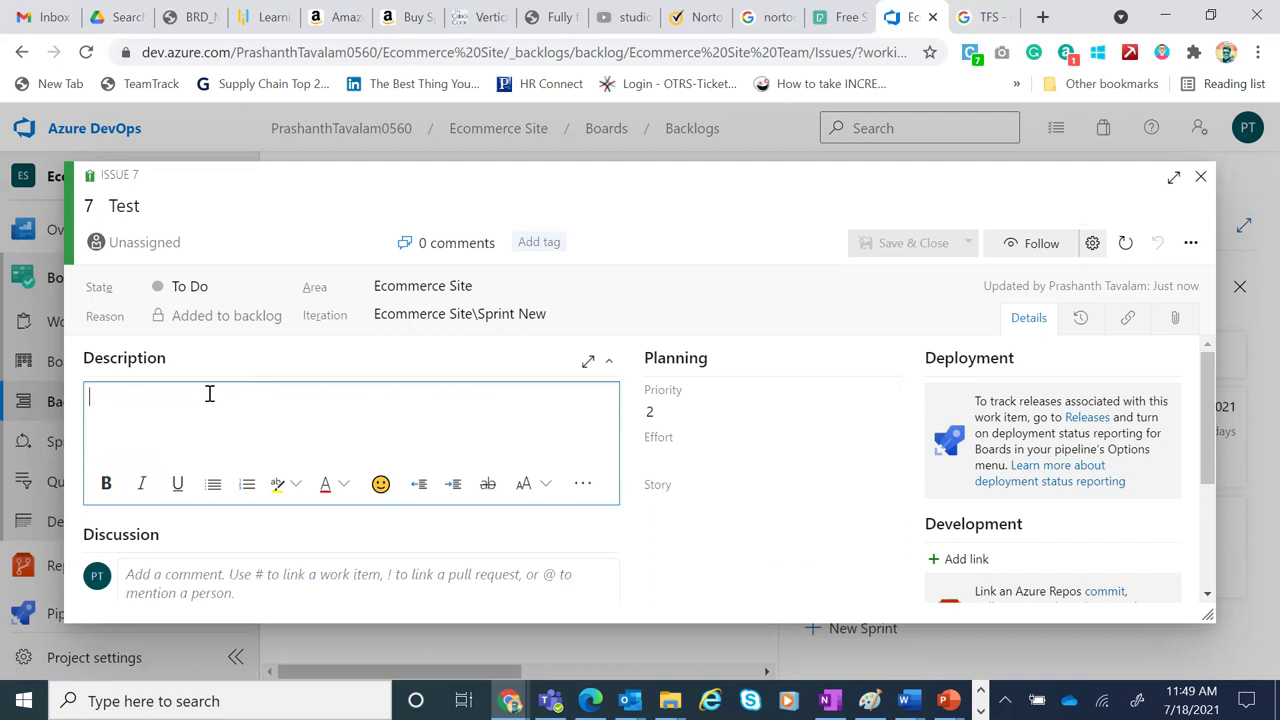
click(673, 406)
click(673, 406)
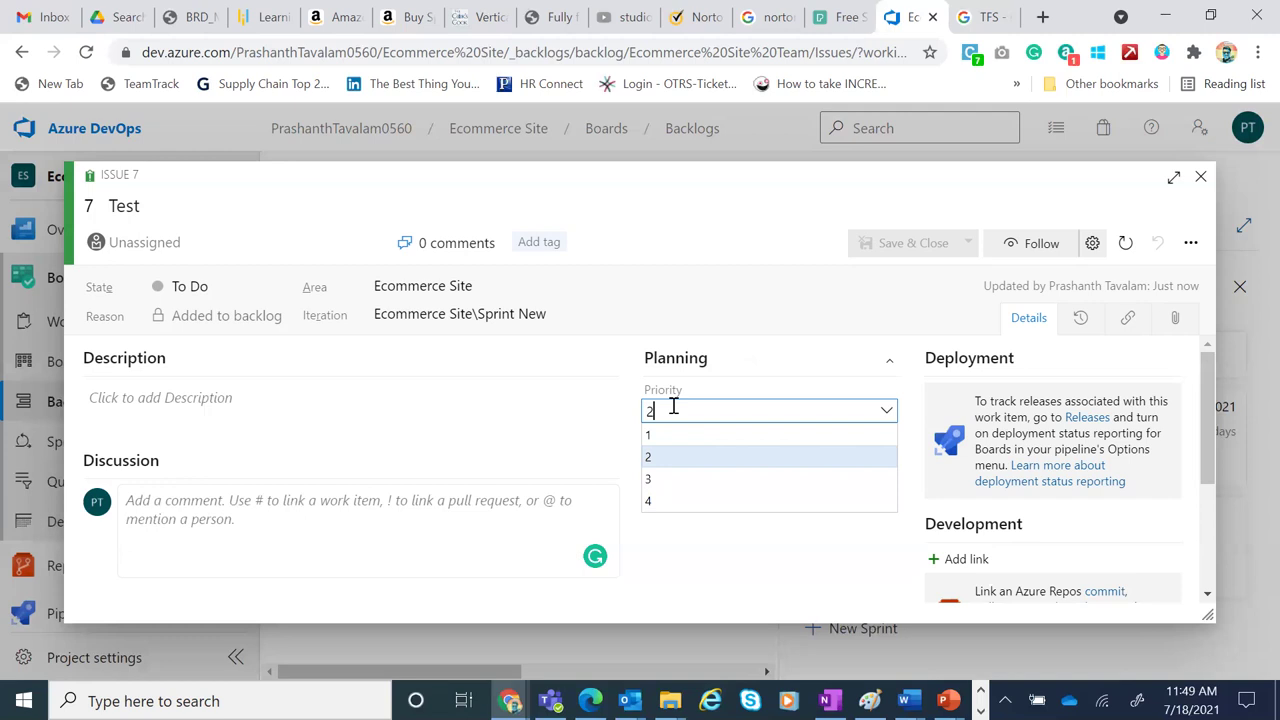
click(790, 349)
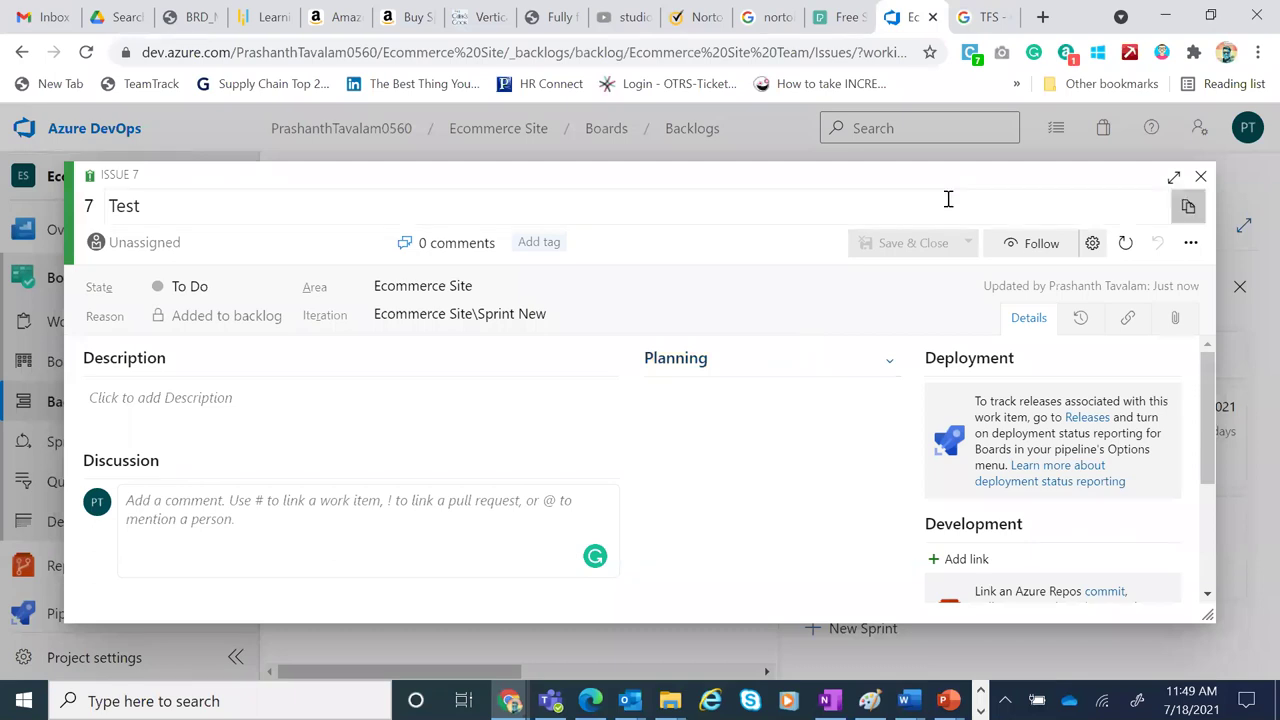
click(1034, 256)
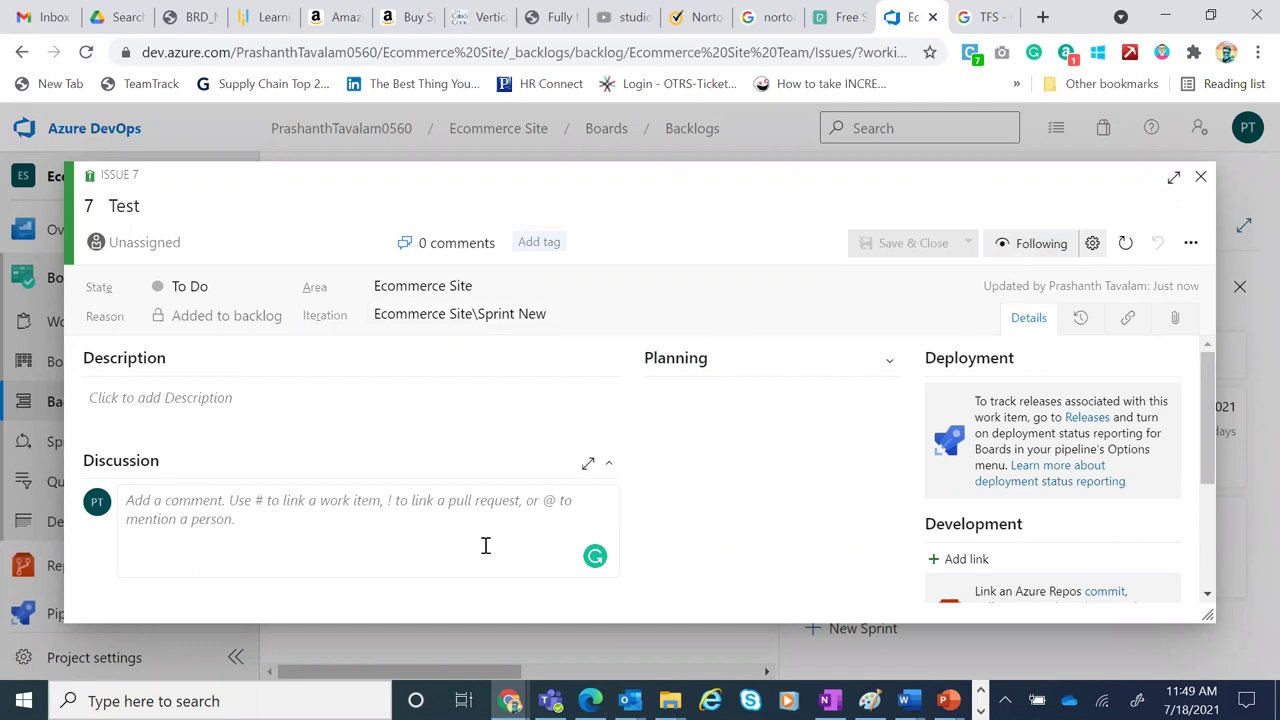
Assign the issue to the only matching user and set its state to Doing
click(300, 243)
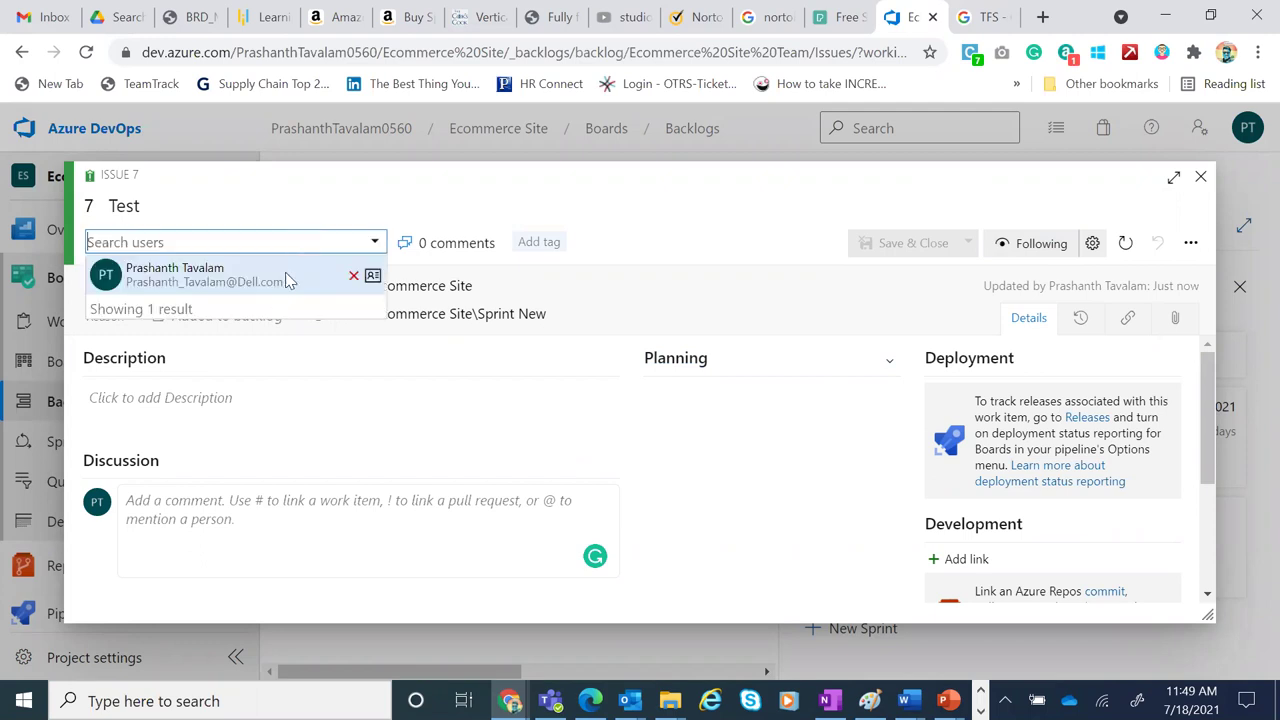
click(200, 275)
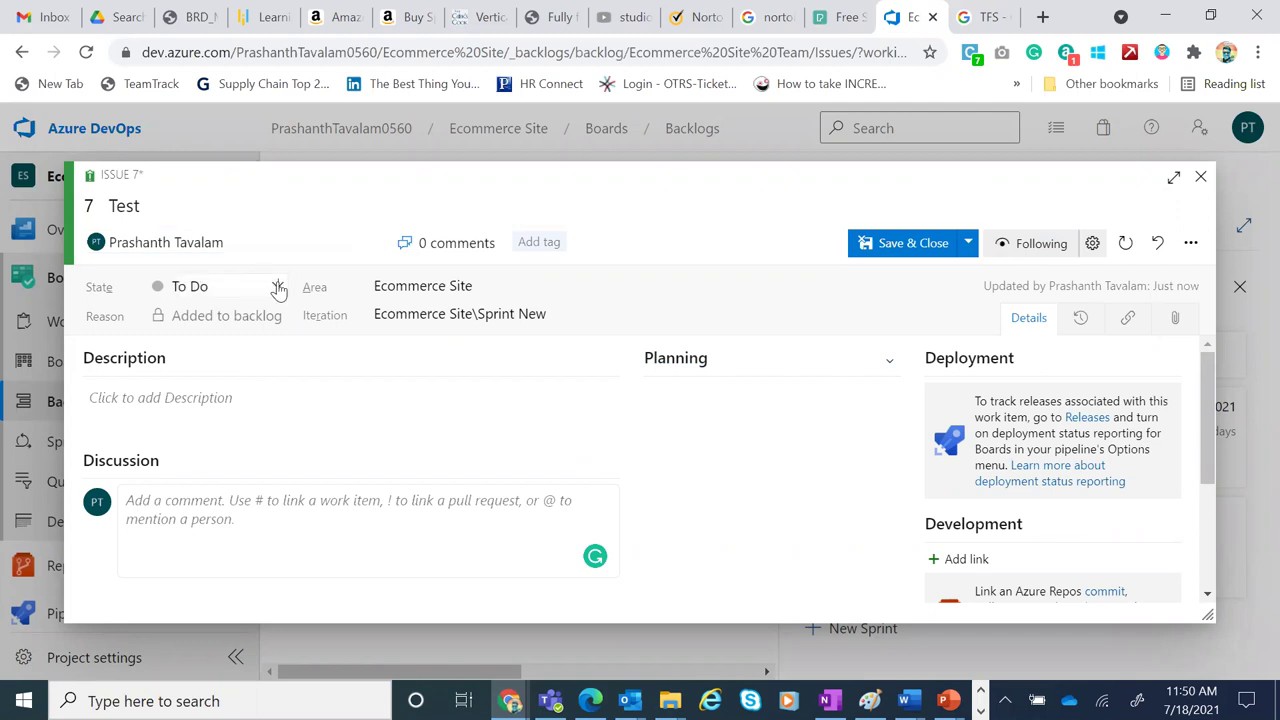
click(278, 287)
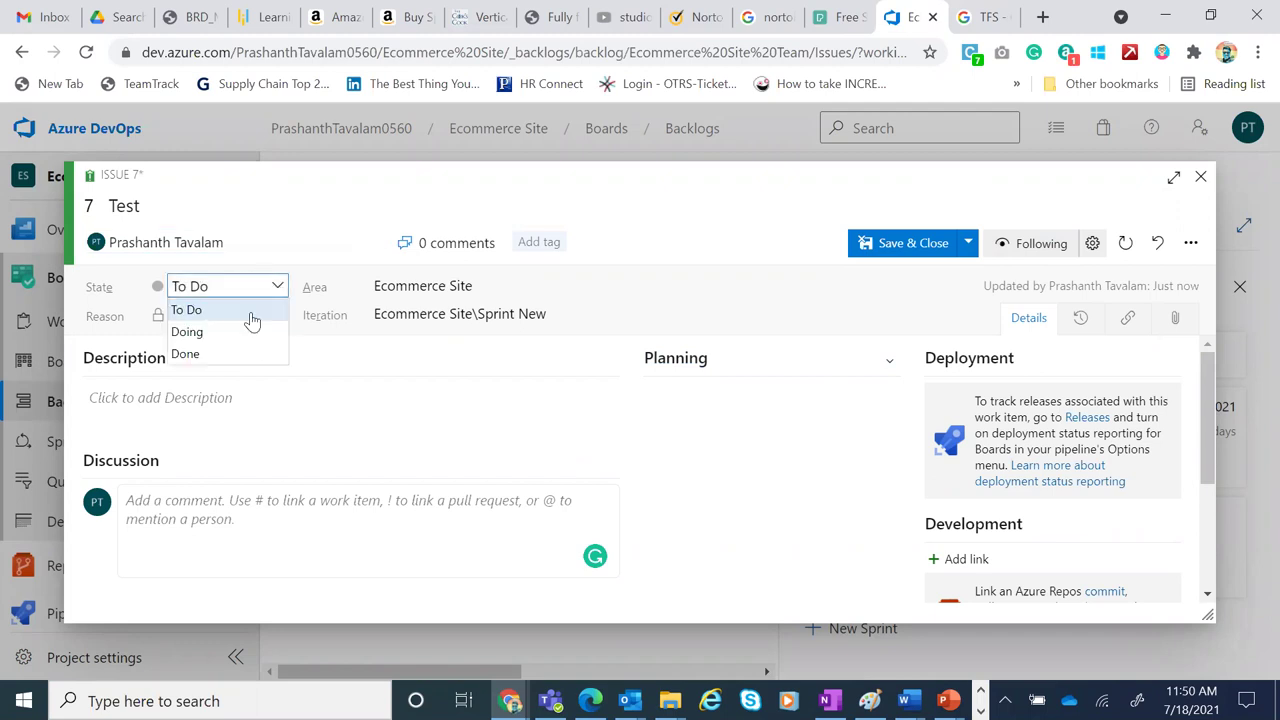
click(243, 333)
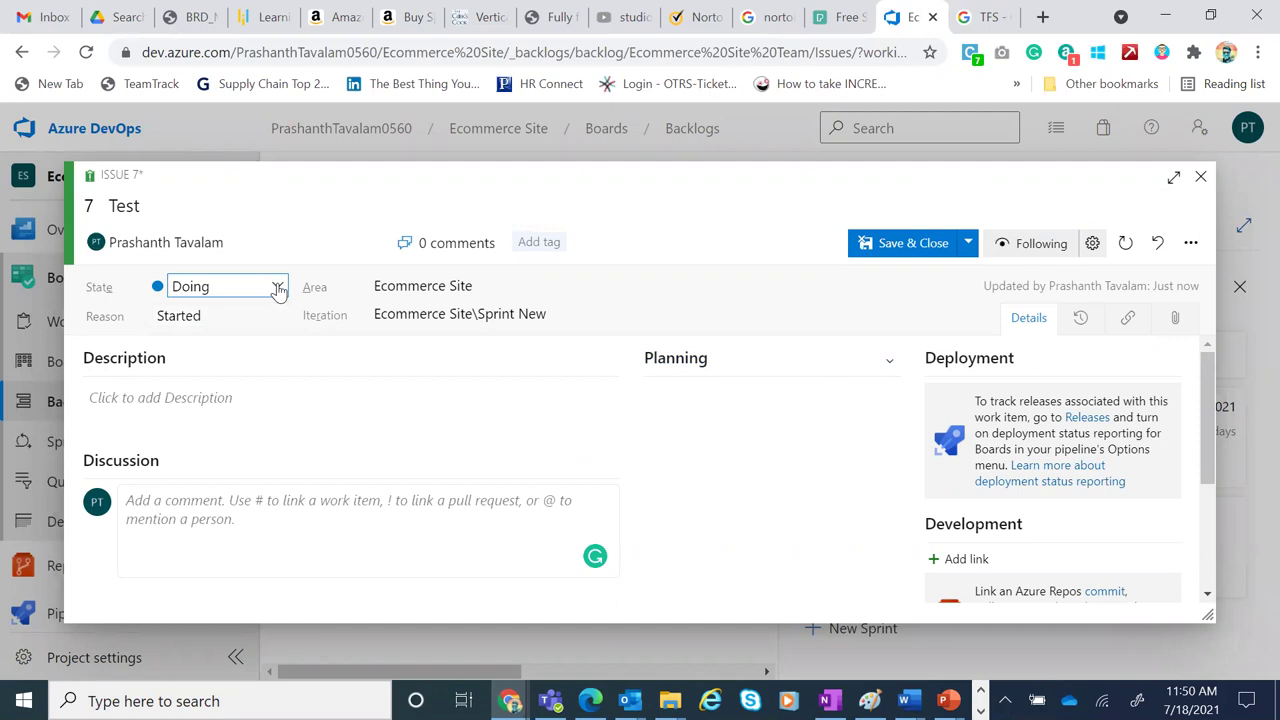
click(278, 287)
key(Down)
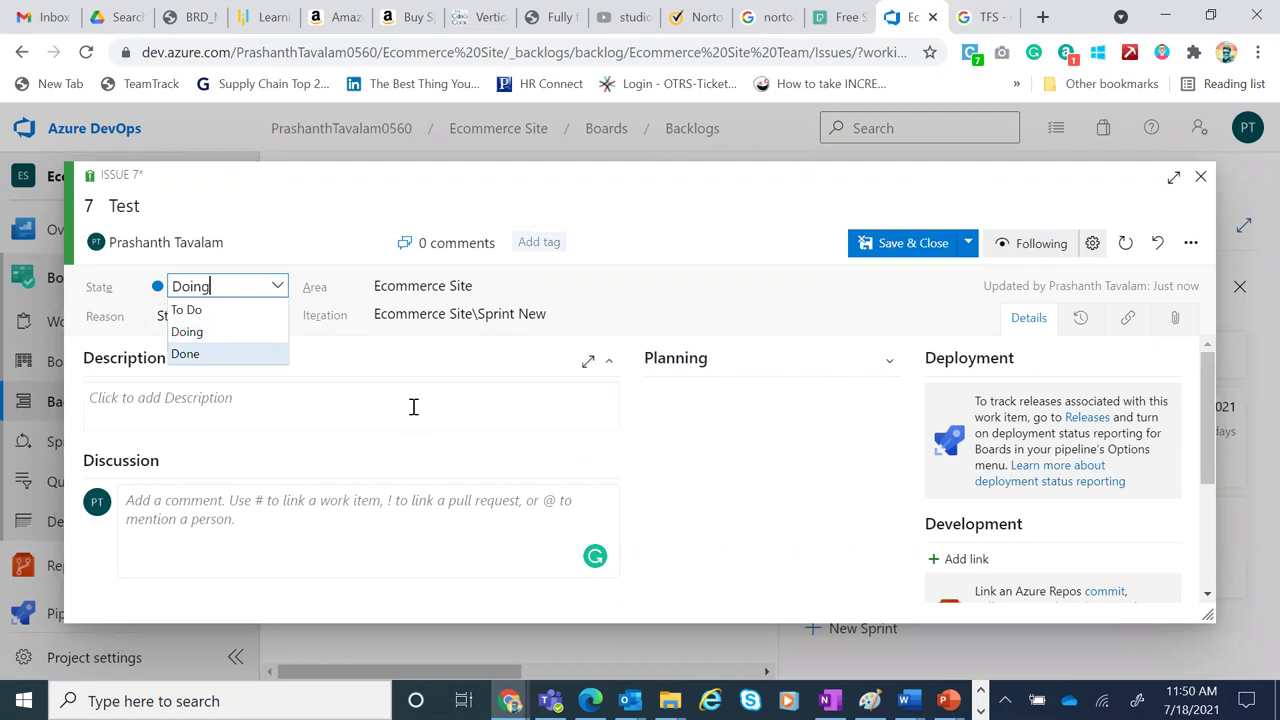
click(413, 407)
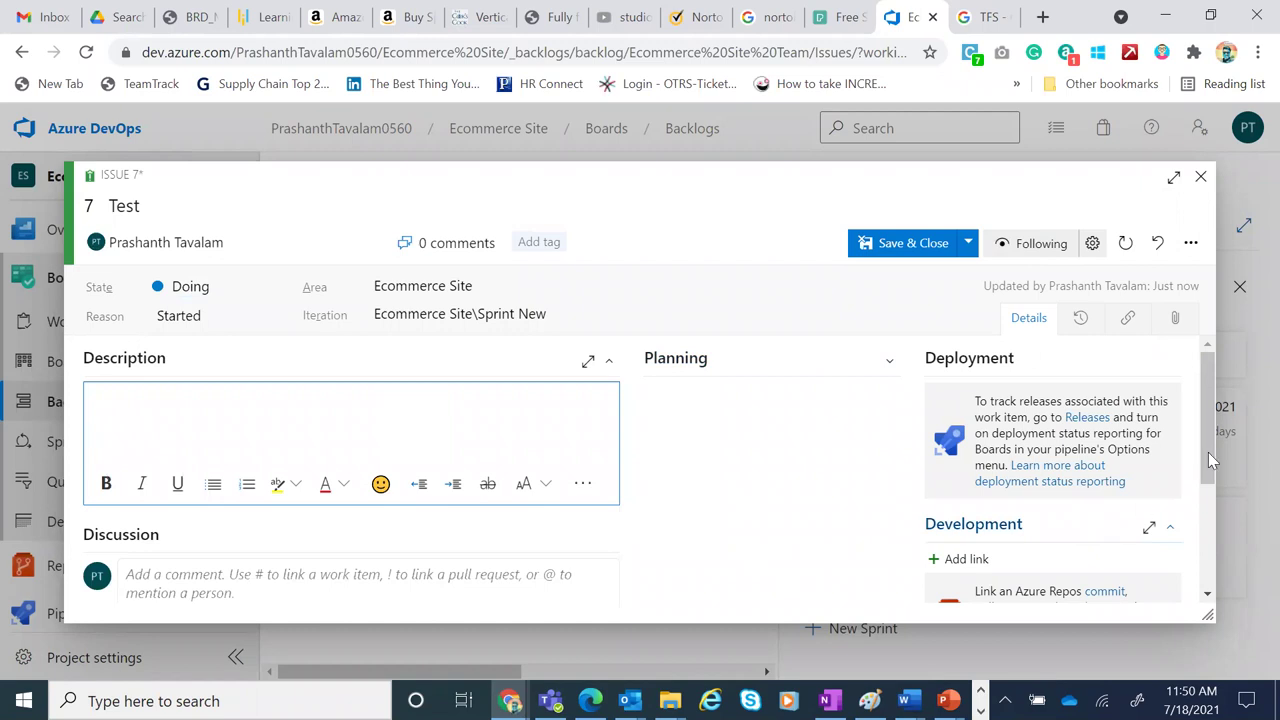
Close the issue form, discarding the unsaved assignee and state changes
click(1126, 338)
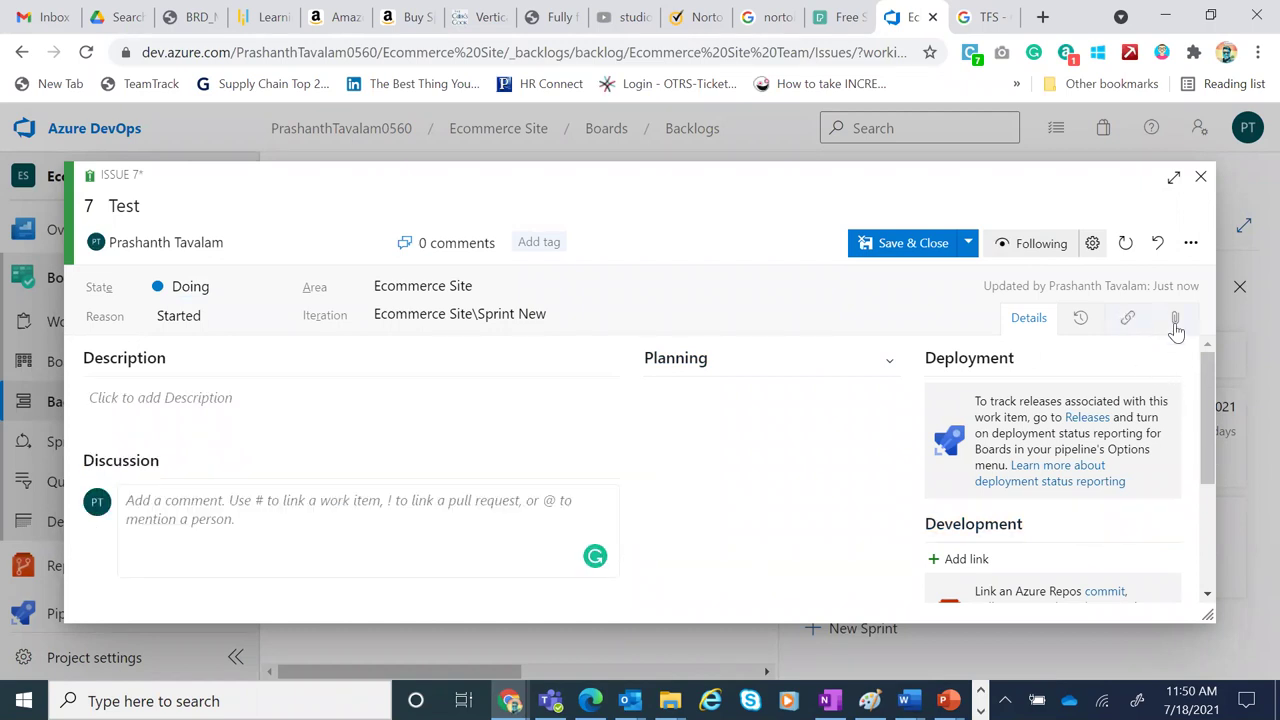
drag(1213, 413, 1235, 528)
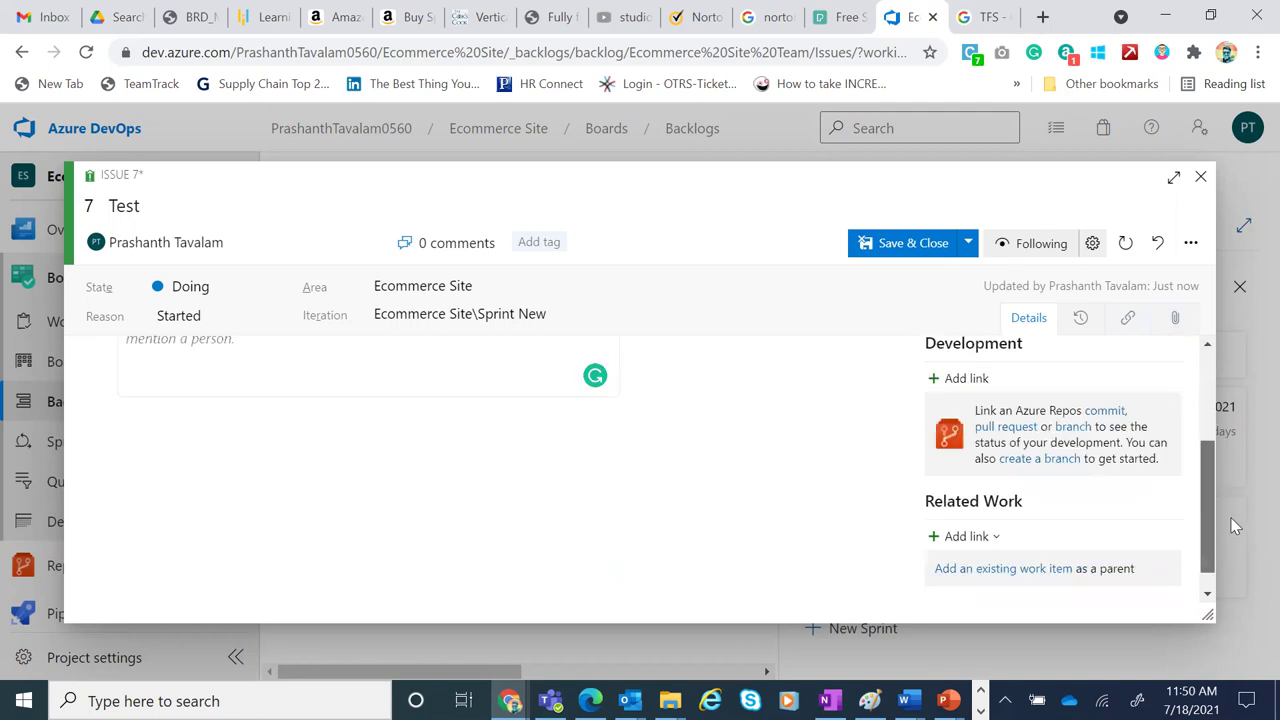
click(1201, 176)
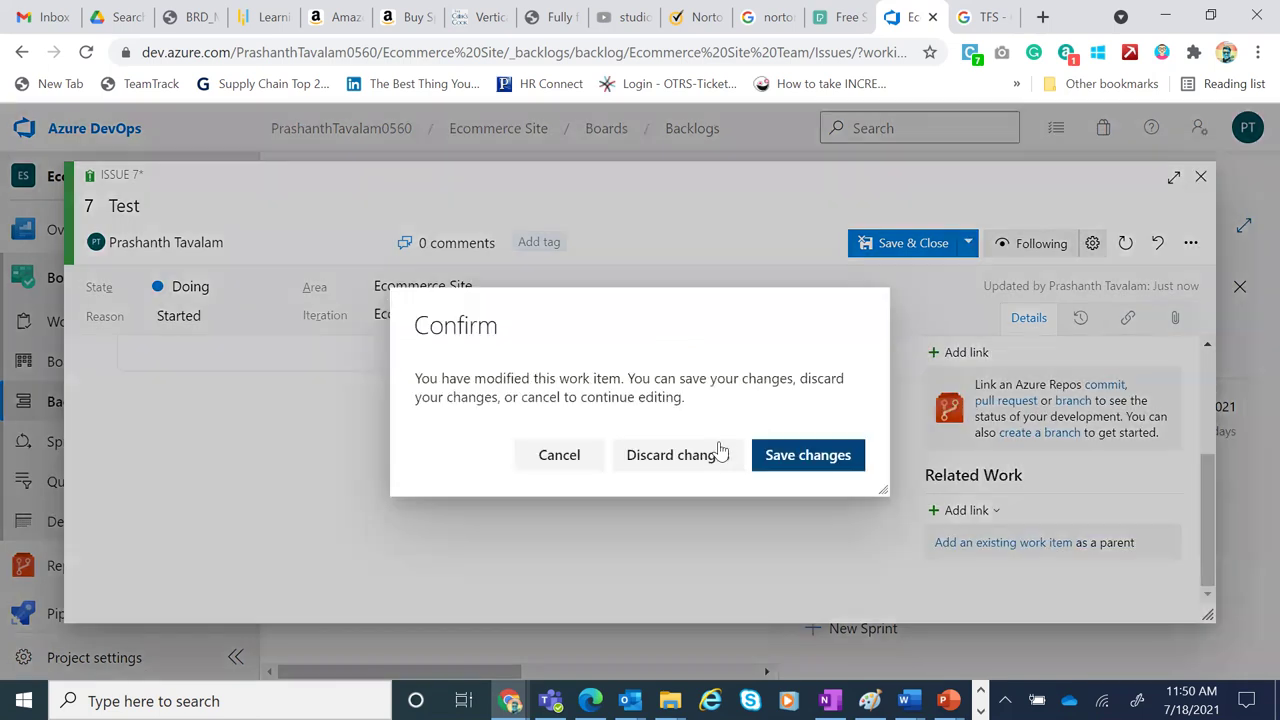
click(709, 454)
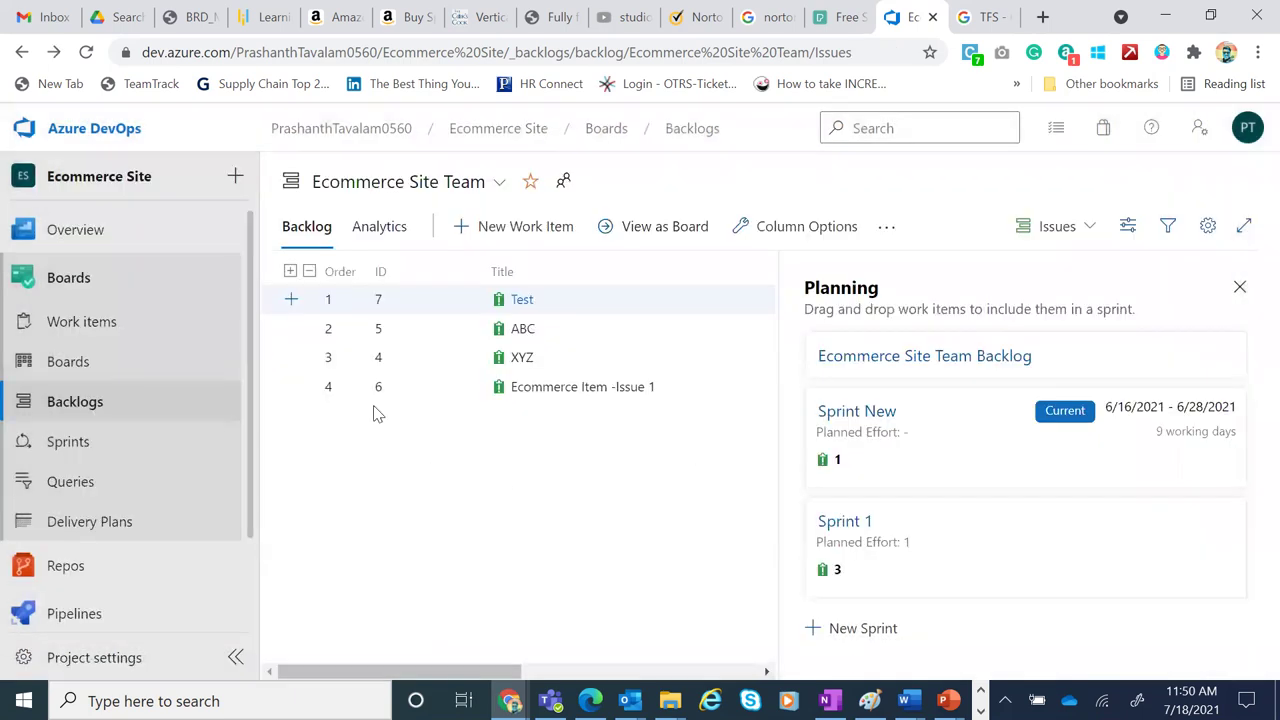
Switch the backlog to board view, then open the Sprint New Burndown Trend analytics
ctrl+click(629, 334)
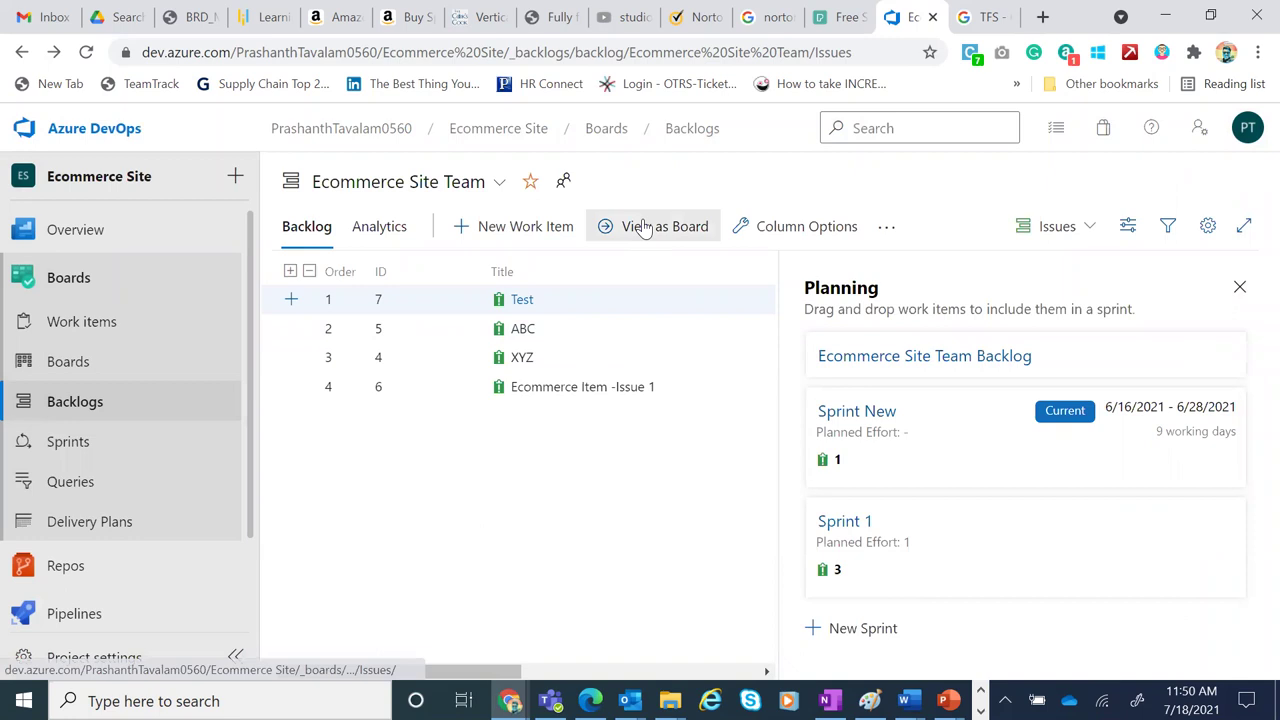
click(645, 228)
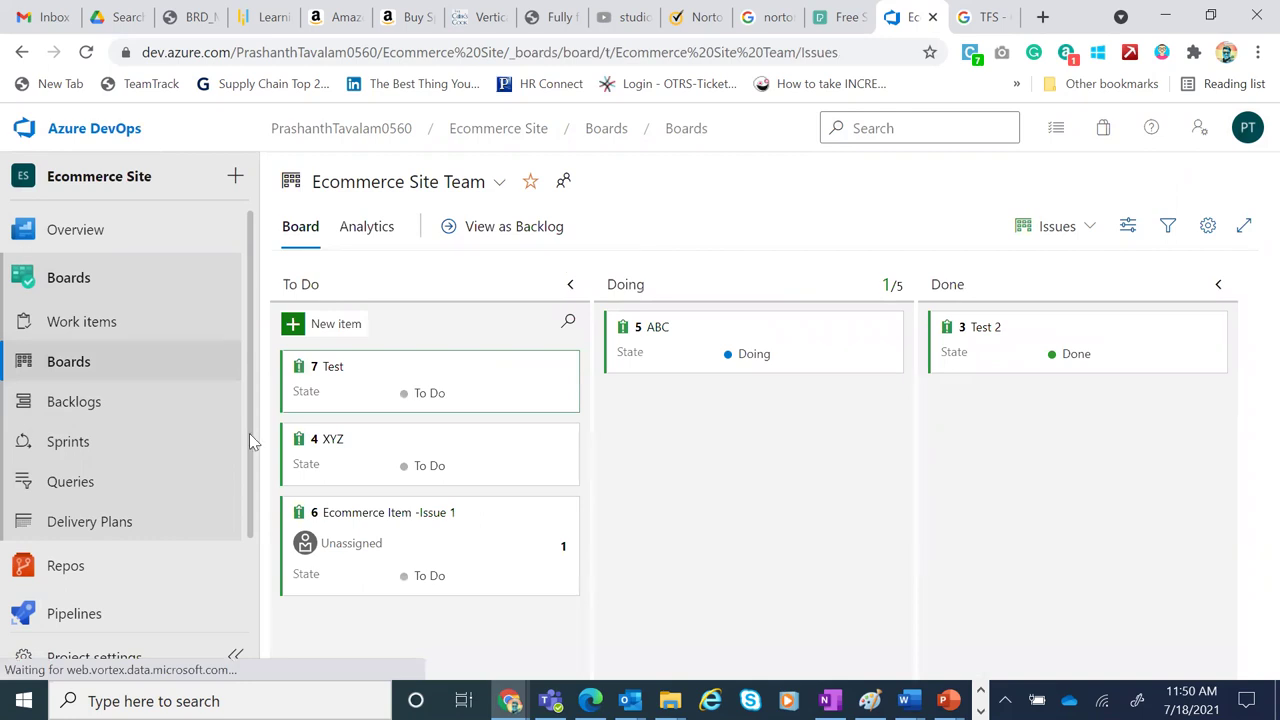
click(68, 441)
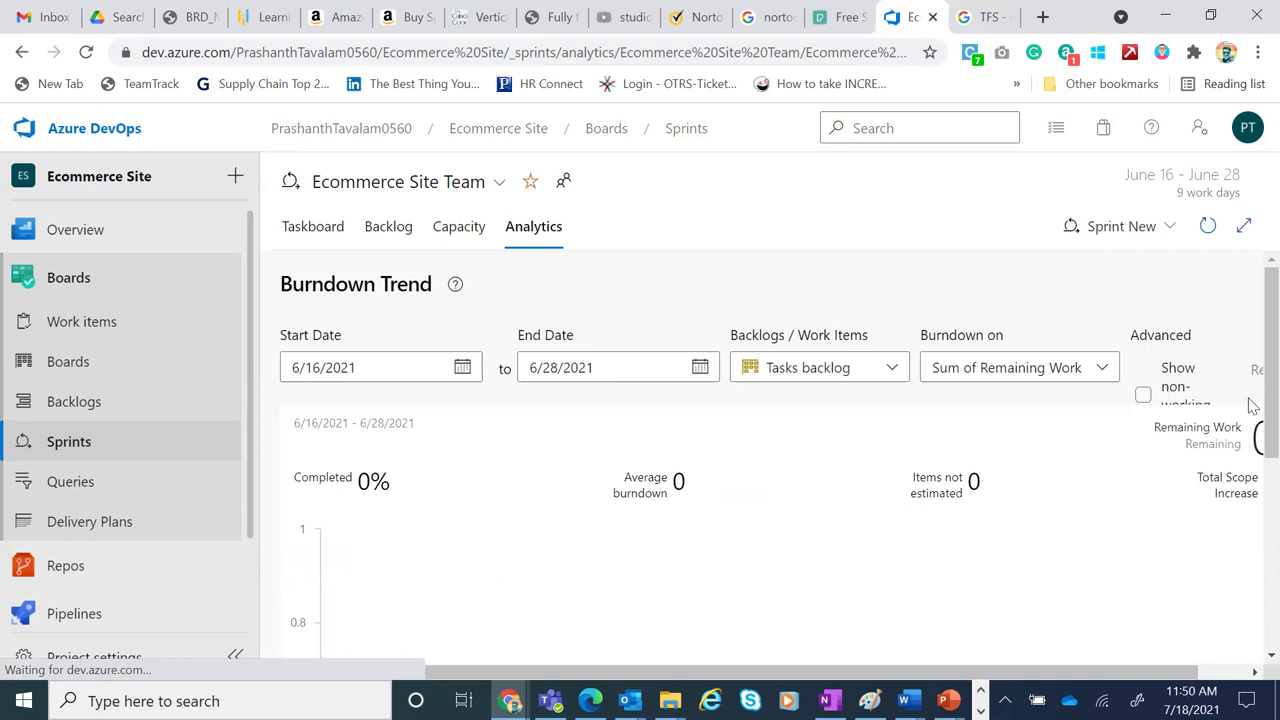
scroll(1250, 410, down, 2)
scroll(1250, 410, down, 3)
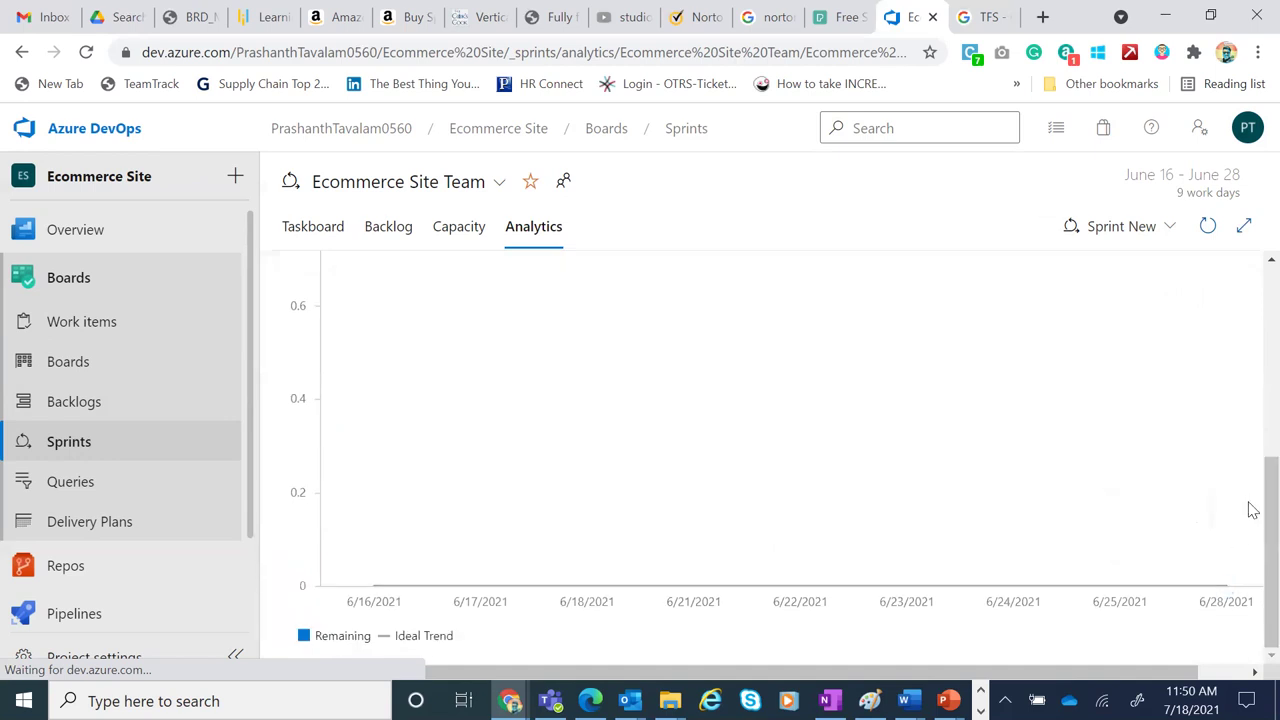
scroll(1249, 500, up, 4)
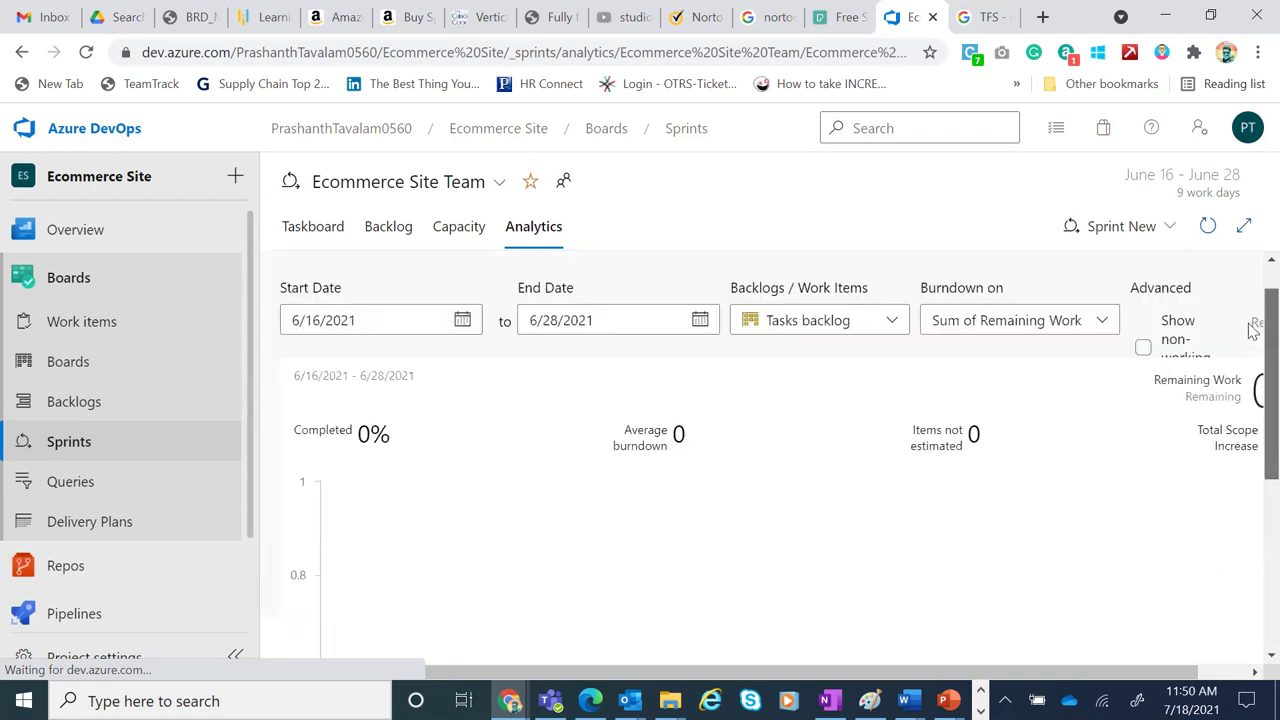
scroll(1250, 330, up, 1)
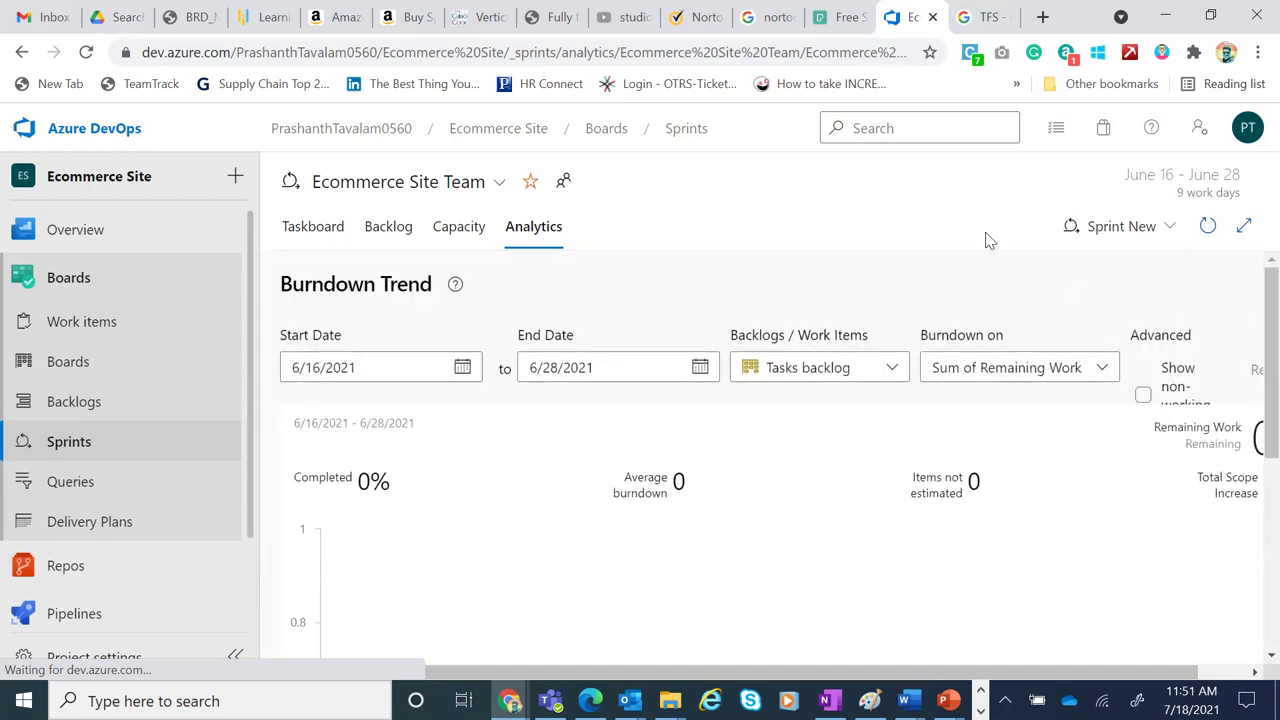